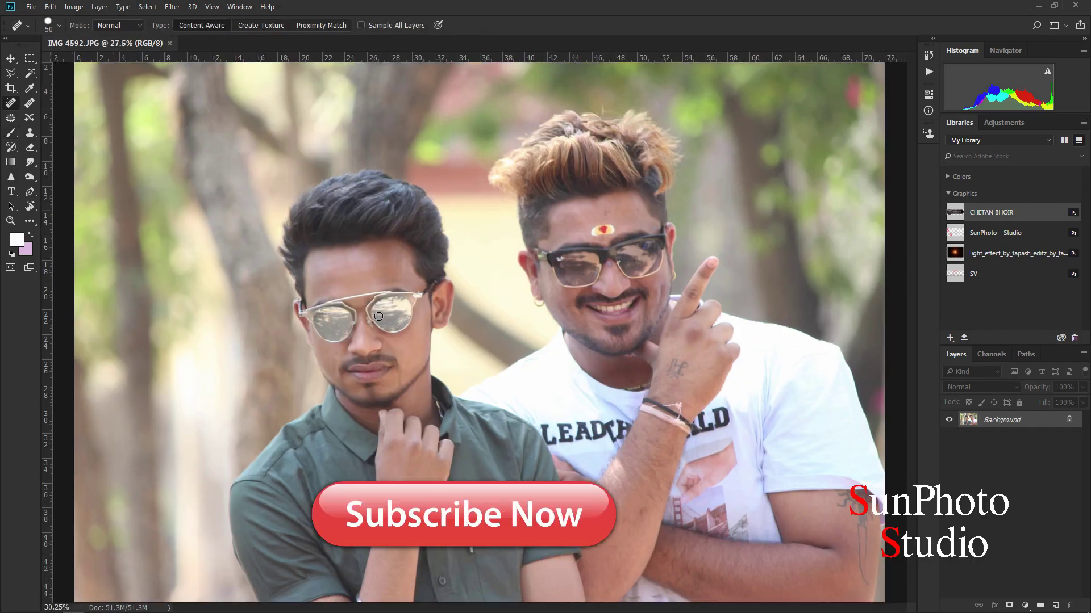
# Remove blemishes on the face of the man in the white T-shirt with the Spot Healing Brush, reducing the brush size to 15.
pyautogui.scroll(8, 494, 255)
pyautogui.moveTo(717, 172); pyautogui.dragTo(518, 260)
pyautogui.scroll(3, 519, 264)
pyautogui.click(609, 249)
pyautogui.press('[')
pyautogui.press('[')
pyautogui.press('[')
pyautogui.moveTo(517, 426); pyautogui.dragTo(540, 349)
pyautogui.scroll(1, 541, 349)
pyautogui.click(540, 350)
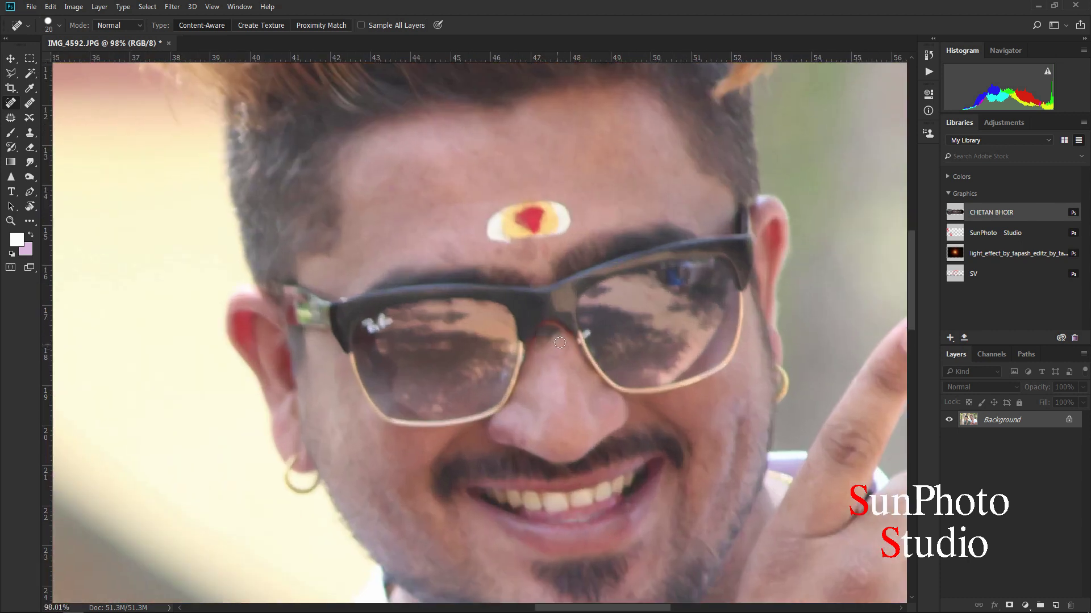
pyautogui.scroll(-3, 557, 335)
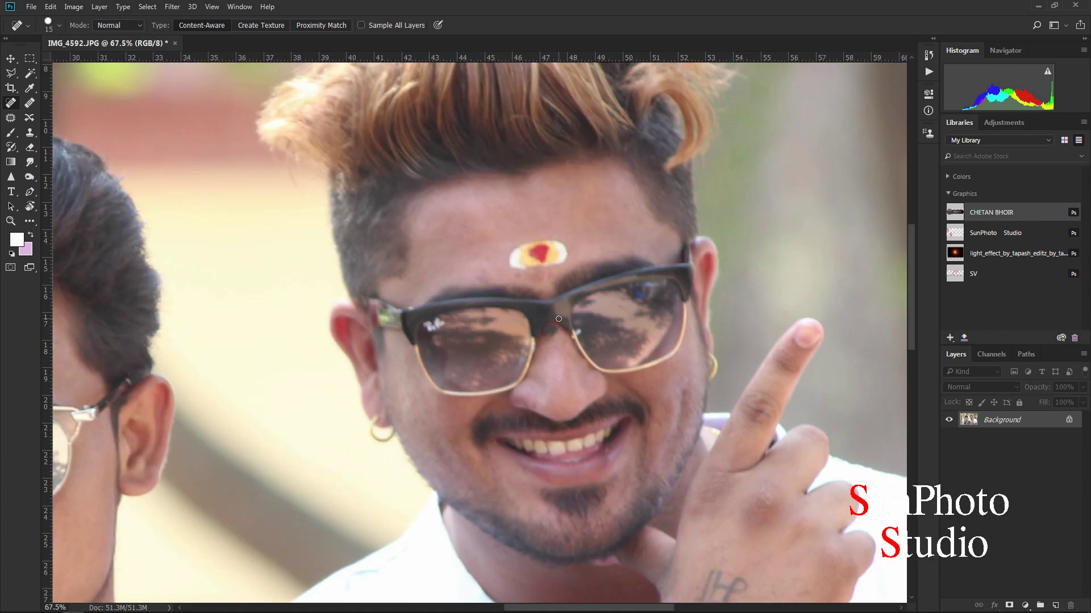
pyautogui.scroll(2, 574, 338)
pyautogui.click(536, 330)
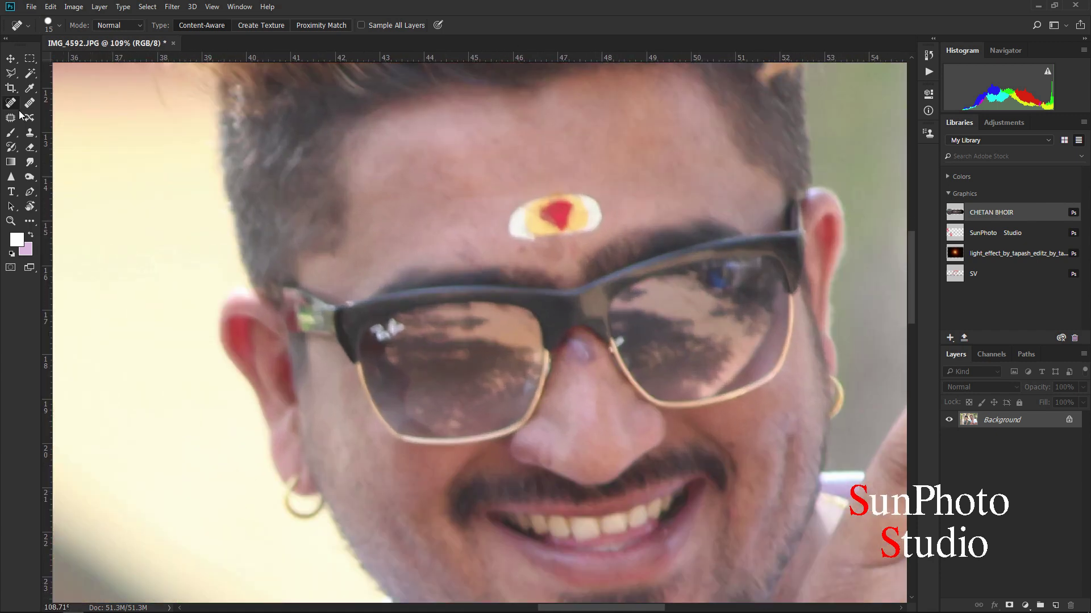
# Patch the dark mark on the nose bridge and the uneven cheek skin of the man in the white T-shirt.
pyautogui.hotkey('shift', 'j')
pyautogui.scroll(3, 577, 369)
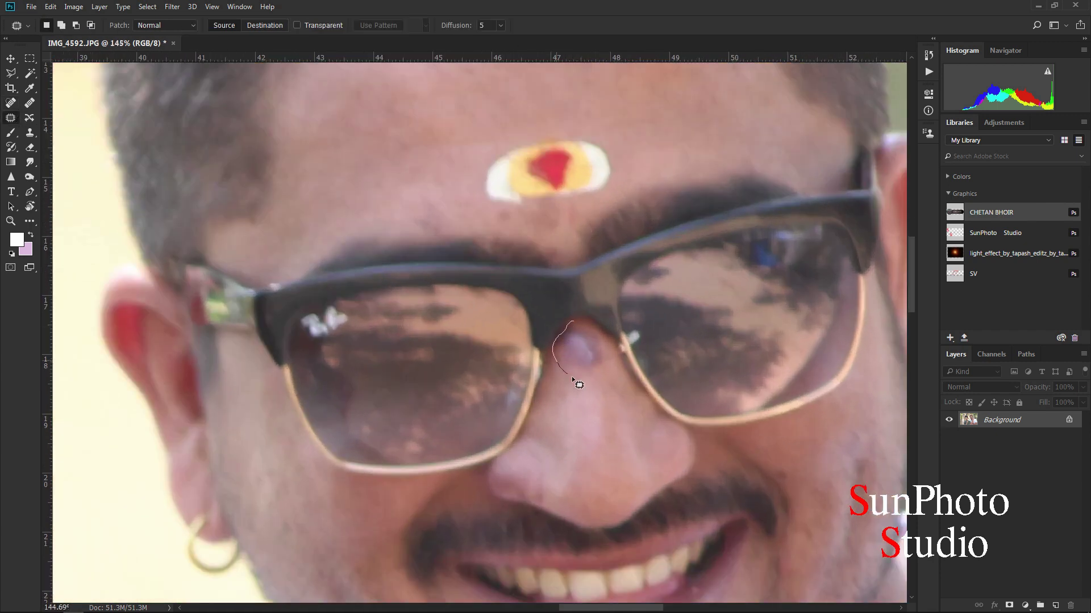
pyautogui.moveTo(589, 327); pyautogui.dragTo(588, 404)
pyautogui.scroll(-5, 588, 405)
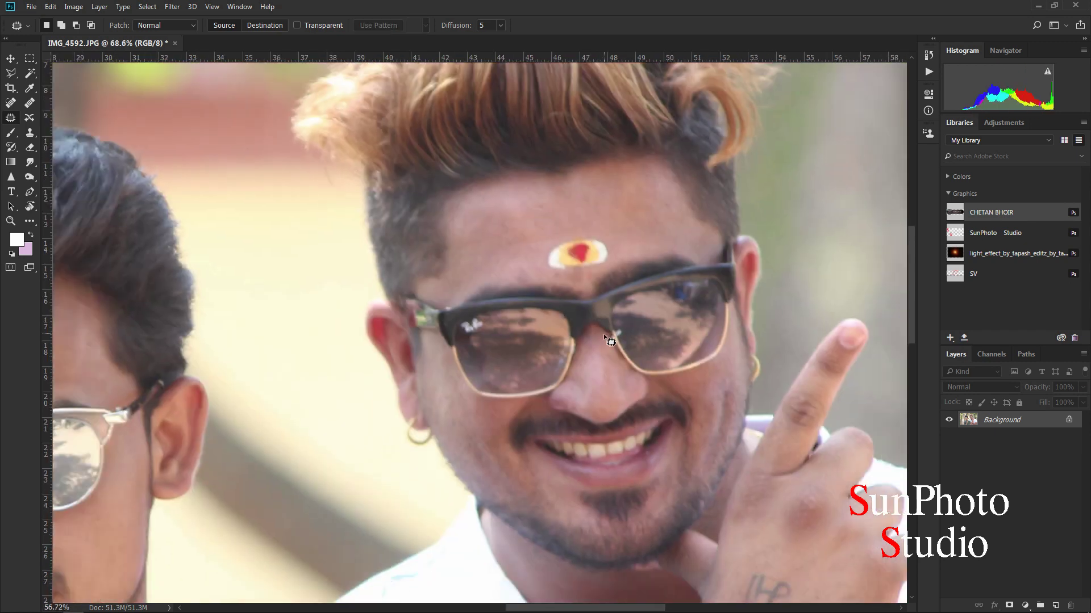
pyautogui.moveTo(603, 333); pyautogui.dragTo(823, 346)
pyautogui.scroll(3, 738, 273)
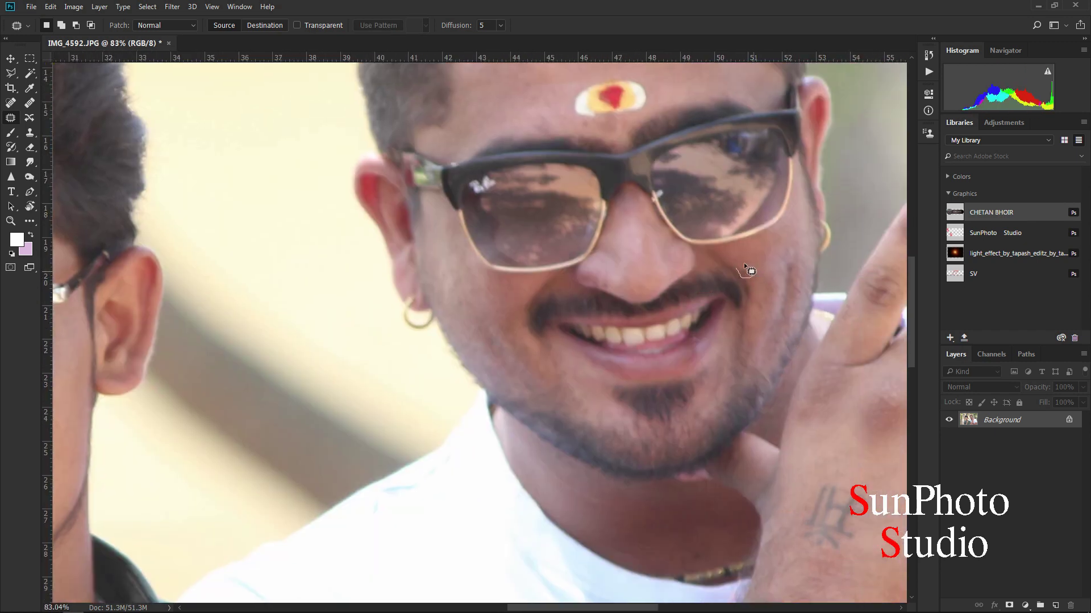
# Patch the skin marks on the forehead of the man in the green shirt and clear the selection.
pyautogui.hscroll(-10, 380, 312)
pyautogui.scroll(1, 364, 186)
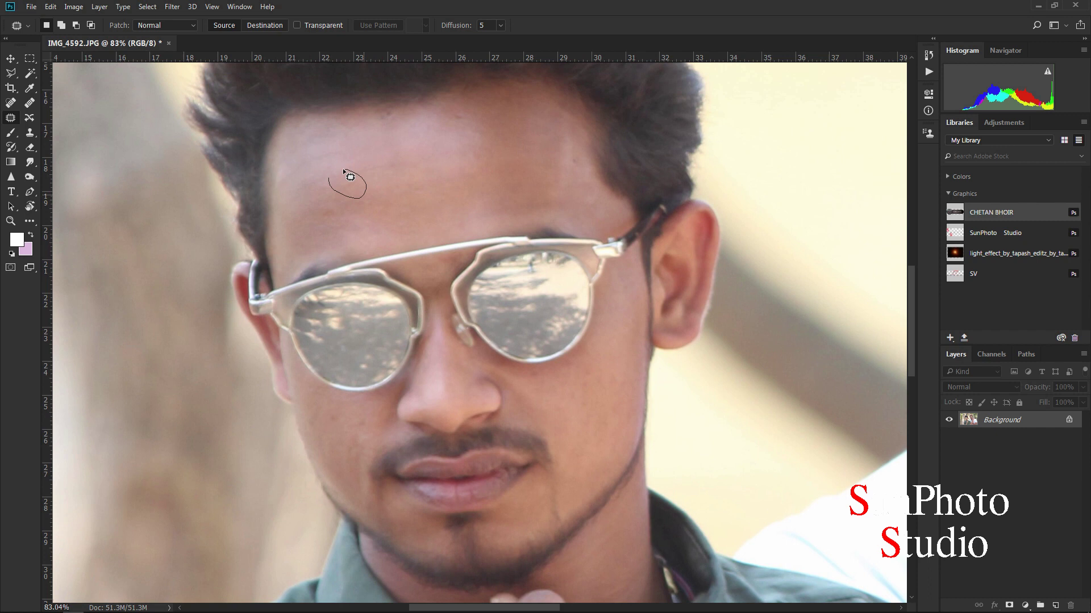
pyautogui.moveTo(344, 169); pyautogui.dragTo(344, 173)
pyautogui.scroll(2, 358, 192)
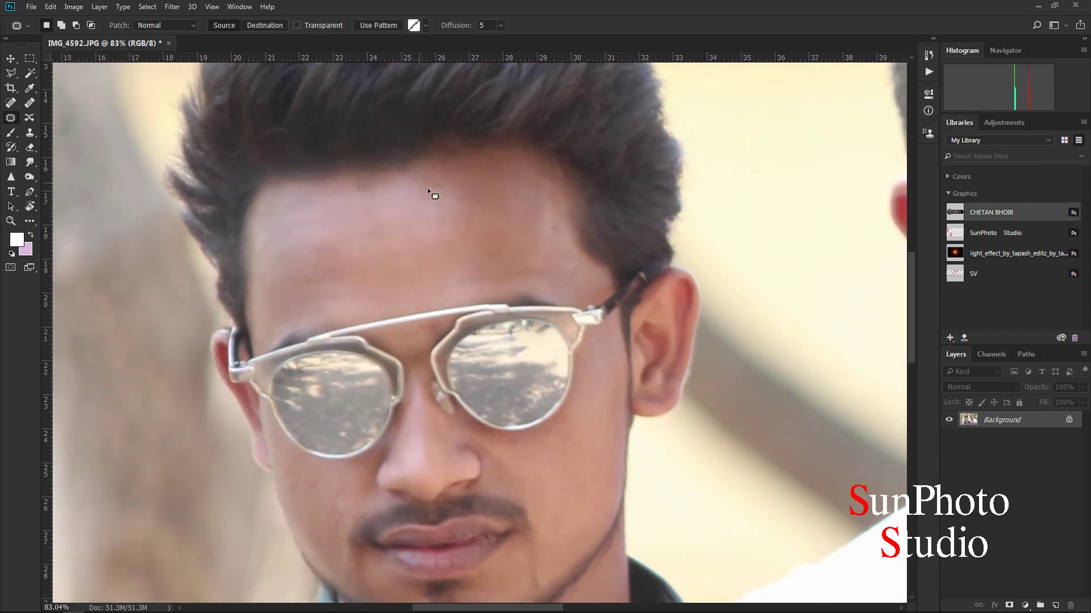
pyautogui.hotkey('ctrl', 'd')
pyautogui.scroll(-5, 530, 226)
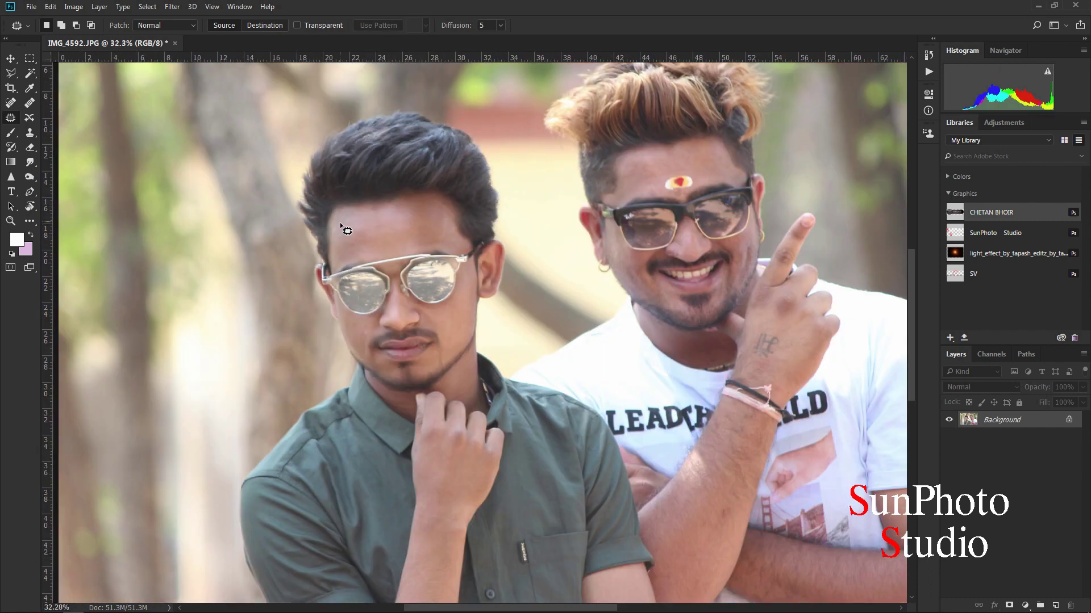
# Patch the skin on the neck and forearm of the man in the white T-shirt and clear the selection.
pyautogui.scroll(3, 594, 312)
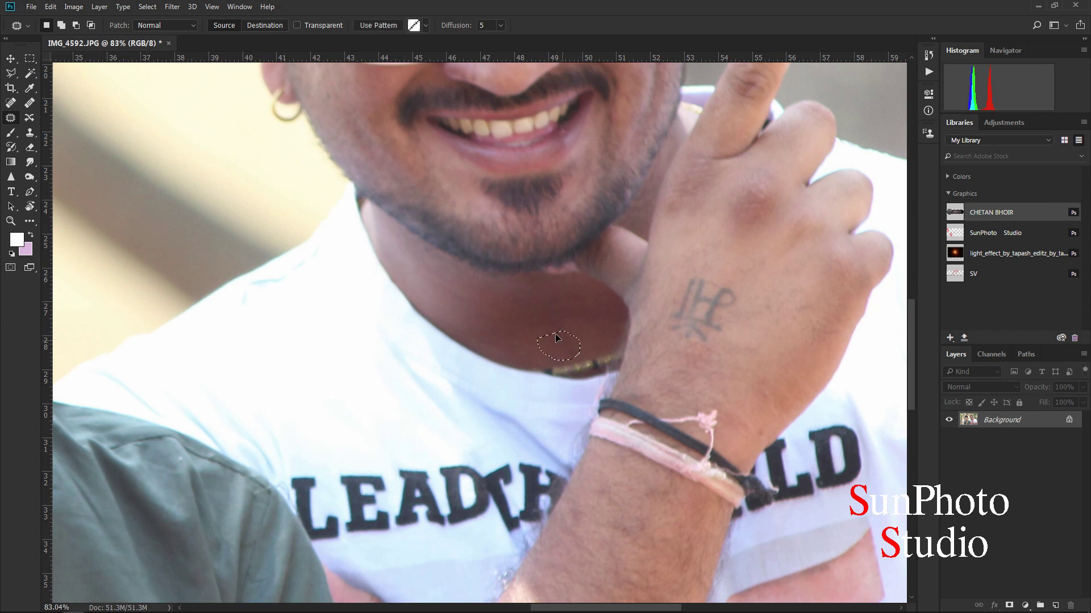
pyautogui.scroll(-2, 710, 284)
pyautogui.scroll(-2, 710, 281)
pyautogui.scroll(3, 718, 389)
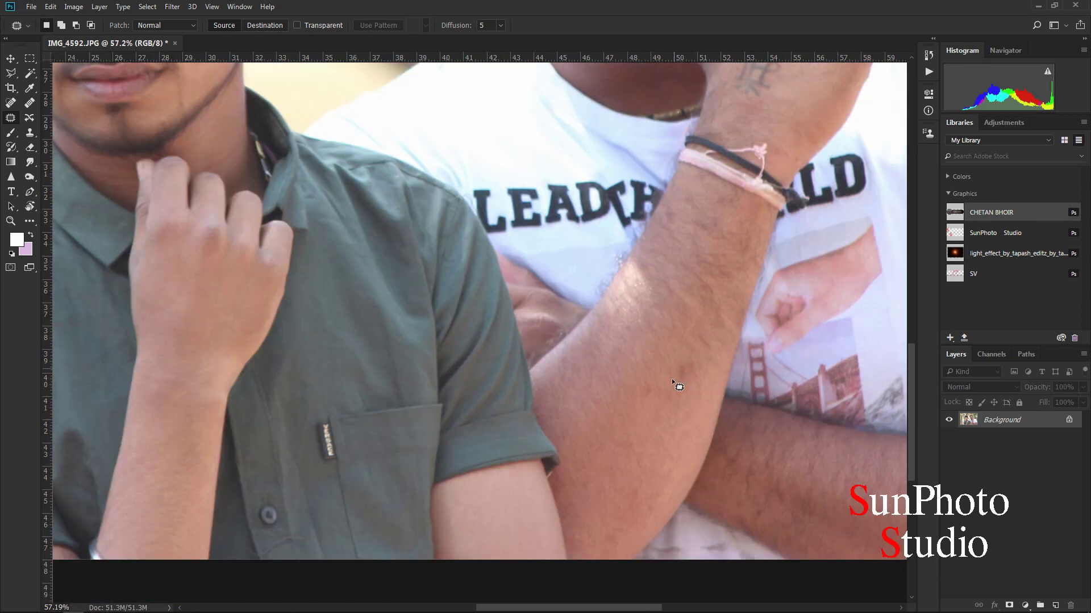
pyautogui.moveTo(689, 351); pyautogui.dragTo(677, 397)
pyautogui.hotkey('ctrl', 'd')
pyautogui.scroll(-4, 650, 393)
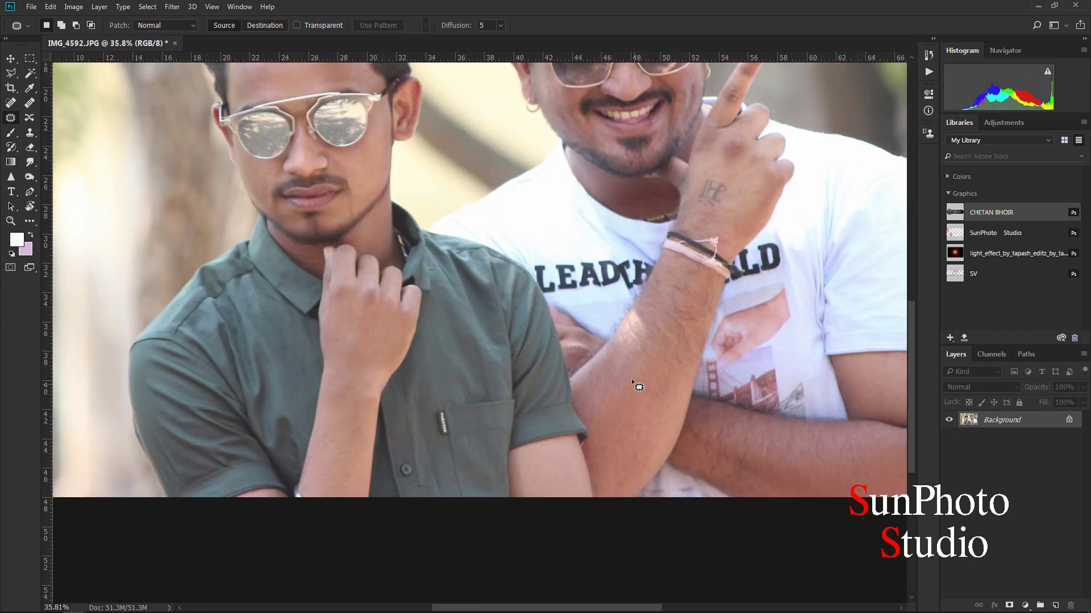
# Start a Pen tool path below the photo's lower edge and trace the outer sleeve of the green shirt upward.
pyautogui.click(30, 191)
pyautogui.scroll(7, 284, 397)
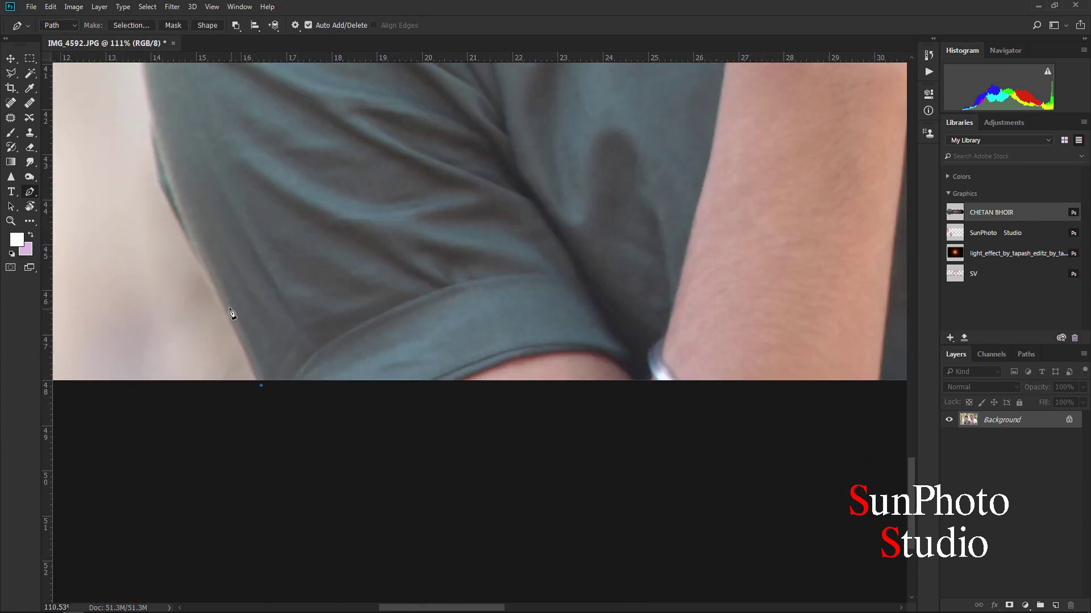
pyautogui.moveTo(178, 194); pyautogui.dragTo(238, 438)
pyautogui.click(209, 244)
pyautogui.moveTo(361, 107); pyautogui.dragTo(262, 388)
pyautogui.click(266, 302)
# Continue the pen path over the green shirt's shoulder and up the outer side of that man's face.
pyautogui.scroll(2, 338, 229)
pyautogui.click(452, 244)
pyautogui.click(524, 334)
pyautogui.moveTo(465, 247); pyautogui.dragTo(409, 193)
pyautogui.scroll(2, 421, 123)
pyautogui.click(523, 378)
pyautogui.click(469, 334)
pyautogui.click(449, 196)
pyautogui.click(489, 189)
pyautogui.scroll(-4, 489, 189)
pyautogui.click(439, 159)
pyautogui.moveTo(482, 130); pyautogui.dragTo(421, 199)
# Trace the pen path around the dark hair and down the inner ear of the man in the green shirt.
pyautogui.scroll(4, 794, 437)
pyautogui.click(723, 356)
pyautogui.scroll(2, 723, 356)
pyautogui.click(720, 318)
pyautogui.moveTo(708, 392); pyautogui.dragTo(702, 114)
pyautogui.click(674, 209)
pyautogui.moveTo(647, 268); pyautogui.dragTo(670, 309)
pyautogui.click(597, 280)
pyautogui.click(561, 273)
pyautogui.click(542, 378)
pyautogui.click(601, 304)
# Extend the pen path along the white T-shirt's near shoulder, the jaw, the hoop earring and up the ear.
pyautogui.scroll(-2, 670, 309)
pyautogui.click(682, 260)
pyautogui.moveTo(623, 221); pyautogui.dragTo(615, 203)
pyautogui.click(607, 188)
pyautogui.scroll(4, 607, 188)
pyautogui.click(597, 357)
pyautogui.click(549, 323)
pyautogui.scroll(-3, 544, 301)
pyautogui.moveTo(523, 153); pyautogui.dragTo(601, 338)
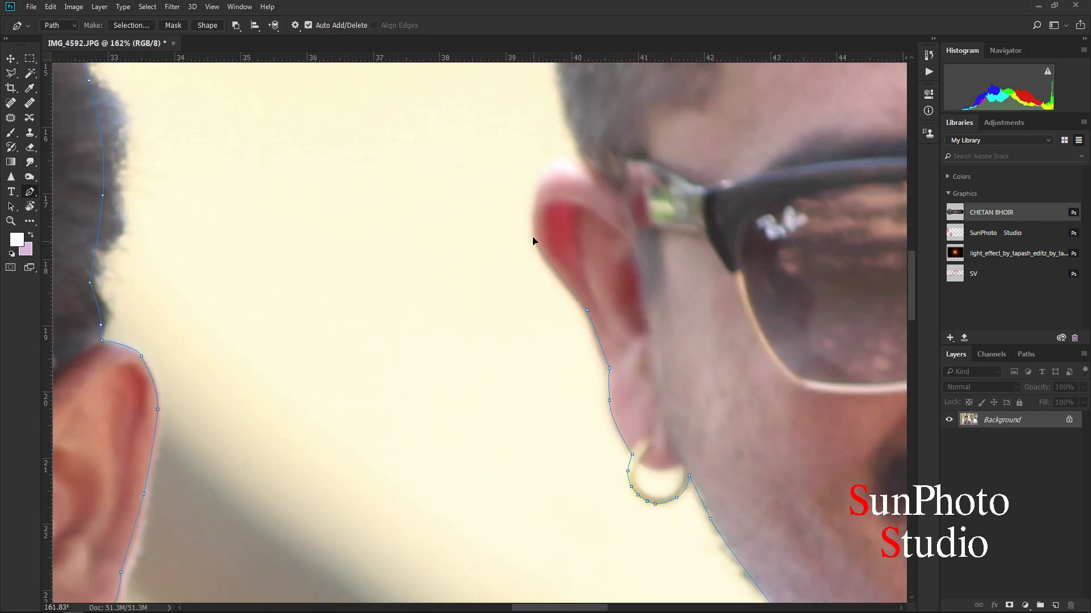
# Carry the pen path over the blond hair to the far ear of the man in the white T-shirt.
pyautogui.scroll(-3, 585, 161)
pyautogui.moveTo(574, 97); pyautogui.dragTo(585, 268)
pyautogui.scroll(-3, 584, 269)
pyautogui.scroll(6, 789, 267)
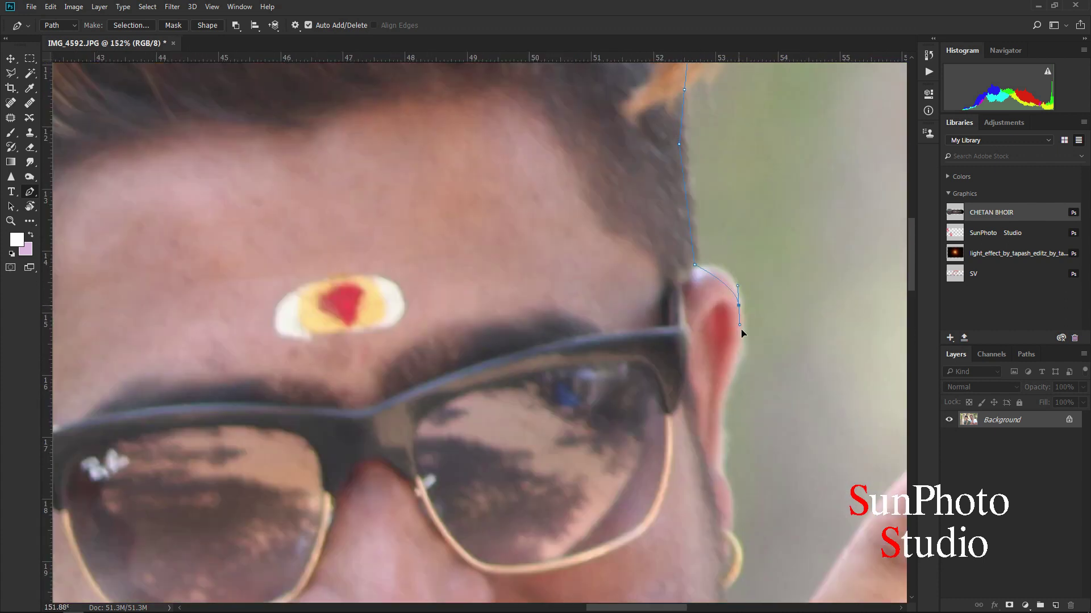
# Trace the pen path down the far ear and earring, across the collar and up the raised finger to its tip.
pyautogui.moveTo(715, 451); pyautogui.dragTo(698, 474)
pyautogui.click(686, 480)
pyautogui.moveTo(682, 557); pyautogui.dragTo(641, 302)
pyautogui.click(635, 303)
pyautogui.click(721, 332)
pyautogui.moveTo(649, 202); pyautogui.dragTo(673, 177)
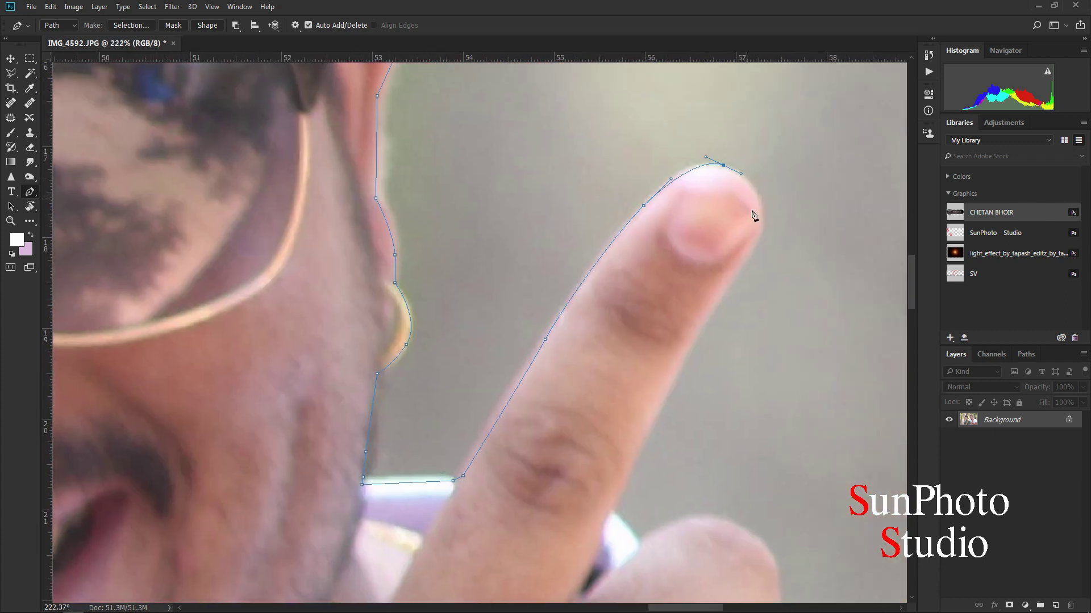
# Trace the pen path around the fingertip and down the raised finger to the knuckles.
pyautogui.moveTo(762, 219); pyautogui.dragTo(760, 248)
pyautogui.click(668, 394)
pyautogui.click(617, 396)
pyautogui.moveTo(643, 423); pyautogui.dragTo(525, 194)
pyautogui.moveTo(659, 227); pyautogui.dragTo(665, 273)
# Finish the pen path along the white T-shirt's far shoulder and arm, and add a subpath inside the hoop earring.
pyautogui.scroll(-5, 664, 272)
pyautogui.click(699, 168)
pyautogui.scroll(-3, 721, 258)
pyautogui.scroll(2, 721, 258)
pyautogui.click(738, 412)
pyautogui.scroll(-3, 731, 418)
pyautogui.scroll(6, 571, 265)
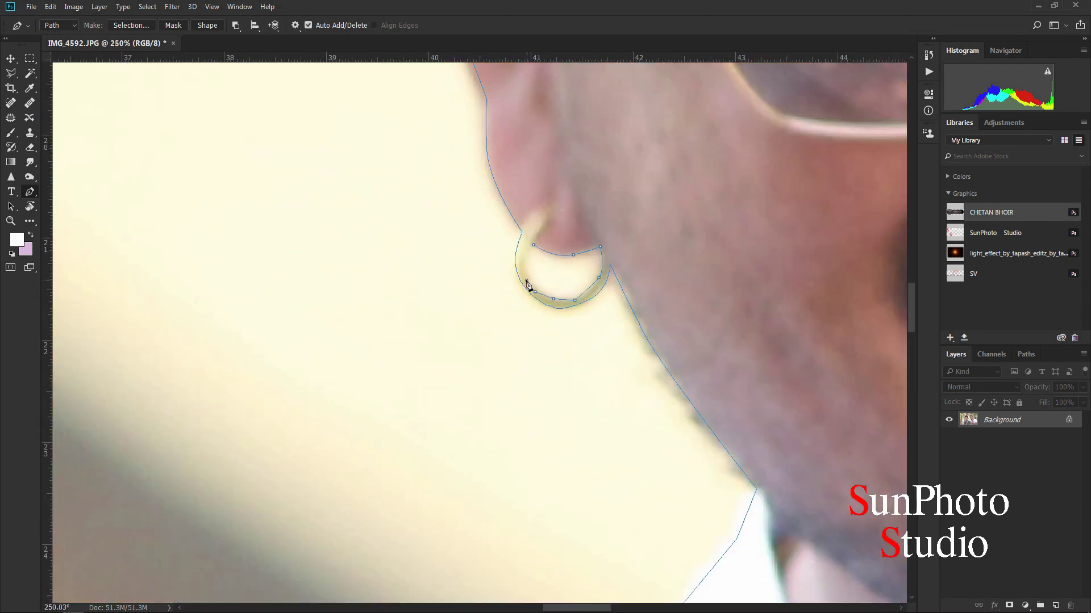
pyautogui.scroll(-10, 523, 243)
pyautogui.rightClick(509, 235)
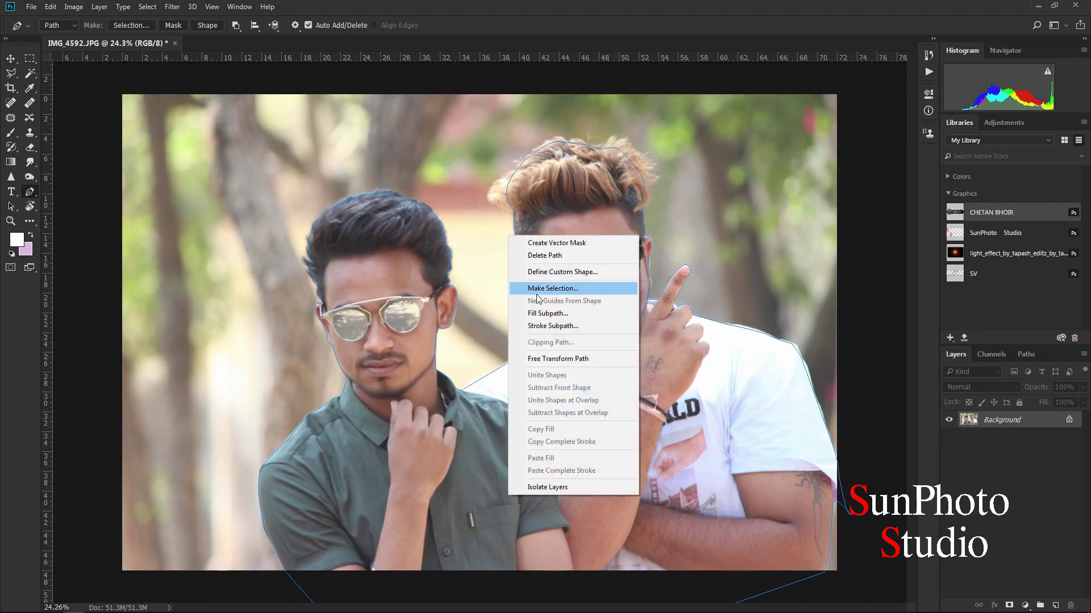
pyautogui.click(552, 288)
pyautogui.click(616, 180)
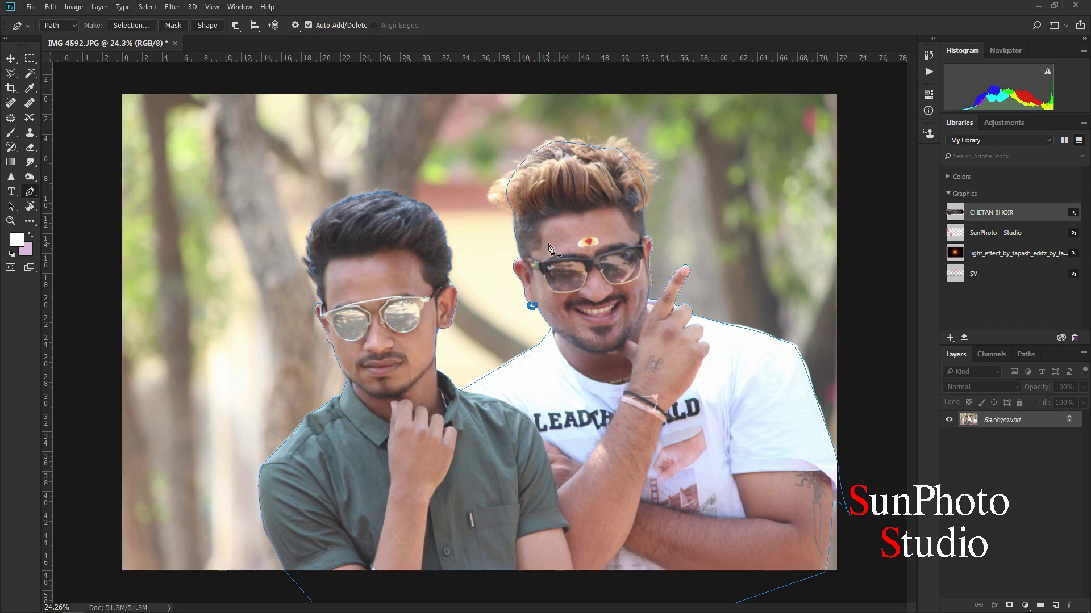
pyautogui.hotkey('ctrl', 'd')
# Set the path operation to Combine Shapes and convert the path to a selection.
pyautogui.click(234, 26)
pyautogui.click(252, 54)
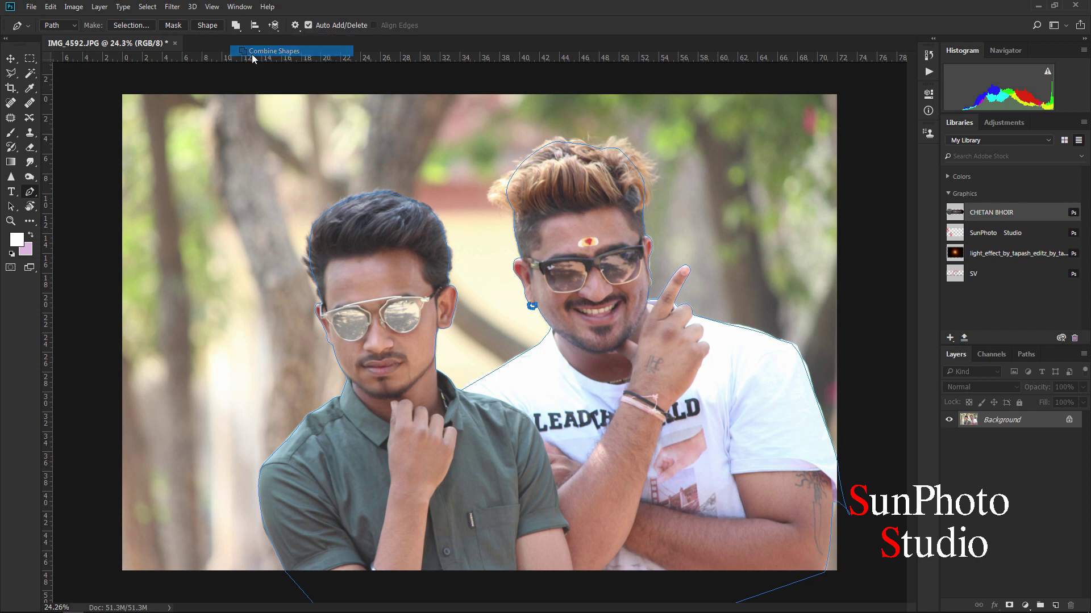
pyautogui.hotkey('ctrl', 'Return')
pyautogui.scroll(2, 540, 318)
pyautogui.scroll(-2, 539, 318)
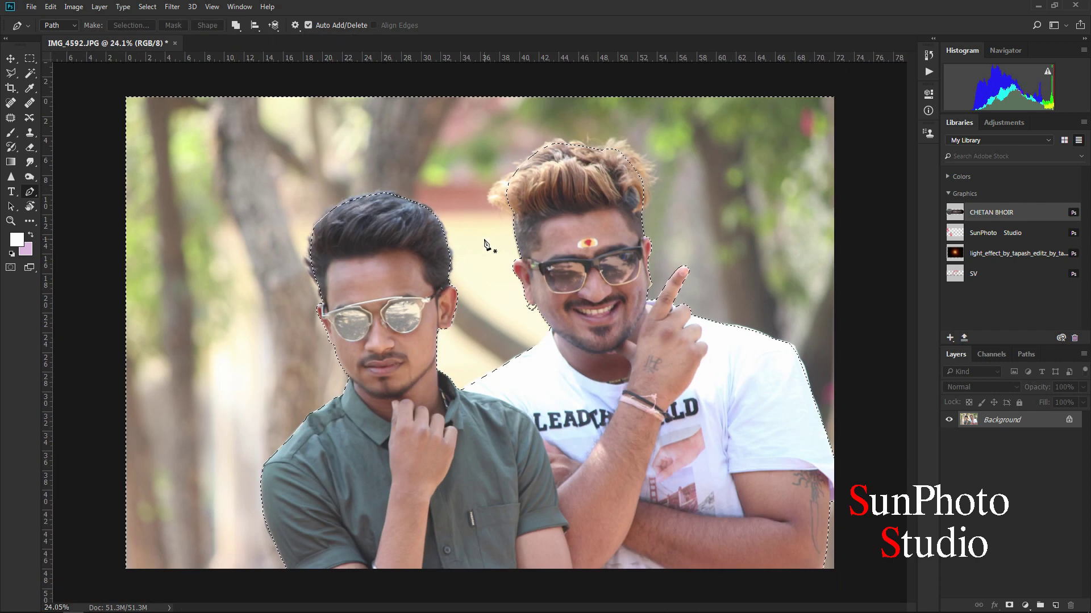
# Feather the selection by 1.5 pixels.
pyautogui.press('l')
pyautogui.rightClick(486, 230)
pyautogui.click(514, 262)
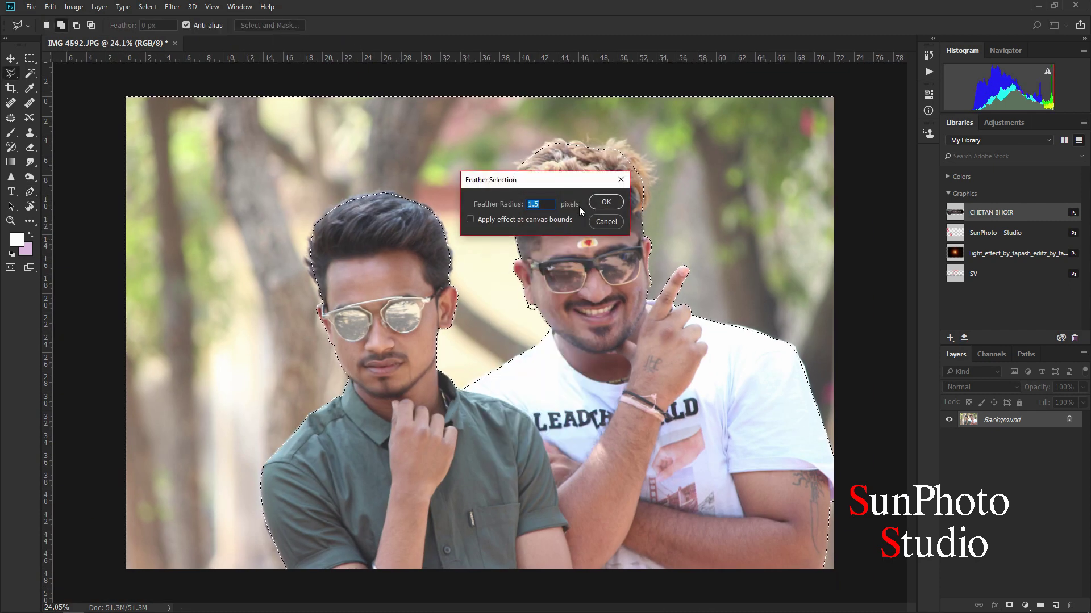
pyautogui.click(594, 203)
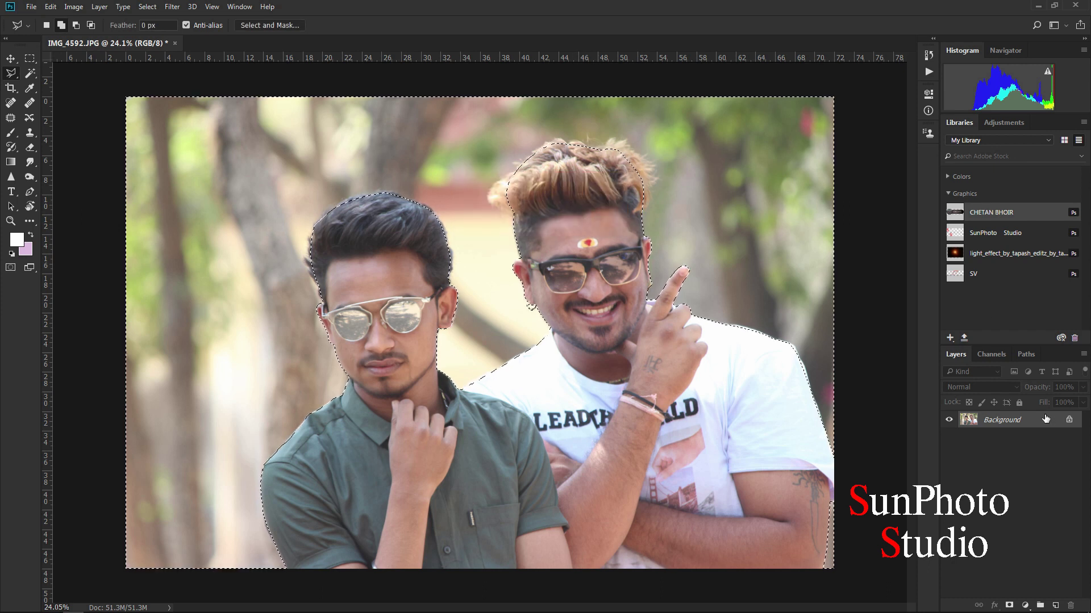
# Try copying the selected area to a new layer with Layer Via Copy, and undo it.
pyautogui.rightClick(537, 263)
pyautogui.click(591, 357)
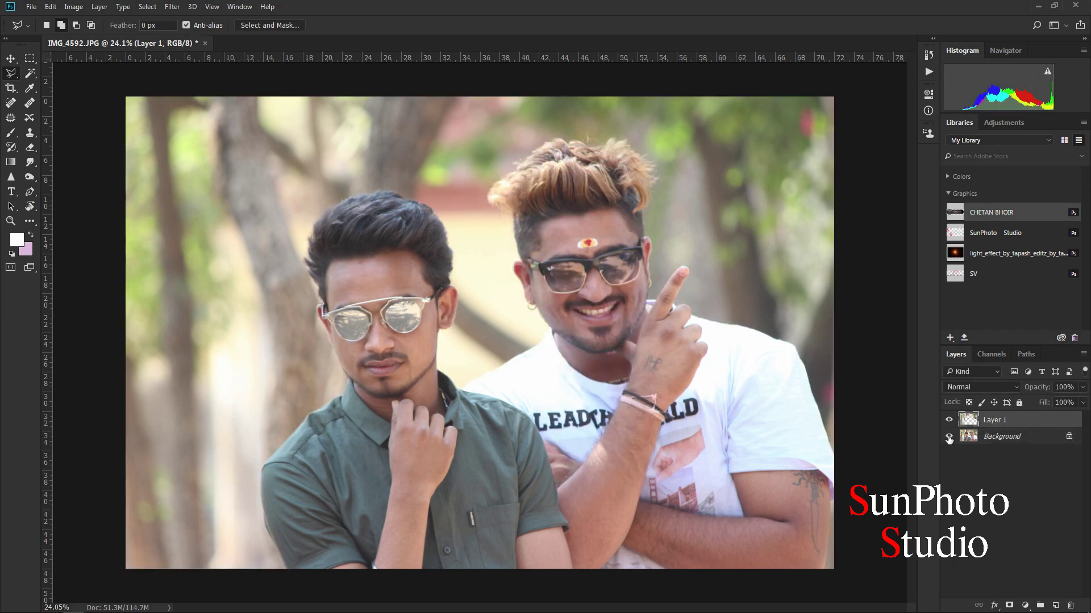
pyautogui.hotkey('ctrl', 'z')
# Invert the selection to cover the two men and copy them to a new layer with Layer Via Copy.
pyautogui.rightClick(518, 278)
pyautogui.press('Escape')
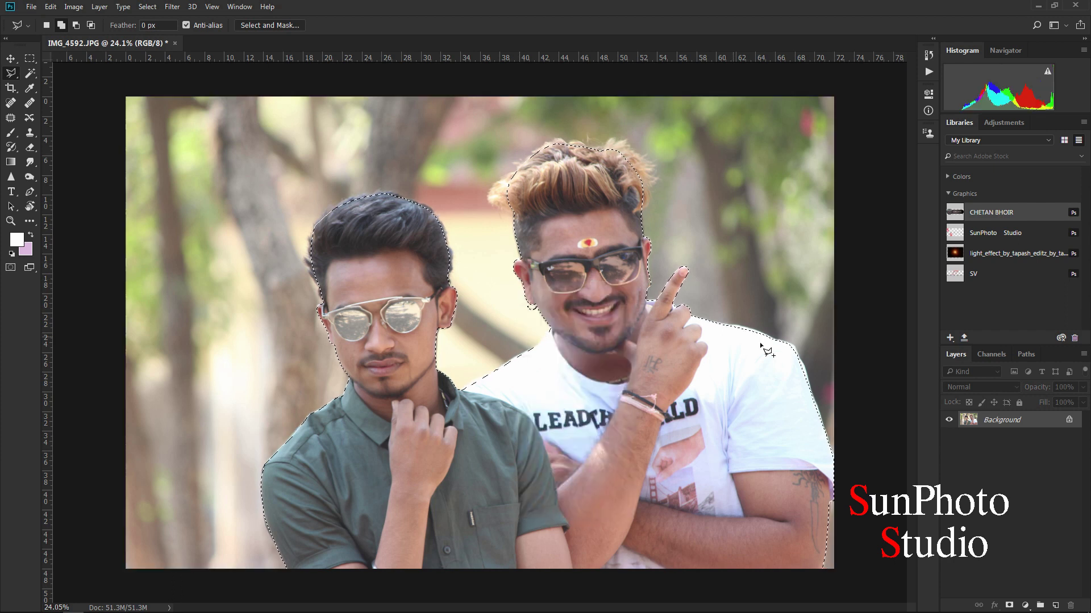
pyautogui.rightClick(497, 267)
pyautogui.click(560, 359)
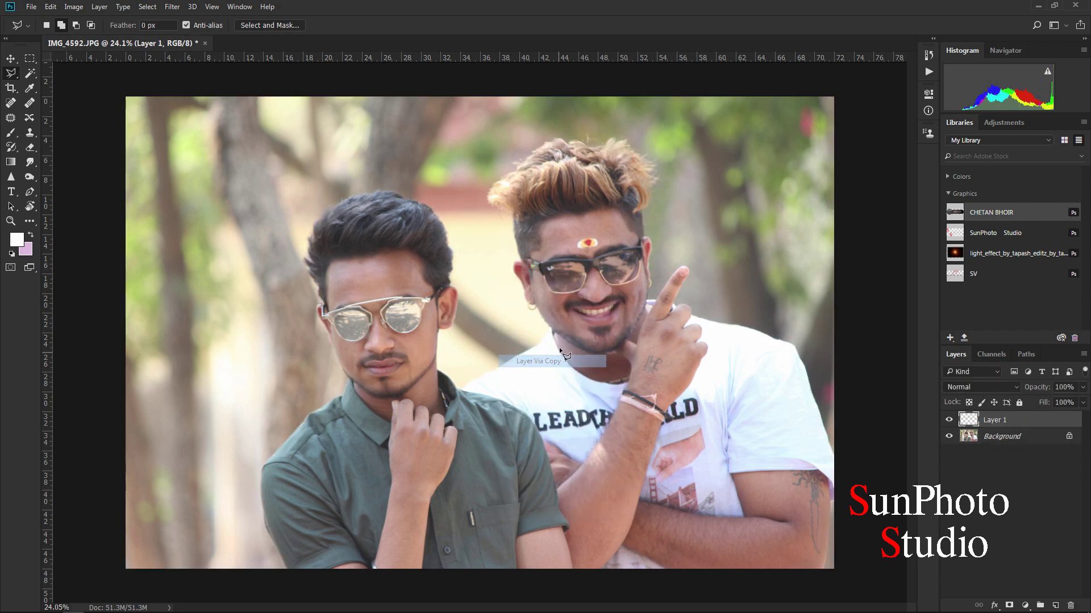
# Hide the Background layer and check the edges of the two men's cutout.
pyautogui.click(948, 436)
pyautogui.scroll(5, 561, 267)
pyautogui.scroll(-3, 632, 353)
pyautogui.scroll(-2, 552, 221)
pyautogui.scroll(-2, 558, 227)
# Load the cutout layer's outline as a selection and expand it by 15 pixels.
pyautogui.click(147, 7)
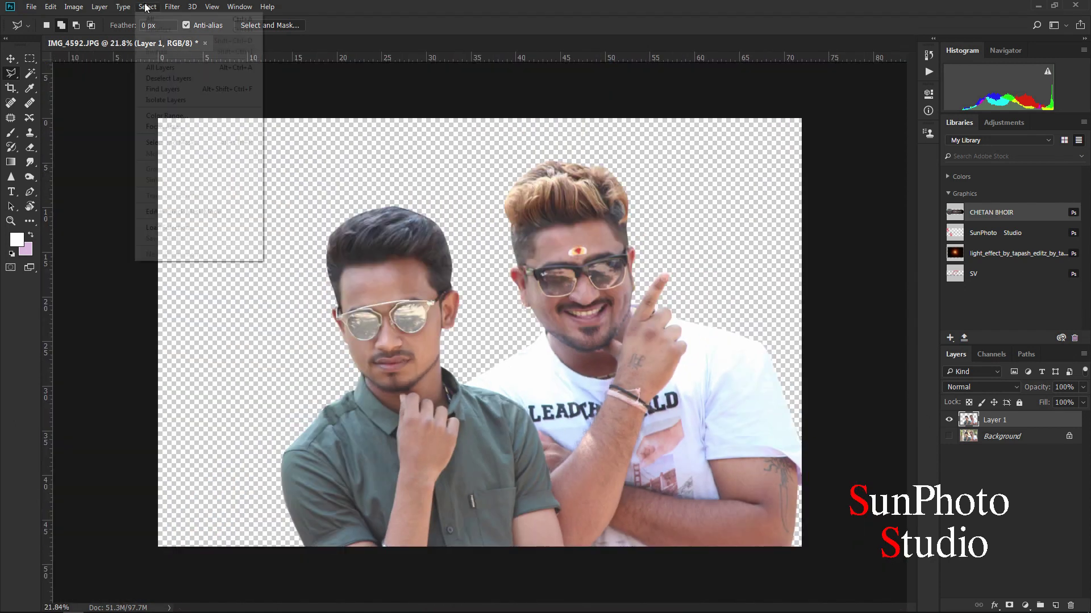
pyautogui.click(170, 227)
pyautogui.click(648, 172)
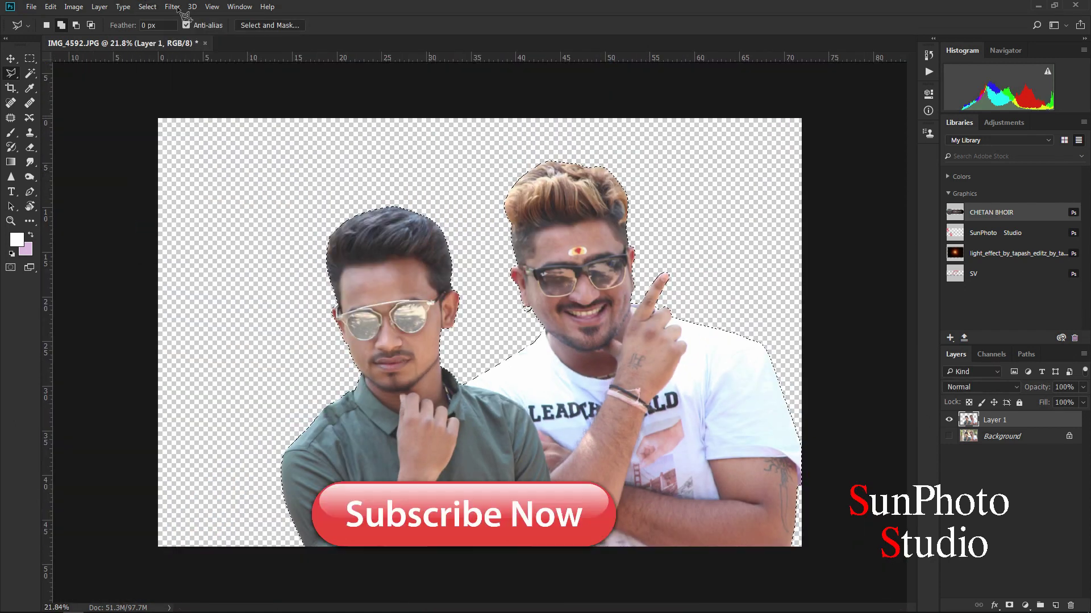
pyautogui.click(147, 7)
pyautogui.moveTo(167, 152)
pyautogui.click(284, 177)
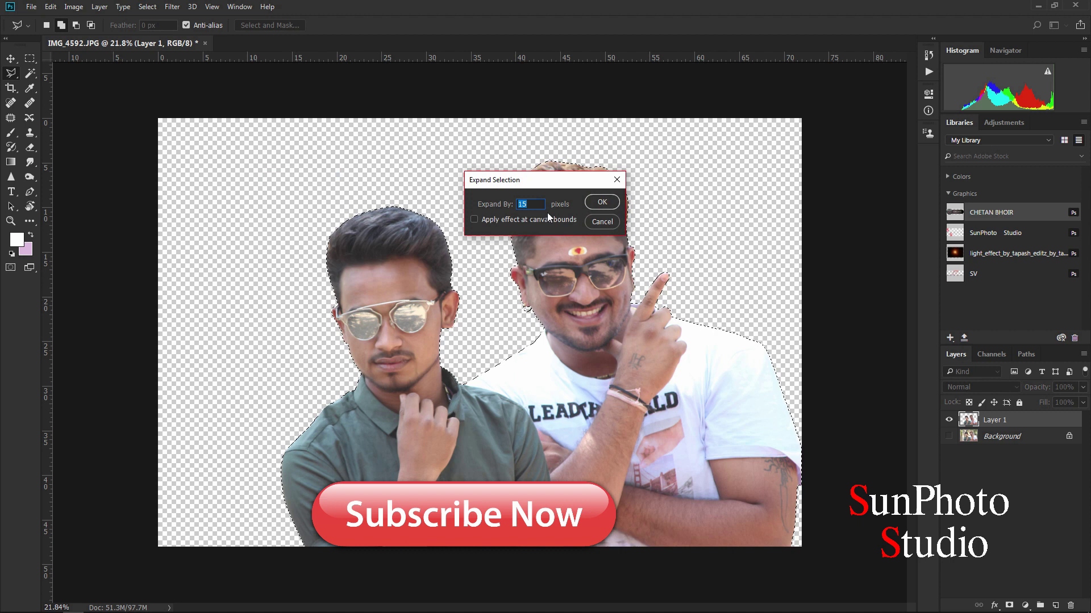
pyautogui.click(602, 202)
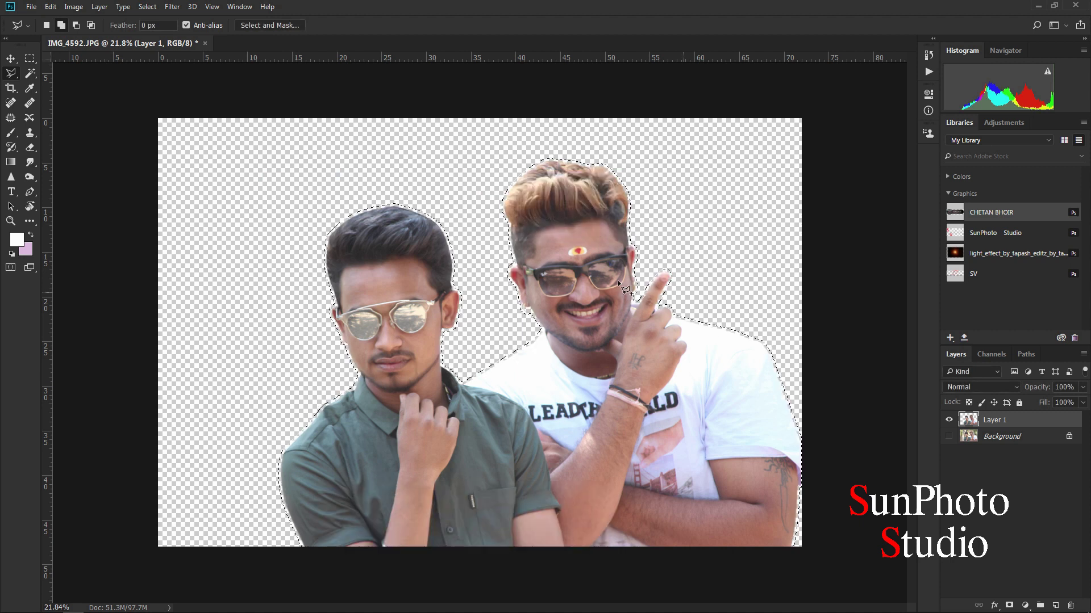
# Hide Layer 1, show the Background layer and duplicate it.
pyautogui.keyDown('alt'); pyautogui.click(948, 436); pyautogui.keyUp('alt')
pyautogui.click(1001, 437)
pyautogui.moveTo(1001, 443); pyautogui.dragTo(1056, 606)
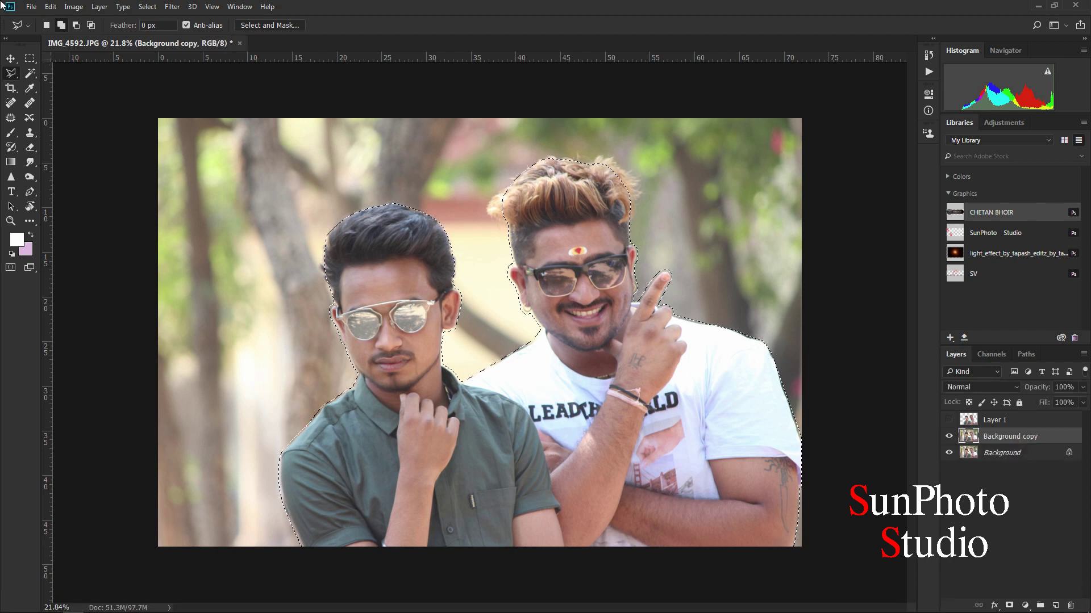
# Fill the selected men on the Background copy with Content-Aware contents and deselect.
pyautogui.click(51, 6)
pyautogui.click(63, 176)
pyautogui.click(537, 174)
pyautogui.click(551, 209)
pyautogui.click(622, 176)
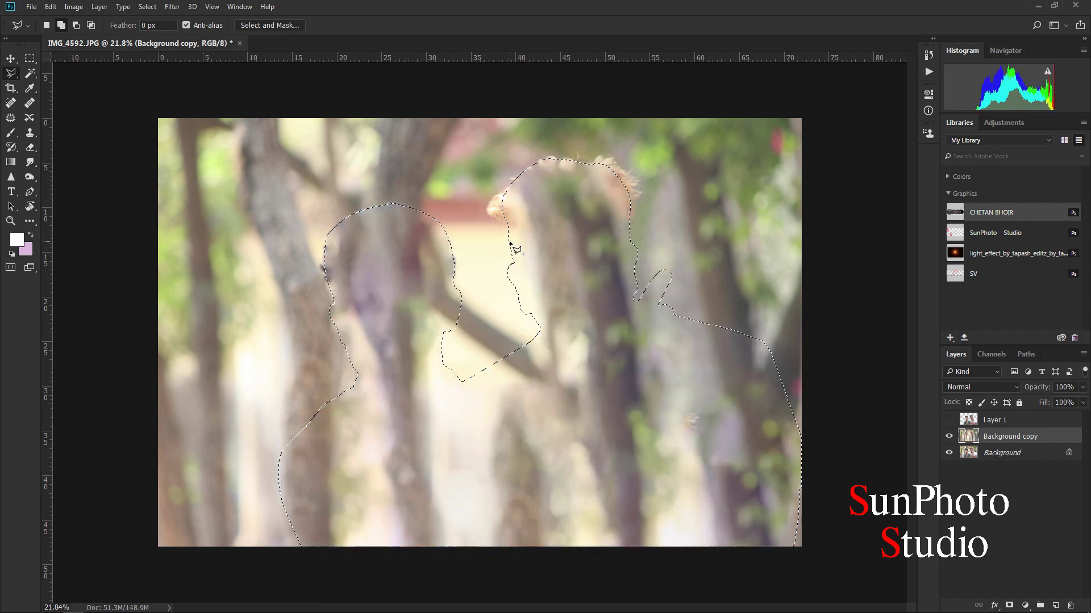
pyautogui.click(147, 6)
pyautogui.click(158, 30)
# Patch out the leftover dark hair edges around the removed head of the green-shirted man on the Background copy.
pyautogui.click(13, 119)
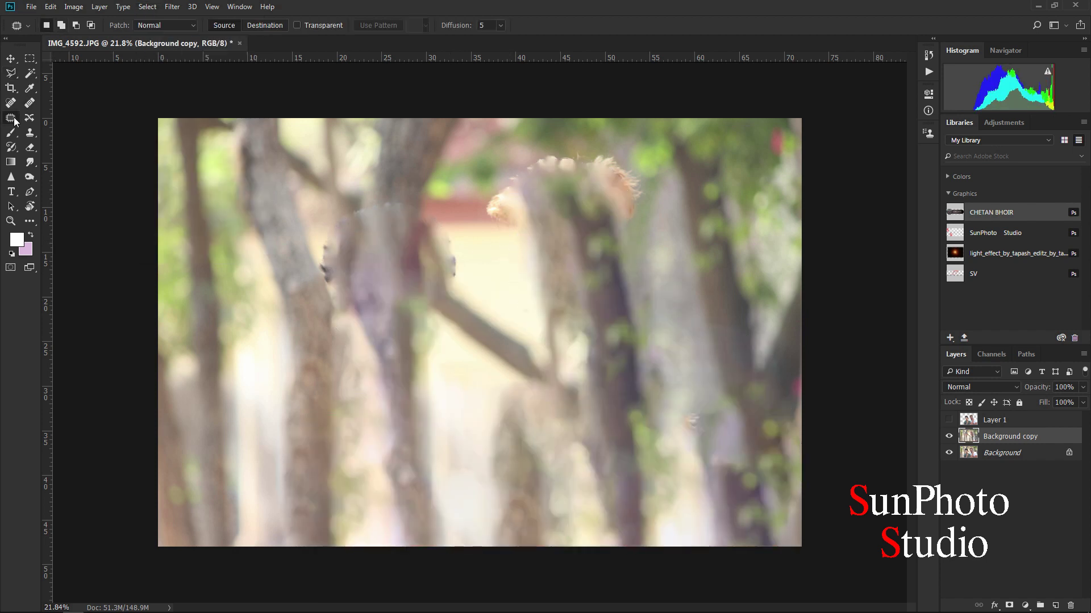
pyautogui.moveTo(332, 248); pyautogui.dragTo(309, 250)
pyautogui.moveTo(328, 262); pyautogui.dragTo(305, 250)
pyautogui.hotkey('ctrl', 'd')
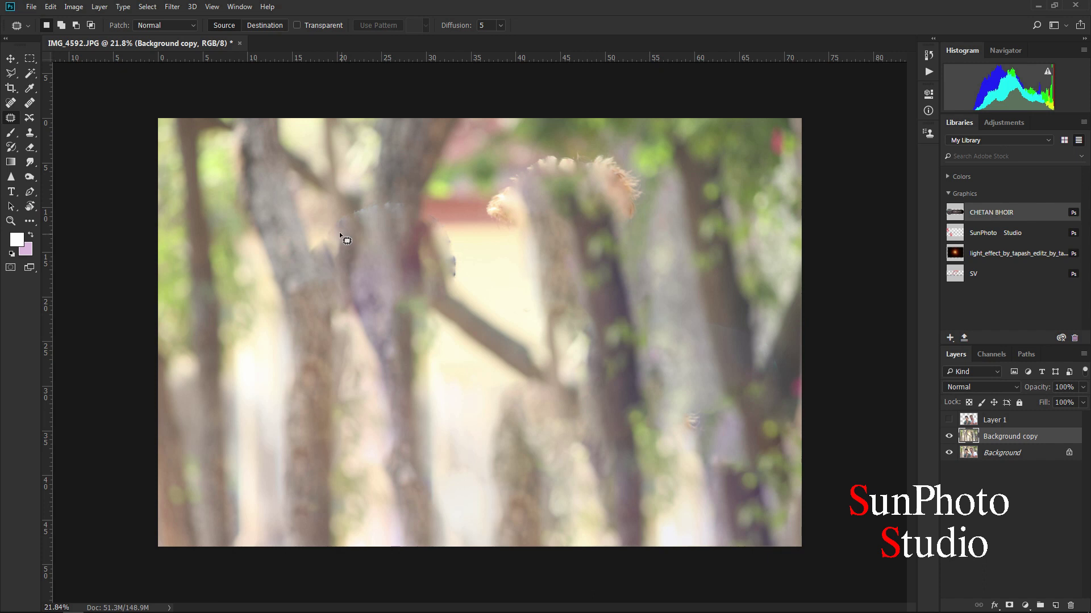
pyautogui.moveTo(341, 209); pyautogui.dragTo(430, 256)
pyautogui.moveTo(433, 255); pyautogui.dragTo(430, 207)
pyautogui.hotkey('ctrl', 'd')
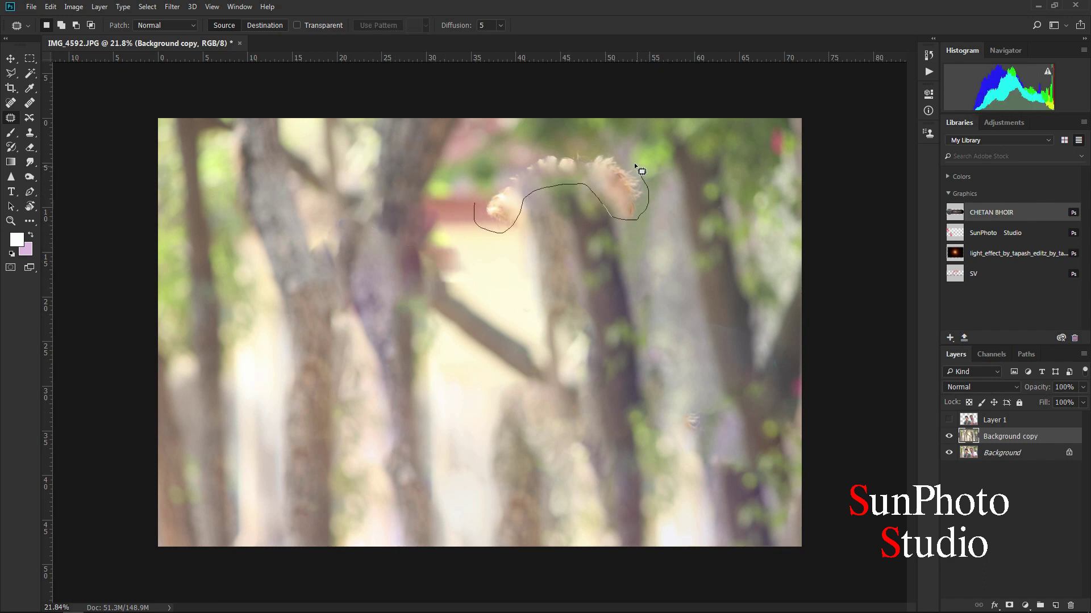
# Patch out the leftover hair edges around the removed head of the white-shirted man on the Background copy and deselect.
pyautogui.moveTo(478, 182); pyautogui.dragTo(475, 201)
pyautogui.moveTo(573, 182); pyautogui.dragTo(584, 235)
pyautogui.hotkey('ctrl', 'd')
pyautogui.scroll(-3, 522, 248)
pyautogui.scroll(2, 522, 249)
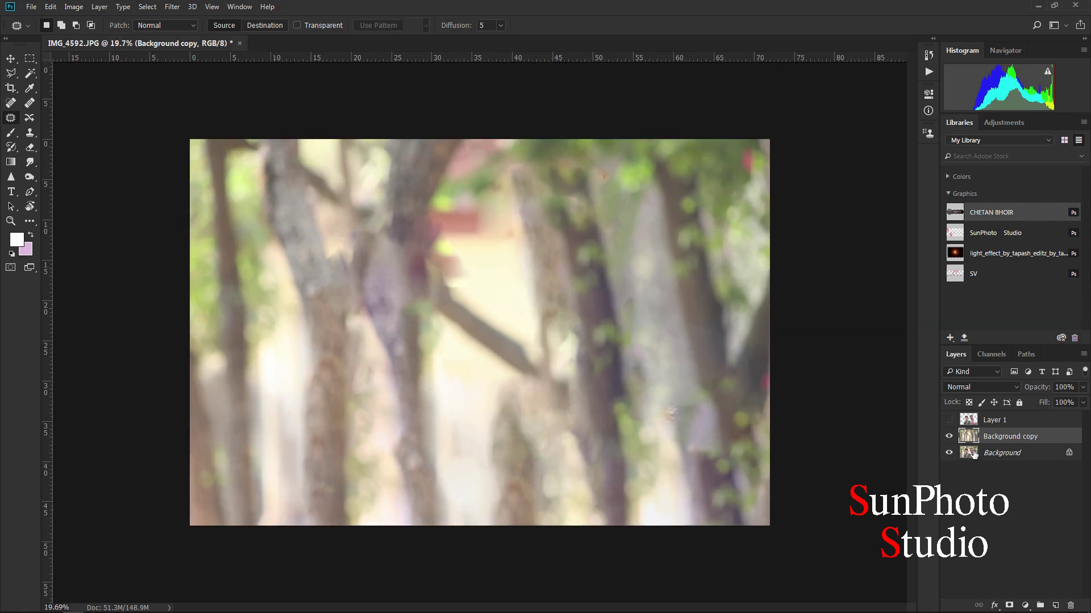
# Show and select Layer 1, and hide the Background copy and Background layers.
pyautogui.click(947, 422)
pyautogui.click(998, 421)
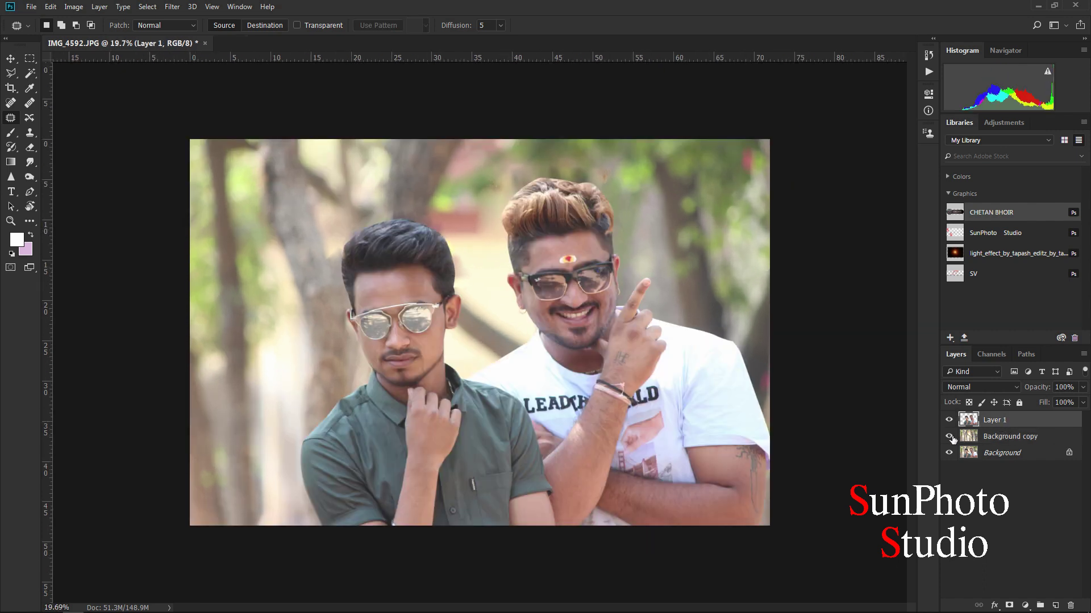
pyautogui.click(949, 436)
pyautogui.click(949, 452)
pyautogui.scroll(5, 414, 216)
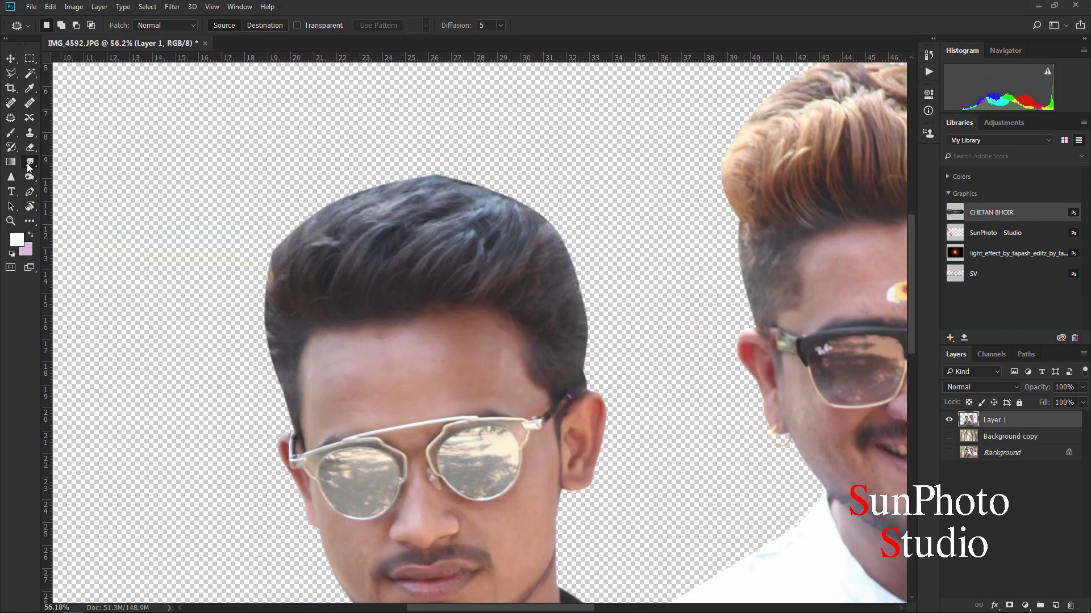
# Choose the Smudge tool with the Spatter 27 pixels brush.
pyautogui.click(30, 163)
pyautogui.scroll(2, 237, 252)
pyautogui.rightClick(320, 220)
pyautogui.scroll(1, 835, 402)
pyautogui.moveTo(843, 371); pyautogui.dragTo(836, 384)
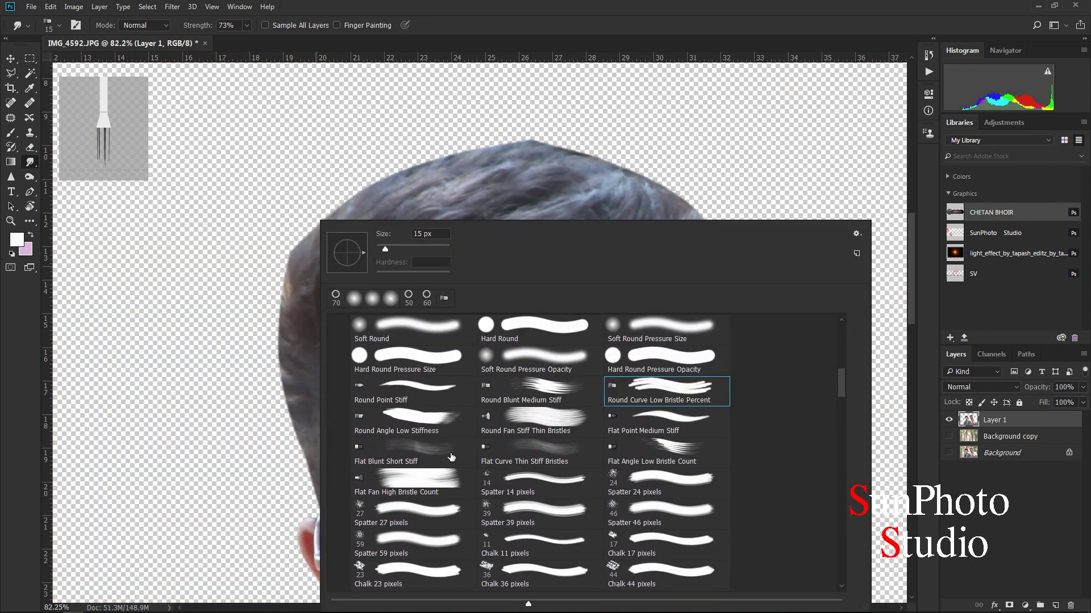
pyautogui.doubleClick(386, 518)
# Smudge the cut top edge of the green-shirted man's hair outward into soft strands on Layer 1.
pyautogui.scroll(2, 365, 382)
pyautogui.moveTo(320, 287)
pyautogui.mouseDown()
pyautogui.moveTo(458, 127)
pyautogui.moveTo(482, 137)
pyautogui.mouseUp()
pyautogui.press('[')
pyautogui.press('[')
pyautogui.moveTo(461, 200)
pyautogui.mouseDown()
pyautogui.moveTo(576, 121)
pyautogui.moveTo(518, 153)
pyautogui.moveTo(551, 183)
pyautogui.moveTo(713, 80)
pyautogui.mouseUp()
pyautogui.moveTo(574, 204)
pyautogui.mouseDown()
pyautogui.moveTo(726, 108)
pyautogui.moveTo(761, 125)
pyautogui.mouseUp()
pyautogui.moveTo(664, 204); pyautogui.dragTo(803, 146)
pyautogui.moveTo(697, 216); pyautogui.dragTo(836, 152)
pyautogui.moveTo(755, 225); pyautogui.dragTo(815, 162)
pyautogui.moveTo(786, 223); pyautogui.dragTo(599, 224)
pyautogui.moveTo(591, 260); pyautogui.dragTo(653, 156)
pyautogui.moveTo(648, 250); pyautogui.dragTo(676, 165)
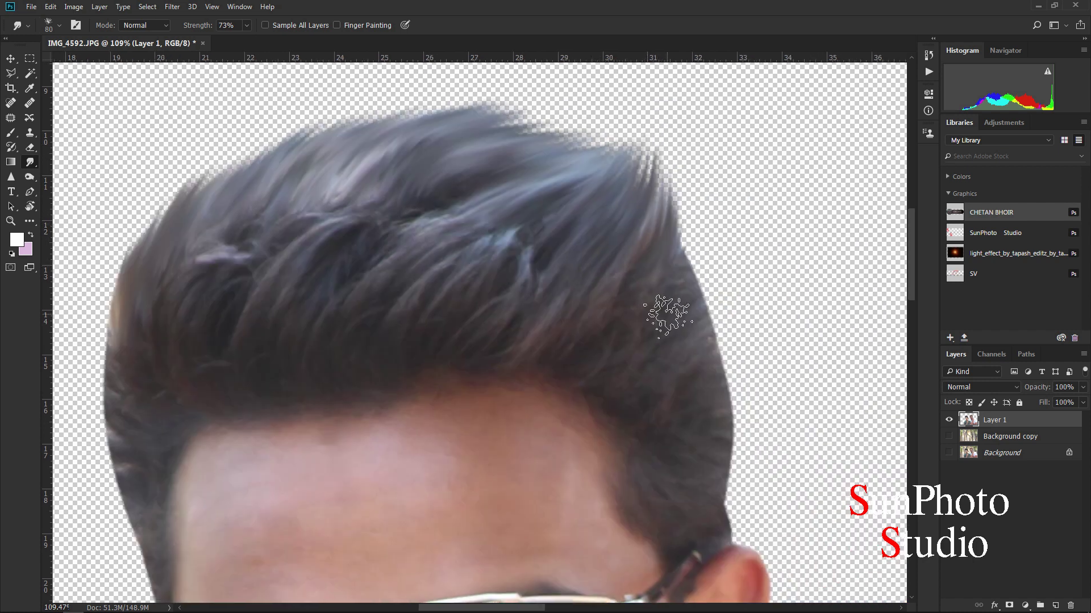
# Smudge the hair edge above the green-shirted man's fully visible ear upward and outward into strands.
pyautogui.moveTo(664, 309); pyautogui.dragTo(704, 182)
pyautogui.moveTo(688, 360); pyautogui.dragTo(733, 210)
pyautogui.moveTo(706, 389); pyautogui.dragTo(730, 261)
pyautogui.moveTo(739, 346); pyautogui.dragTo(718, 244)
pyautogui.moveTo(682, 335); pyautogui.dragTo(689, 176)
pyautogui.moveTo(653, 256); pyautogui.dragTo(693, 153)
# Smudge the opposite side and the crown of the green-shirted man's hair into natural-looking strands.
pyautogui.moveTo(182, 298); pyautogui.dragTo(463, 258)
pyautogui.moveTo(415, 443); pyautogui.dragTo(363, 341)
pyautogui.moveTo(409, 382); pyautogui.dragTo(399, 177)
pyautogui.moveTo(398, 323); pyautogui.dragTo(395, 154)
pyautogui.moveTo(407, 246); pyautogui.dragTo(465, 110)
pyautogui.moveTo(407, 253); pyautogui.dragTo(347, 331)
pyautogui.moveTo(460, 239); pyautogui.dragTo(519, 126)
pyautogui.moveTo(500, 216); pyautogui.dragTo(633, 117)
pyautogui.moveTo(591, 182); pyautogui.dragTo(671, 136)
pyautogui.moveTo(636, 187)
pyautogui.mouseDown()
pyautogui.moveTo(713, 170)
pyautogui.moveTo(841, 174)
pyautogui.mouseUp()
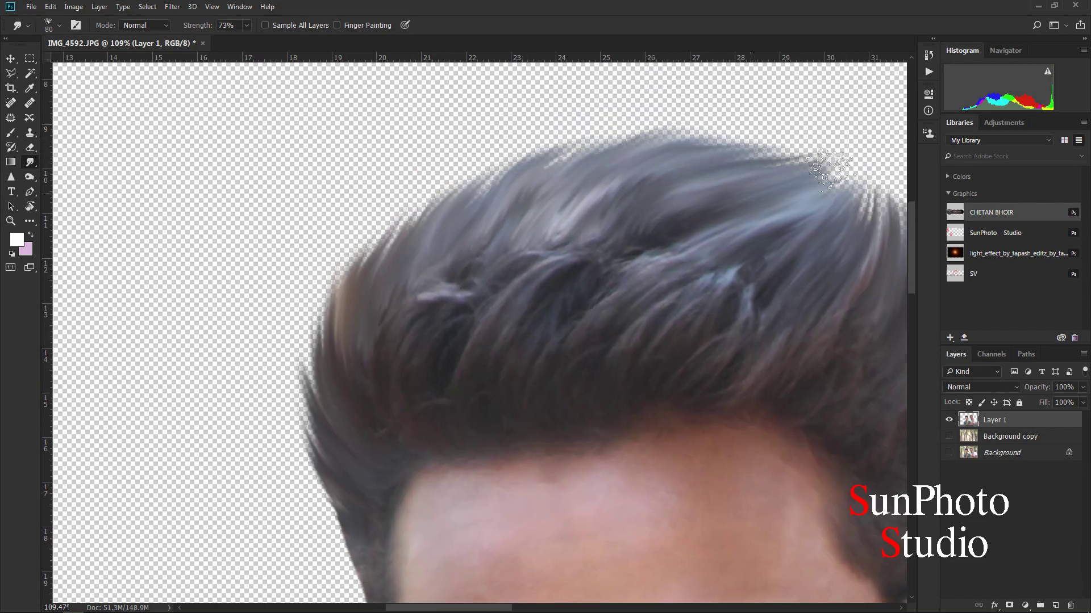
pyautogui.scroll(-5, 614, 202)
pyautogui.scroll(5, 481, 223)
pyautogui.moveTo(481, 222); pyautogui.dragTo(544, 241)
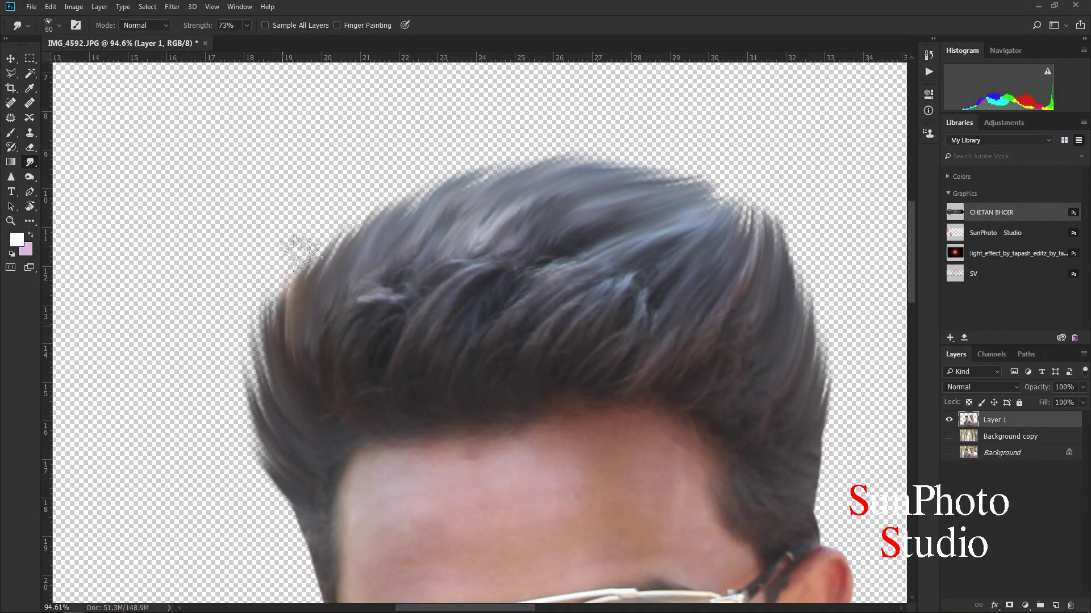
pyautogui.scroll(-5, 513, 161)
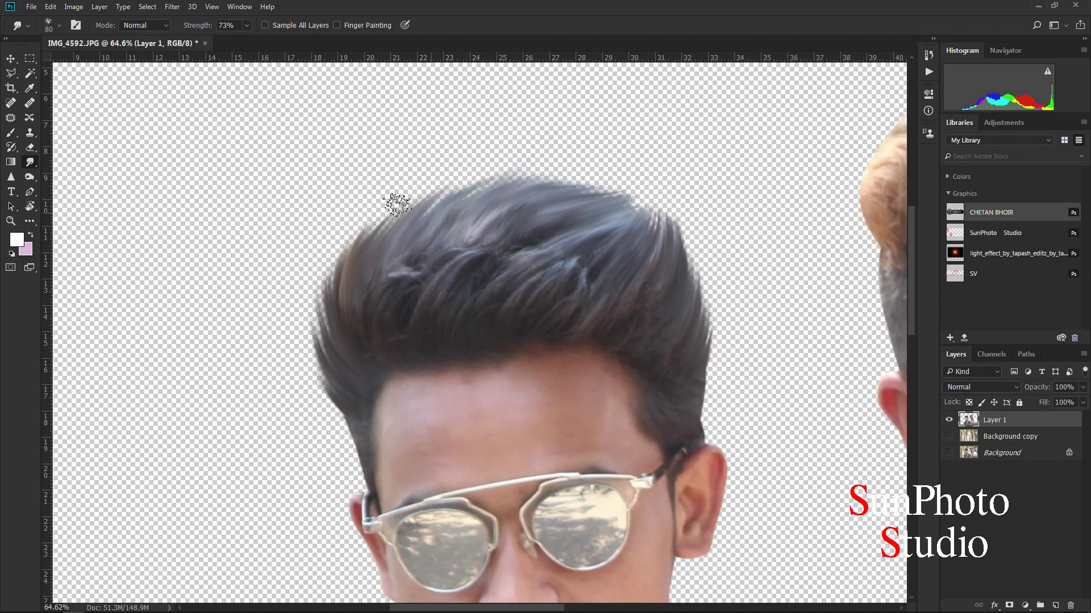
# Smudge the white-shirted man's hair edge on the side facing the other man outward and upward into strands.
pyautogui.scroll(4, 696, 197)
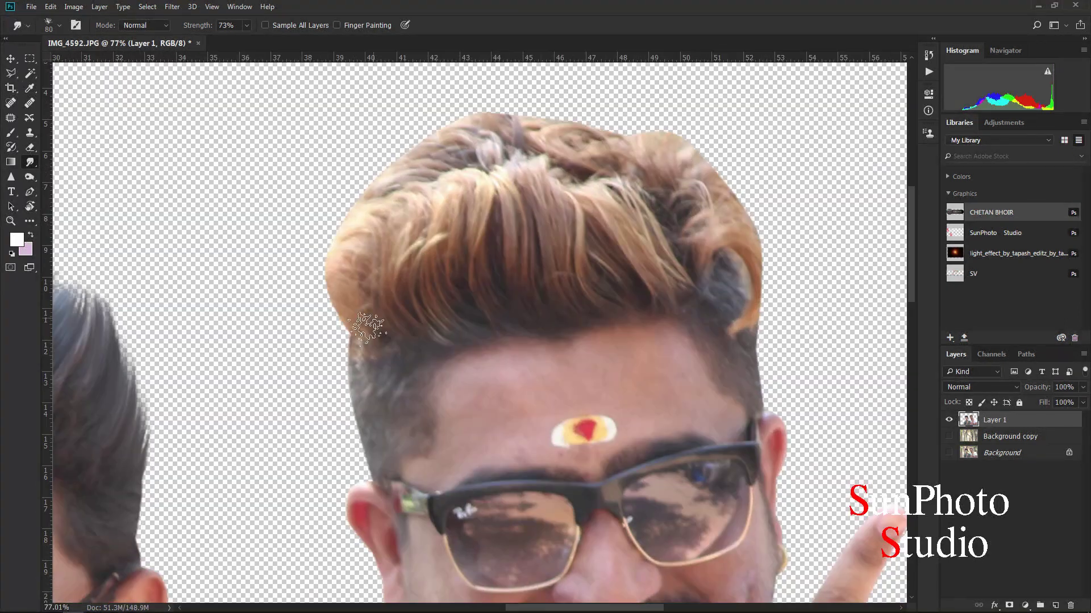
pyautogui.moveTo(358, 323); pyautogui.dragTo(319, 222)
pyautogui.moveTo(343, 279); pyautogui.dragTo(341, 213)
pyautogui.moveTo(373, 234)
pyautogui.mouseDown()
pyautogui.moveTo(394, 159)
pyautogui.moveTo(418, 138)
pyautogui.mouseUp()
pyautogui.press('[')
pyautogui.moveTo(338, 305); pyautogui.dragTo(301, 189)
pyautogui.moveTo(359, 222); pyautogui.dragTo(458, 98)
pyautogui.press(']')
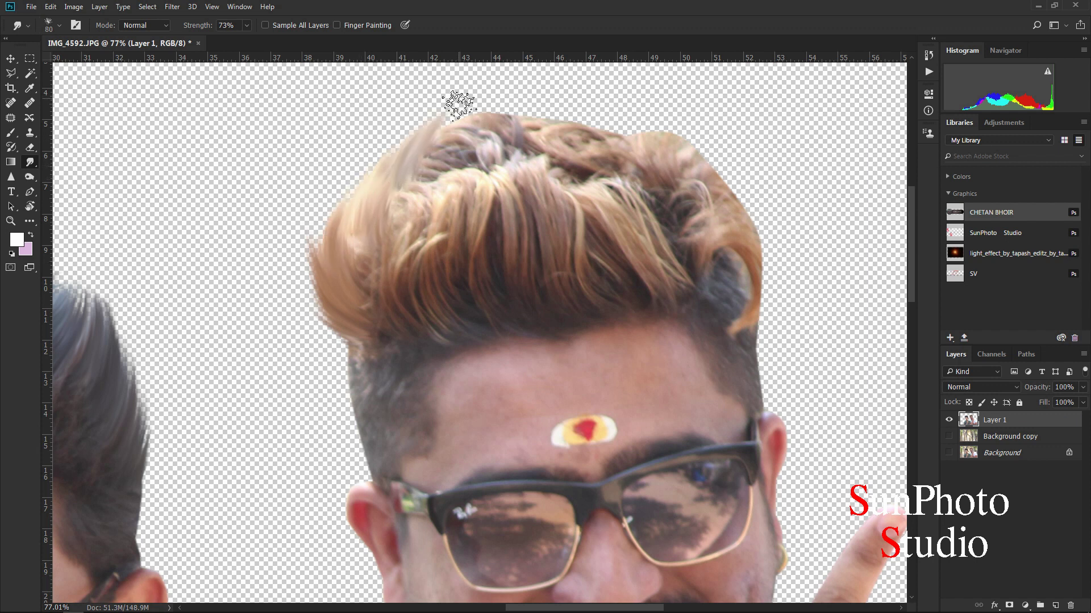
# Smudge the white-shirted man's hair edge on the side of his raised finger upward into strands, using brush sizes 90 and 80.
pyautogui.moveTo(729, 290)
pyautogui.mouseDown()
pyautogui.moveTo(778, 175)
pyautogui.moveTo(764, 208)
pyautogui.mouseUp()
pyautogui.moveTo(756, 267); pyautogui.dragTo(738, 182)
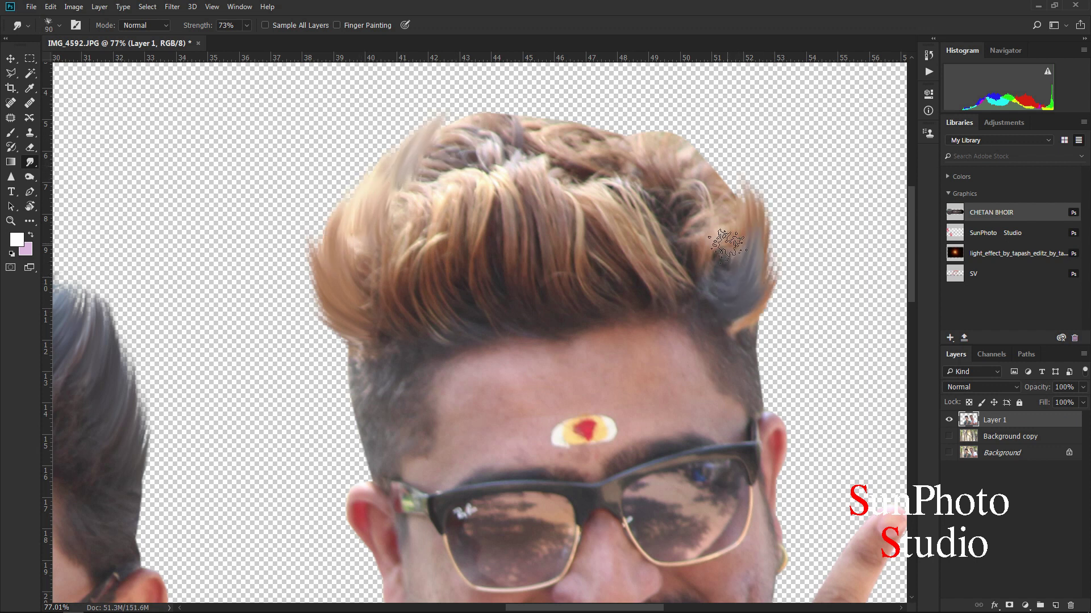
pyautogui.moveTo(733, 250); pyautogui.dragTo(712, 130)
pyautogui.press('[')
pyautogui.moveTo(681, 176); pyautogui.dragTo(645, 108)
pyautogui.moveTo(630, 165); pyautogui.dragTo(580, 97)
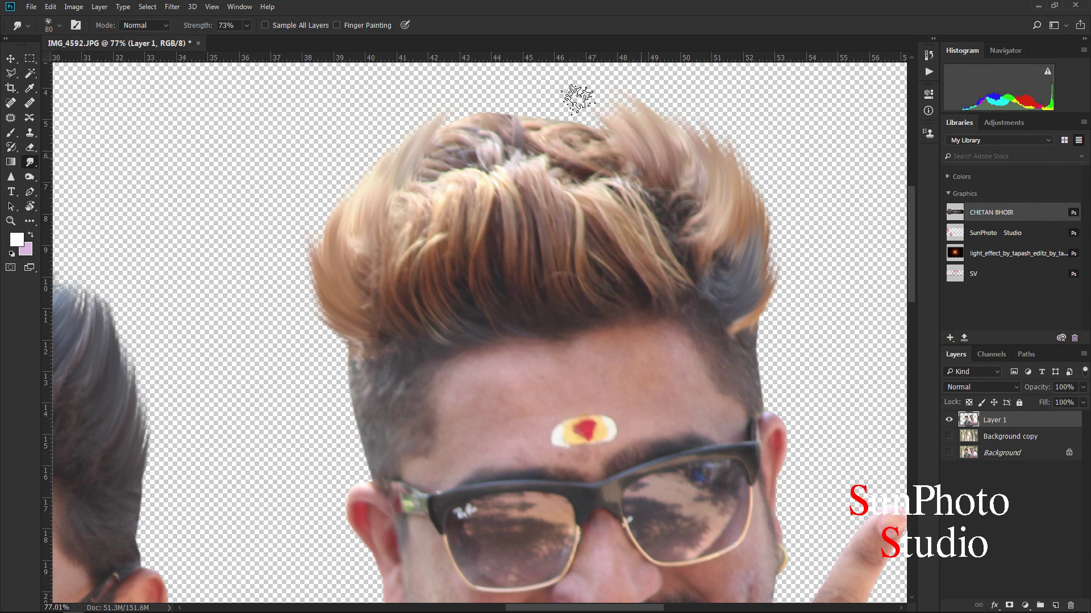
# Smudge the crown of the white-shirted man's hair into upswept strands with the brush at size 70.
pyautogui.press('[')
pyautogui.moveTo(563, 150); pyautogui.dragTo(512, 92)
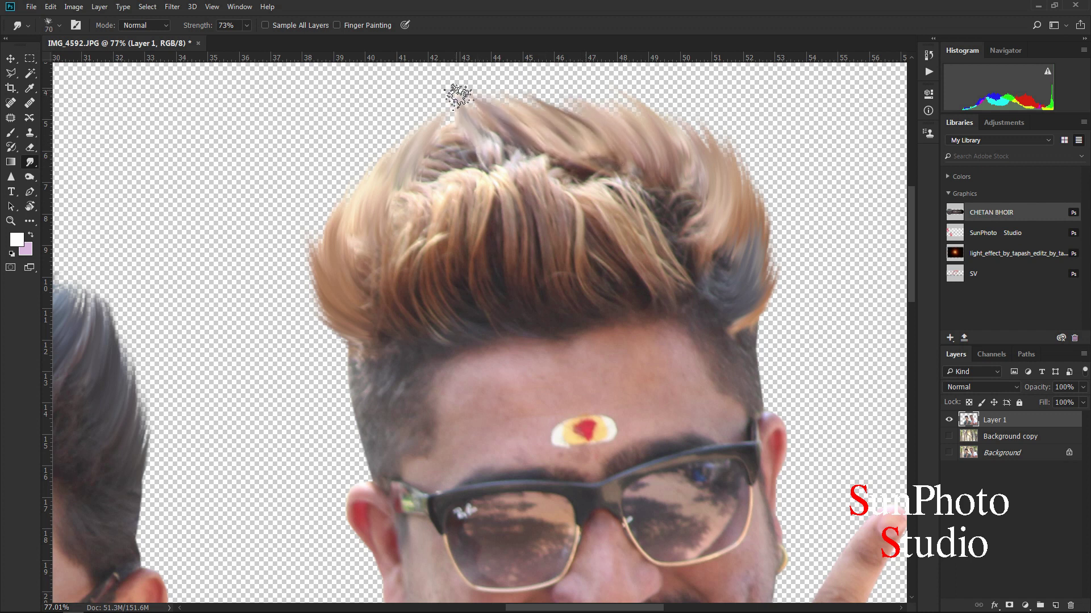
pyautogui.scroll(-1, 463, 142)
pyautogui.moveTo(662, 107); pyautogui.dragTo(598, 151)
# Refine the strands on both sides of the white-shirted man's hair with smaller smudge strokes.
pyautogui.scroll(2, 598, 154)
pyautogui.press('[')
pyautogui.moveTo(670, 394); pyautogui.dragTo(713, 257)
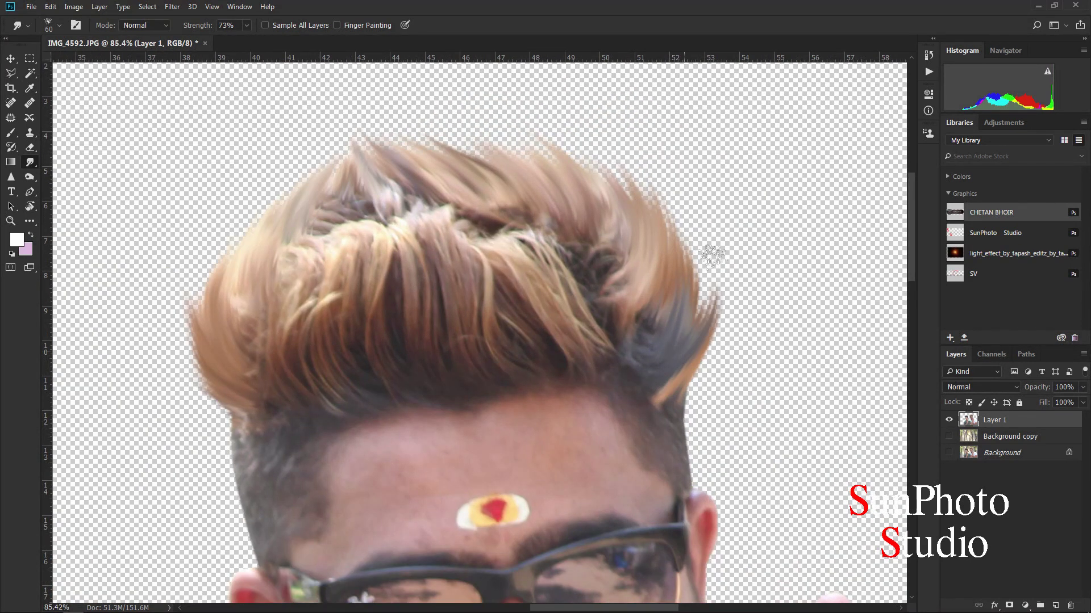
pyautogui.hscroll(-3, 366, 238)
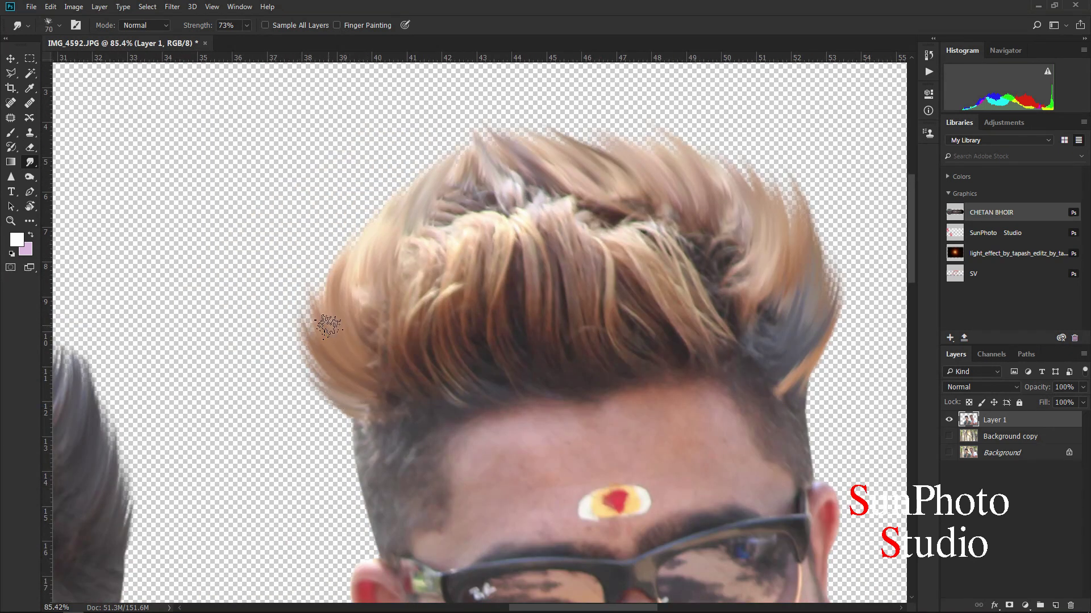
pyautogui.press(']')
pyautogui.moveTo(329, 326); pyautogui.dragTo(348, 200)
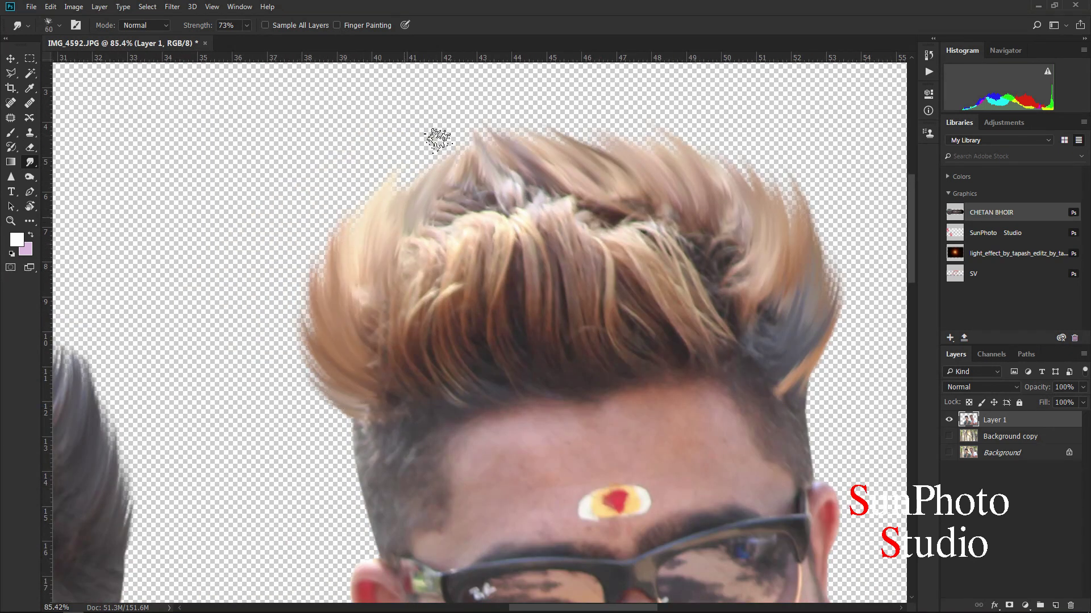
pyautogui.scroll(-3, 400, 190)
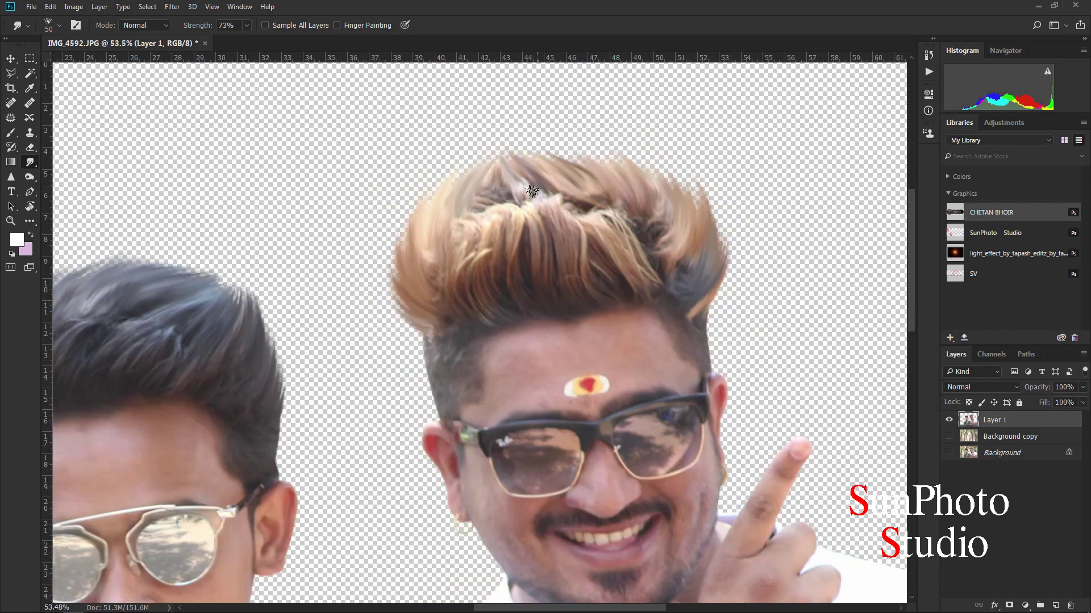
pyautogui.scroll(3, 625, 120)
pyautogui.scroll(2, 617, 155)
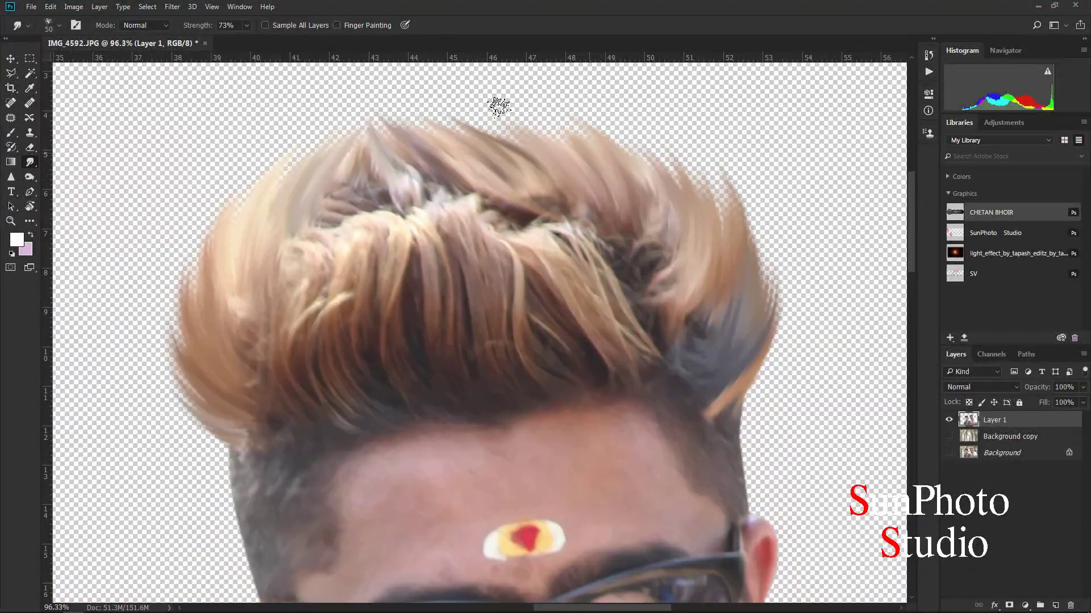
pyautogui.scroll(-5, 418, 112)
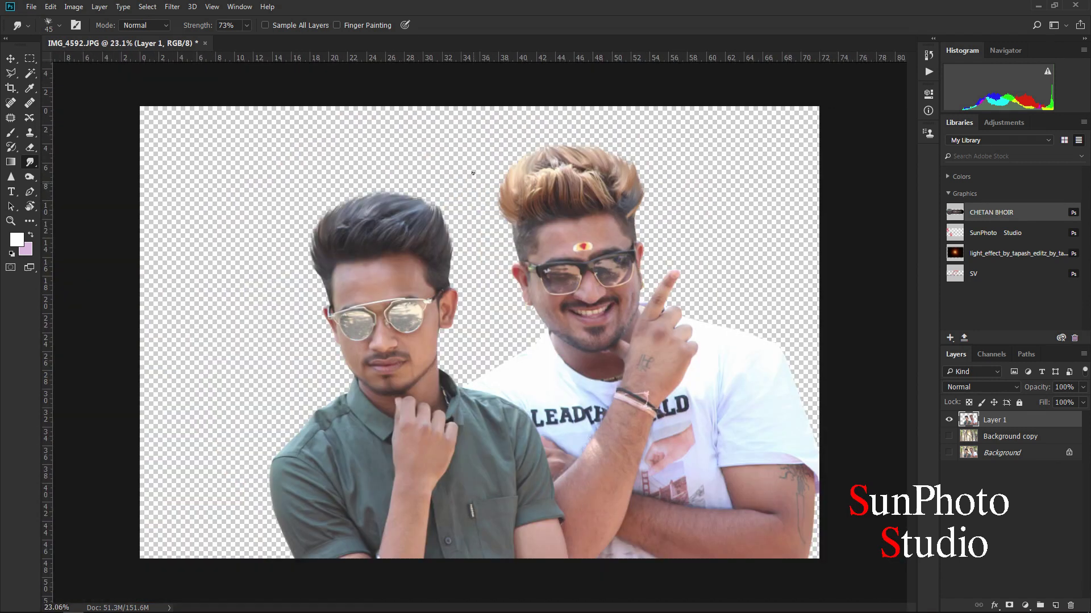
# Load Layer 1's outline as a selection, darken both men's hair with the Burn tool, and deselect.
pyautogui.click(148, 6)
pyautogui.click(176, 224)
pyautogui.click(635, 169)
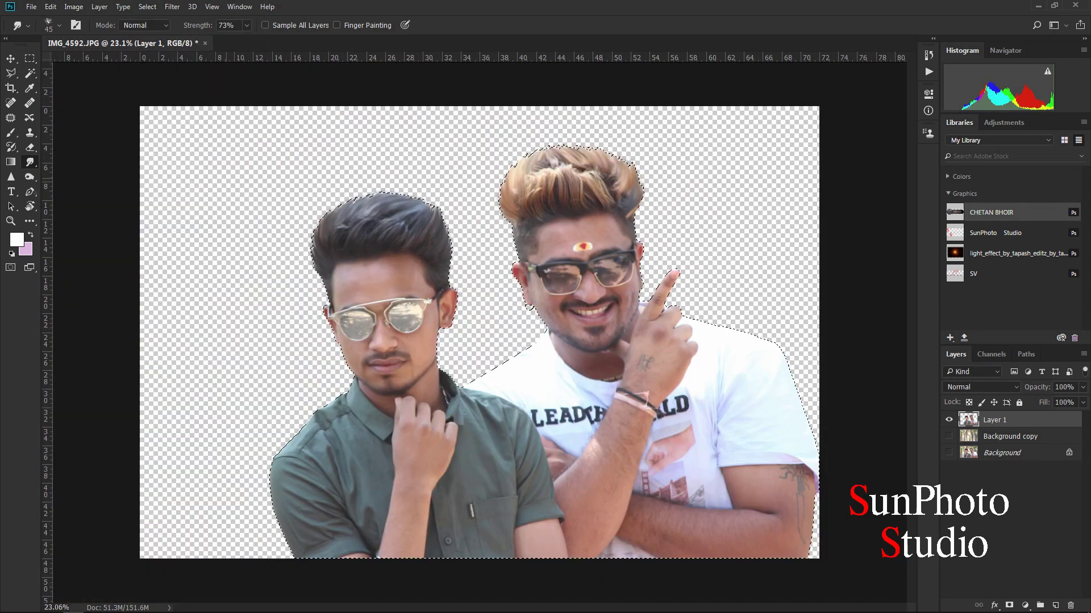
pyautogui.click(29, 177)
pyautogui.scroll(2, 369, 238)
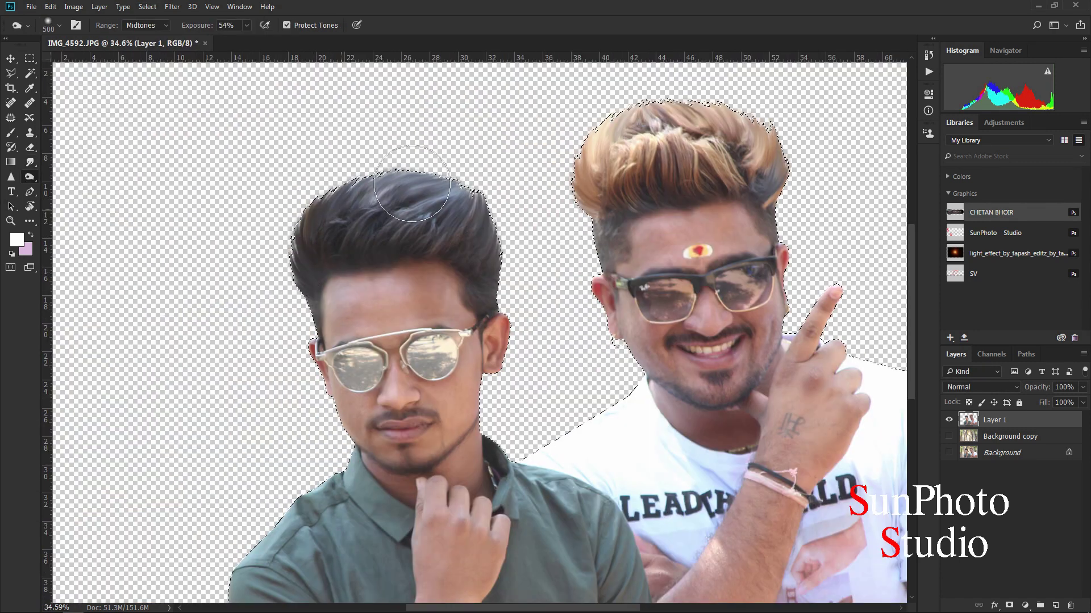
pyautogui.moveTo(573, 185)
pyautogui.mouseDown()
pyautogui.moveTo(593, 163)
pyautogui.moveTo(787, 139)
pyautogui.moveTo(809, 205)
pyautogui.mouseUp()
pyautogui.press('[')
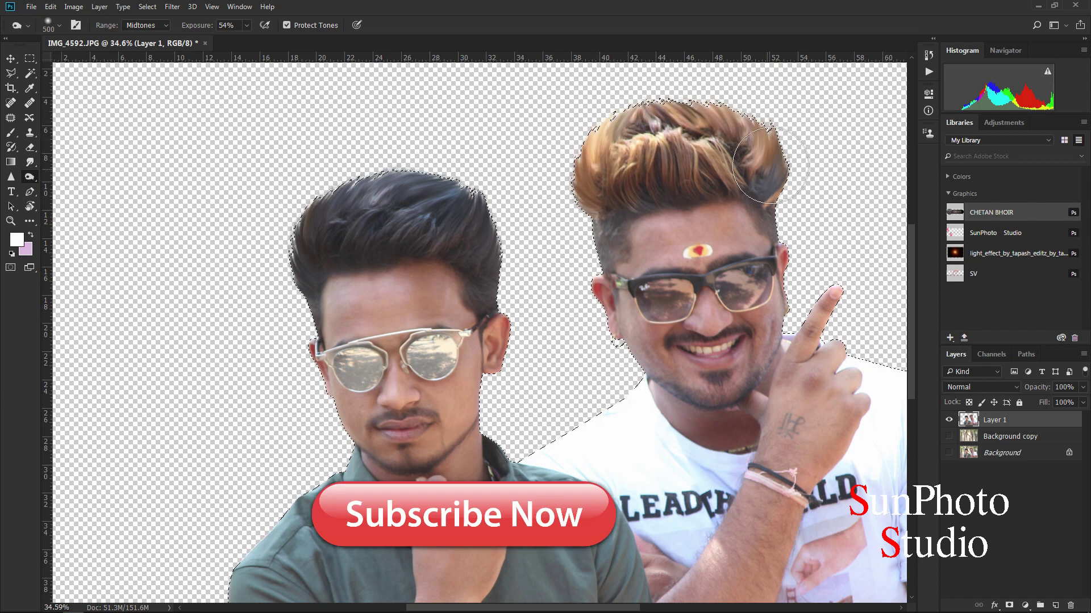
pyautogui.moveTo(758, 170); pyautogui.dragTo(662, 92)
pyautogui.scroll(-2, 512, 387)
pyautogui.click(147, 6)
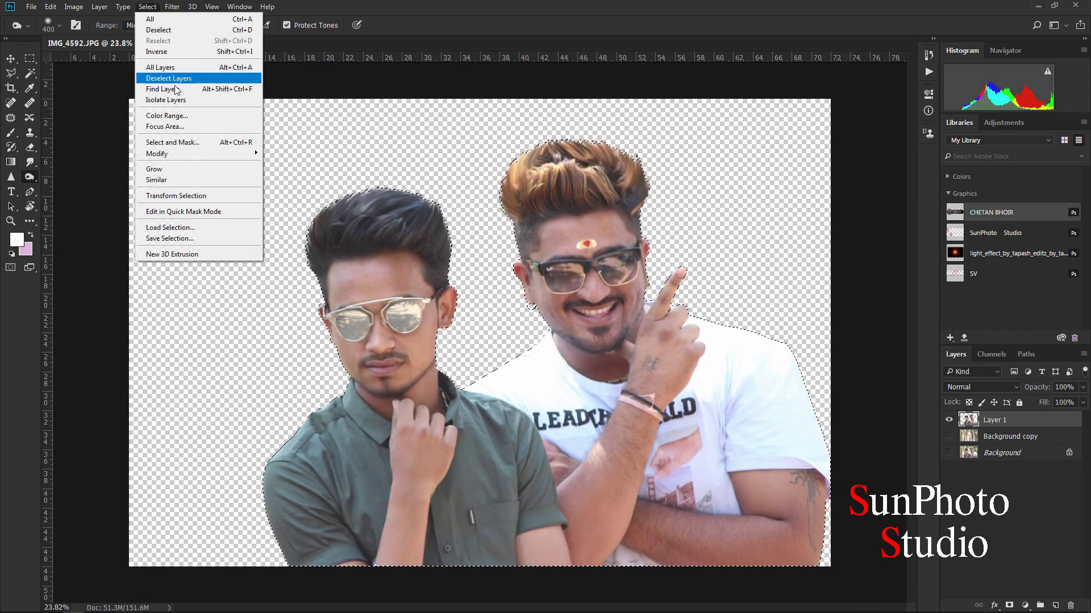
pyautogui.click(162, 30)
# Hide Layer 1, and show and select the Background copy layer.
pyautogui.click(948, 421)
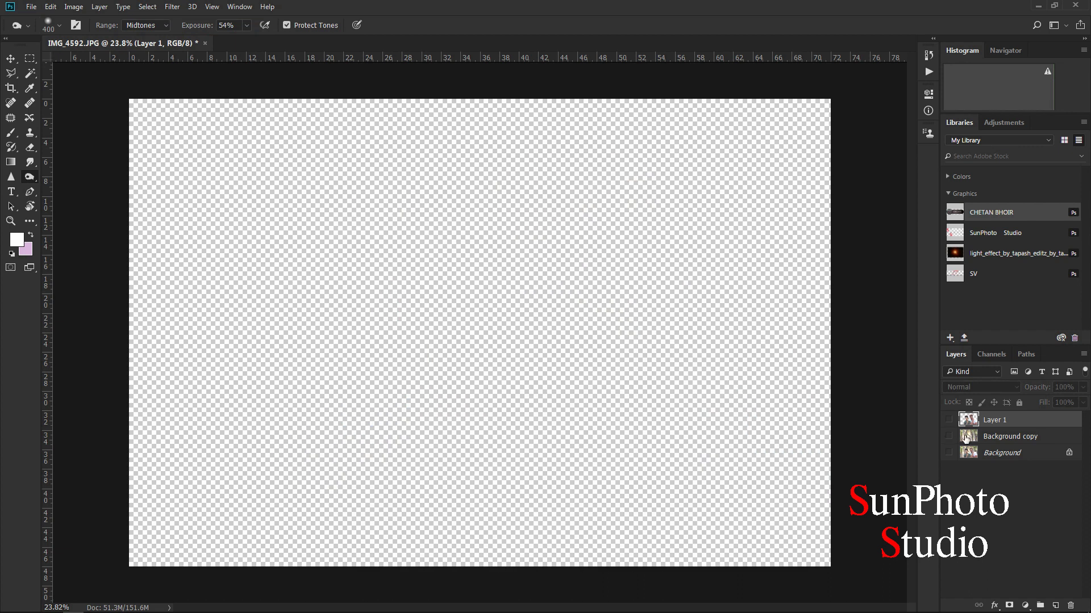
pyautogui.click(949, 436)
pyautogui.click(989, 437)
# Apply the Camera Raw Filter to the Background copy with Exposure -0.40, Contrast +53, Clarity +51, Vibrance +78 and Saturation +27.
pyautogui.click(172, 6)
pyautogui.click(203, 72)
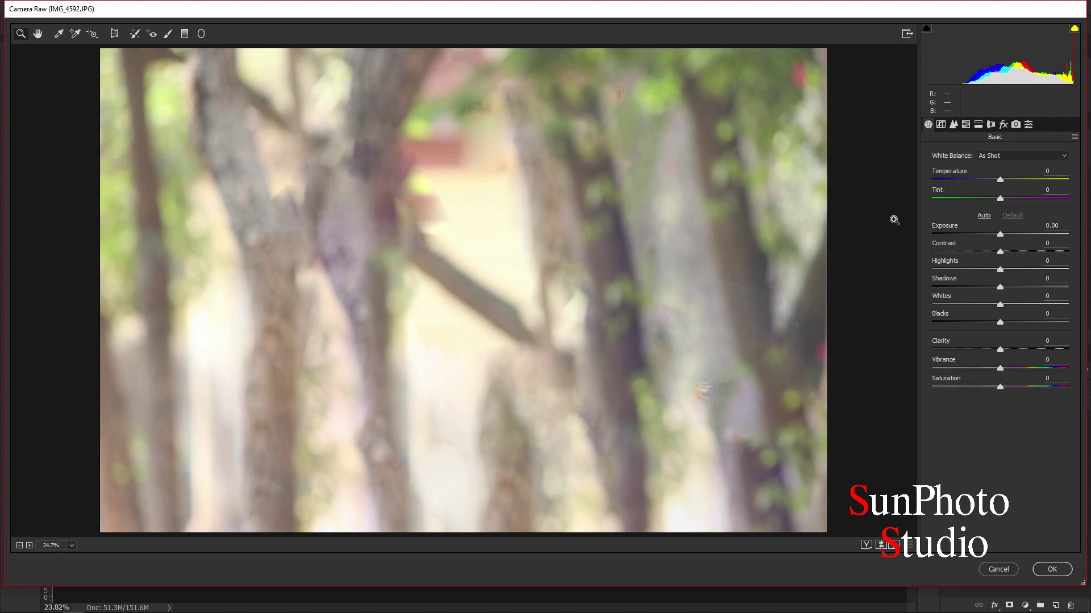
pyautogui.click(994, 234)
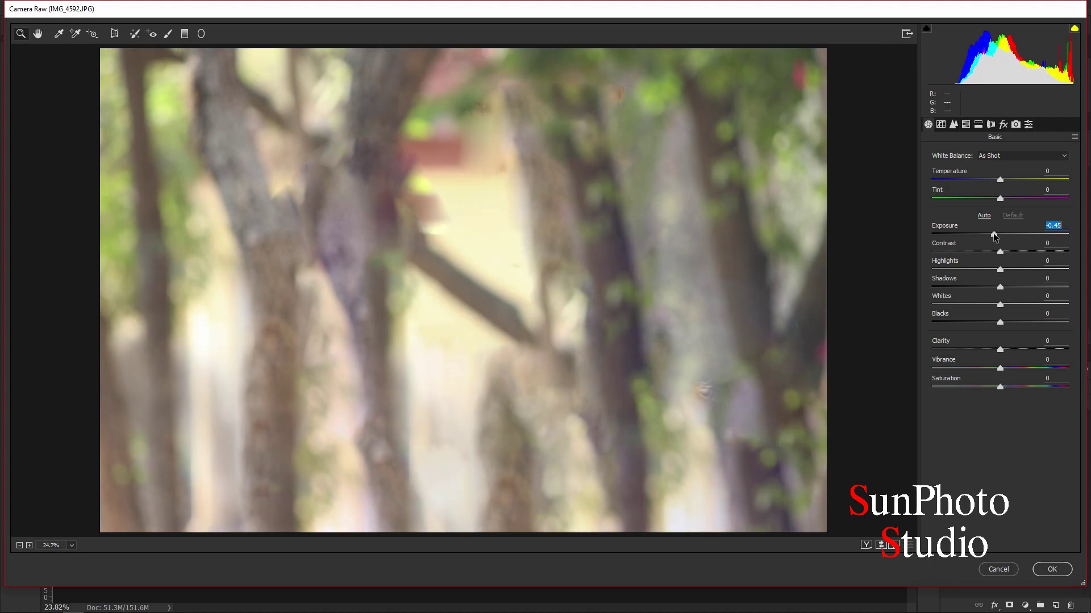
pyautogui.moveTo(999, 251); pyautogui.dragTo(1036, 254)
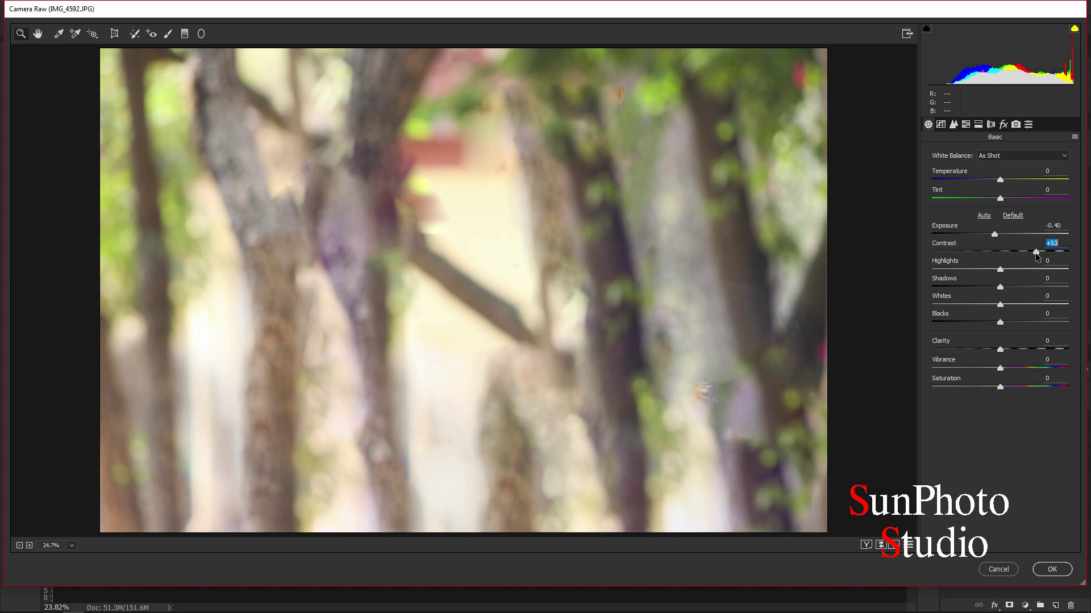
pyautogui.moveTo(1023, 345); pyautogui.dragTo(1036, 353)
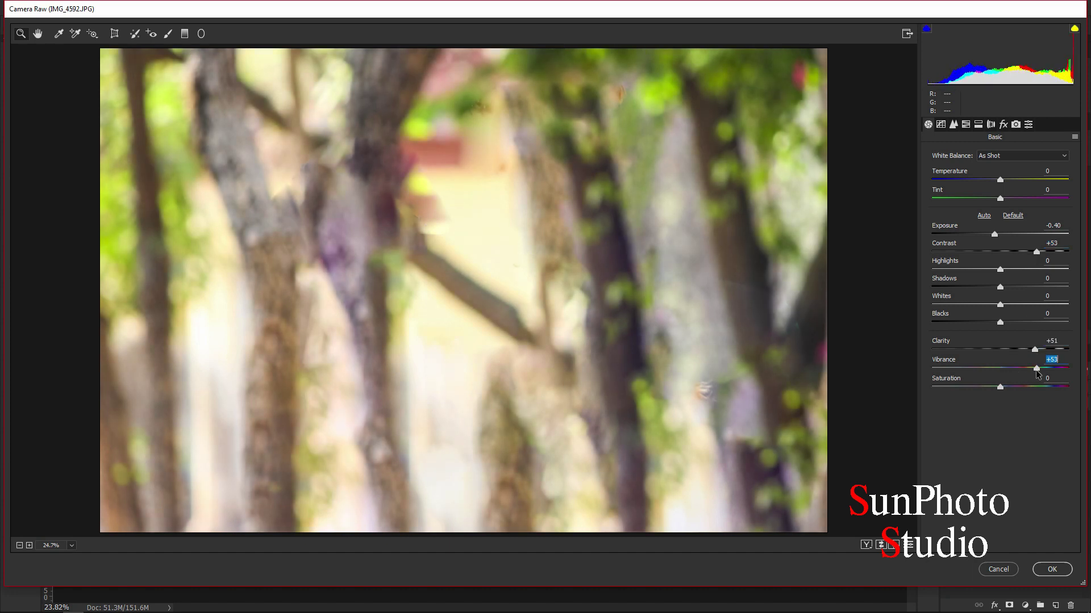
pyautogui.moveTo(1000, 386); pyautogui.dragTo(1018, 388)
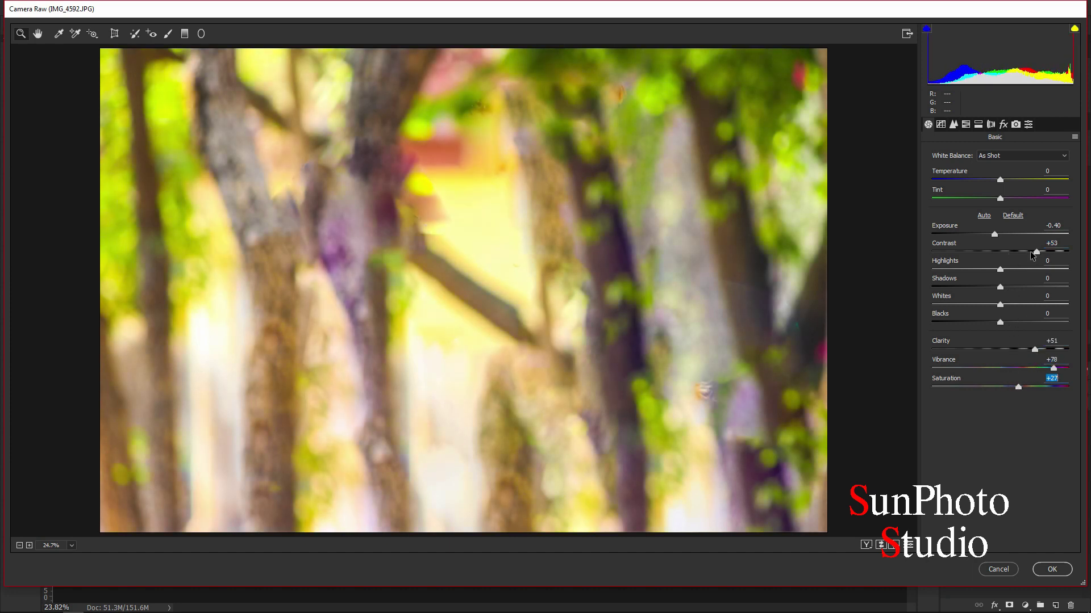
pyautogui.click(1052, 569)
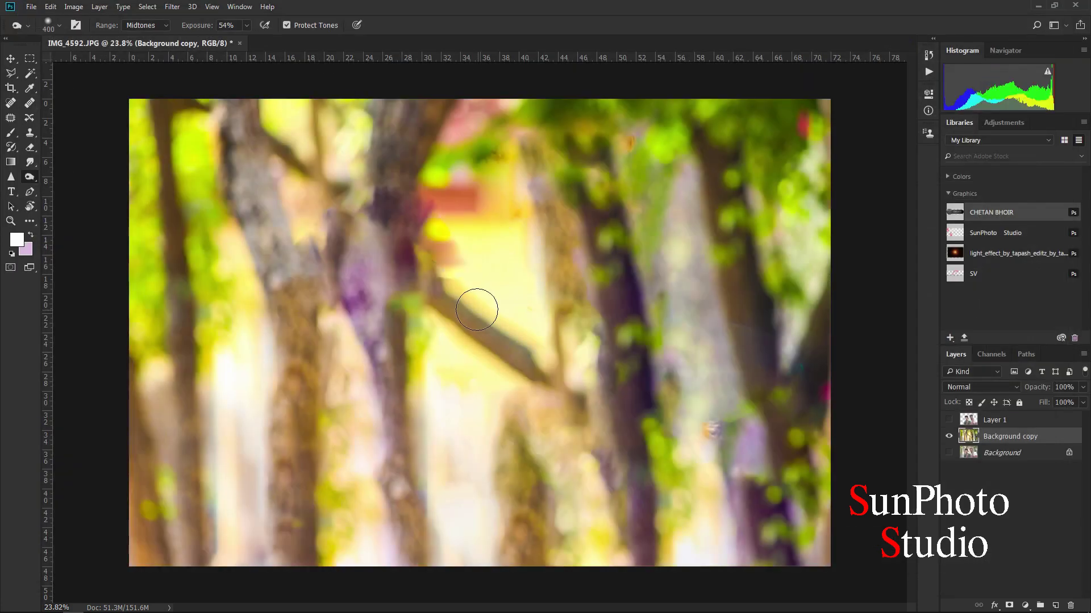
# Apply the Color Efex Pro 4 Dark Contrasts filter to the Background copy with 47% saturation and increased contrast.
pyautogui.click(172, 6)
pyautogui.moveTo(239, 299)
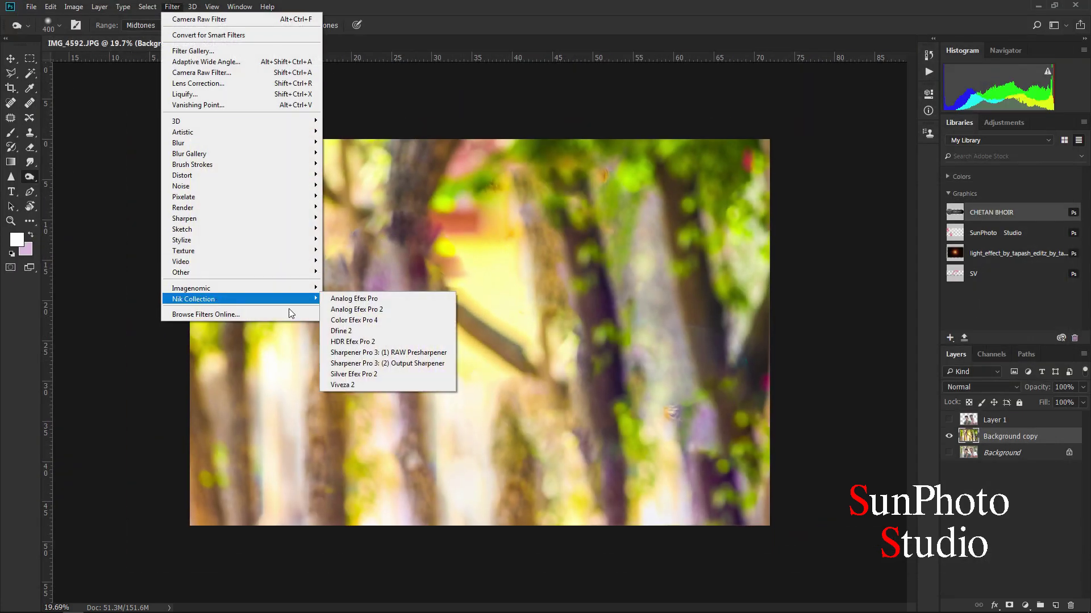
pyautogui.click(363, 316)
pyautogui.click(146, 312)
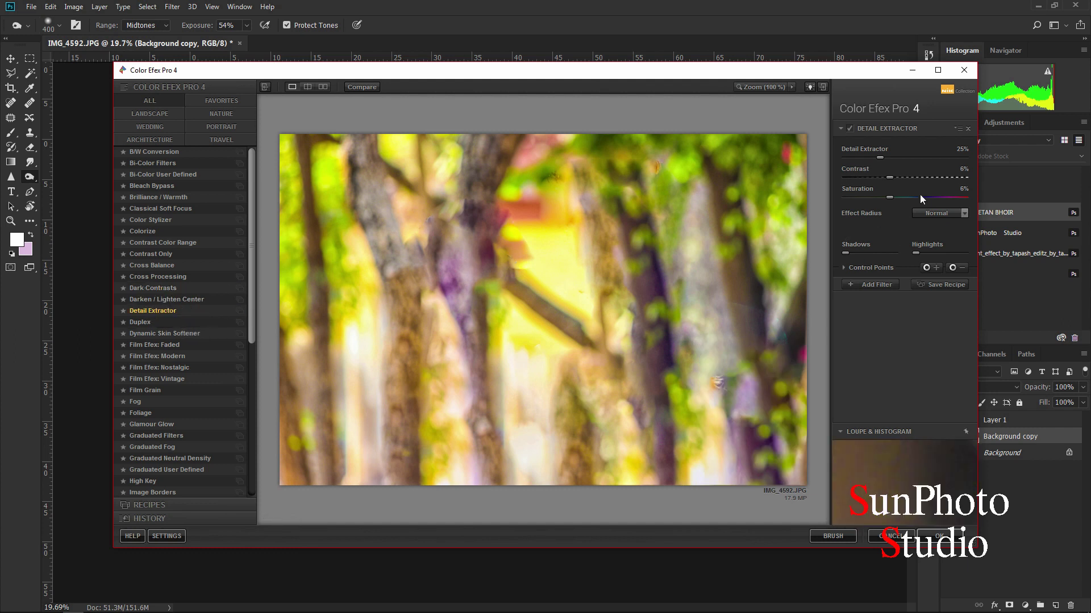
pyautogui.click(158, 288)
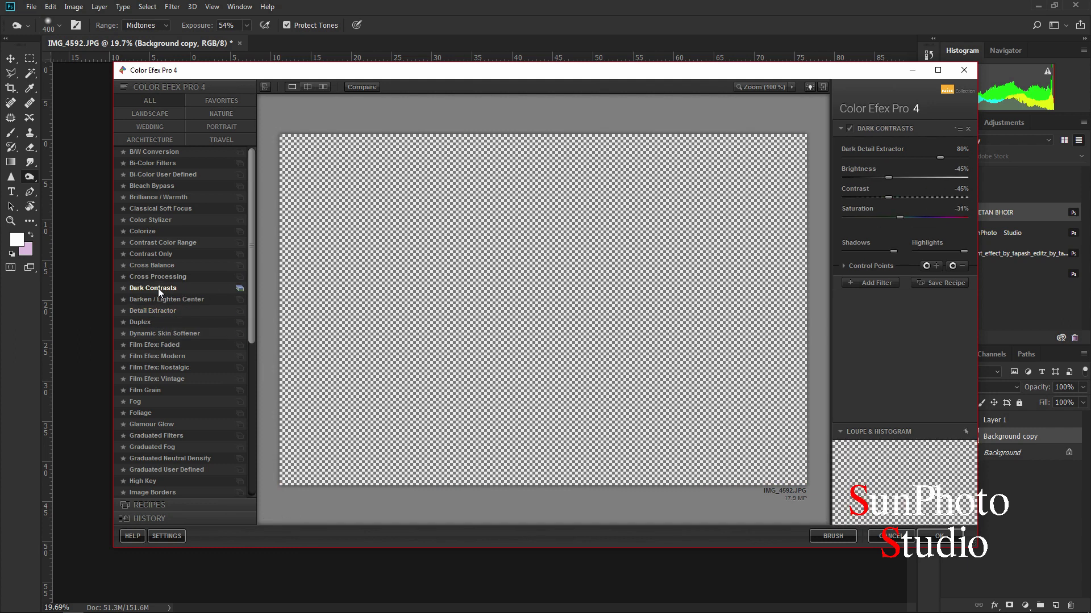
pyautogui.click(964, 216)
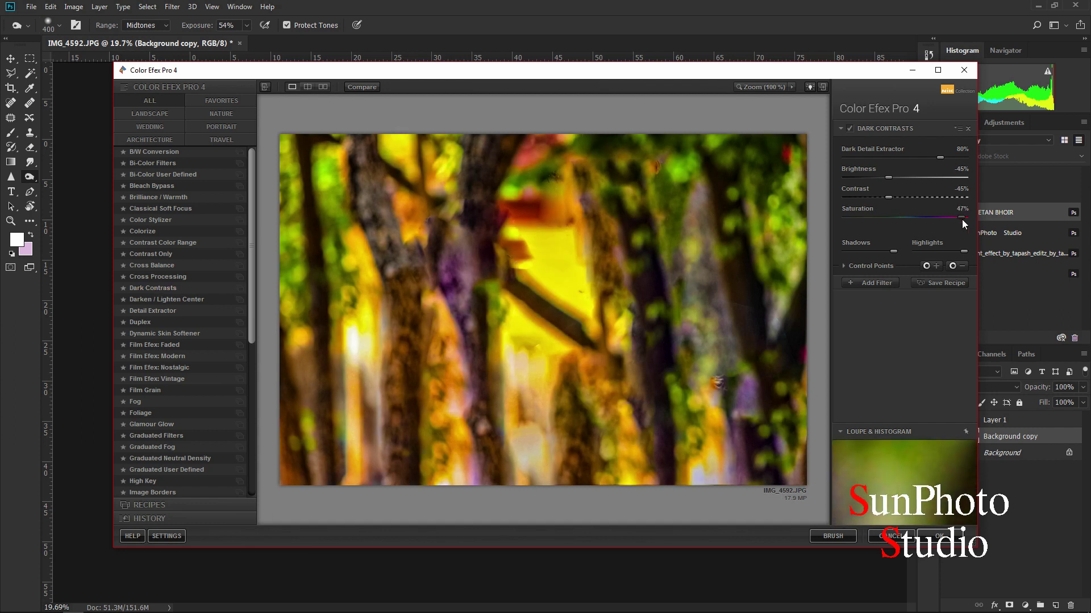
pyautogui.click(918, 198)
pyautogui.click(866, 284)
pyautogui.click(935, 539)
# Apply the Camera Raw Filter to the Dark Contrasts layer, shifting the hue of the greens strongly toward yellow.
pyautogui.click(172, 6)
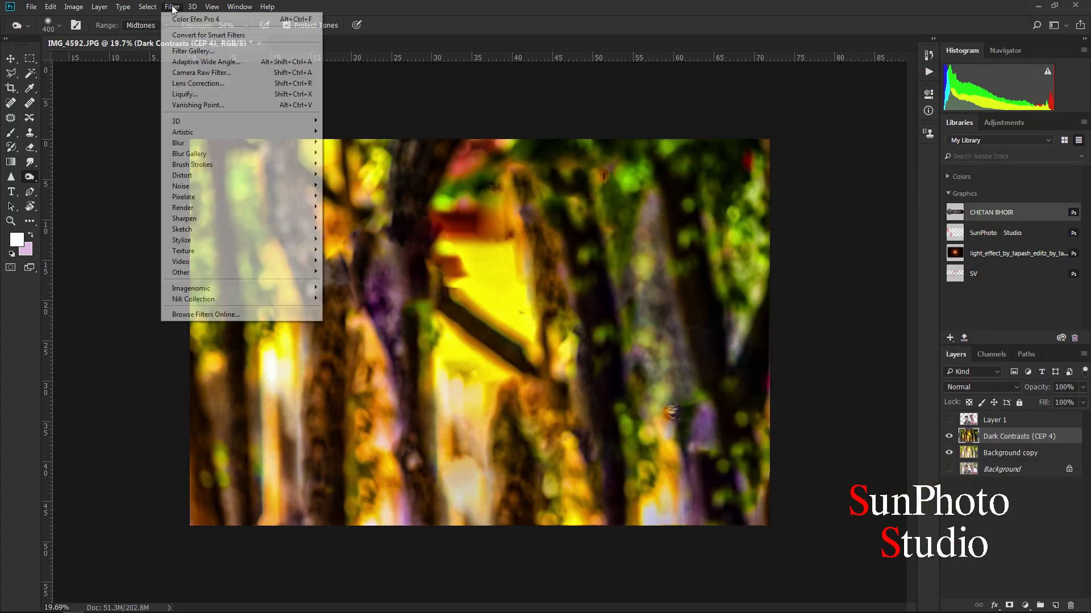
pyautogui.click(182, 75)
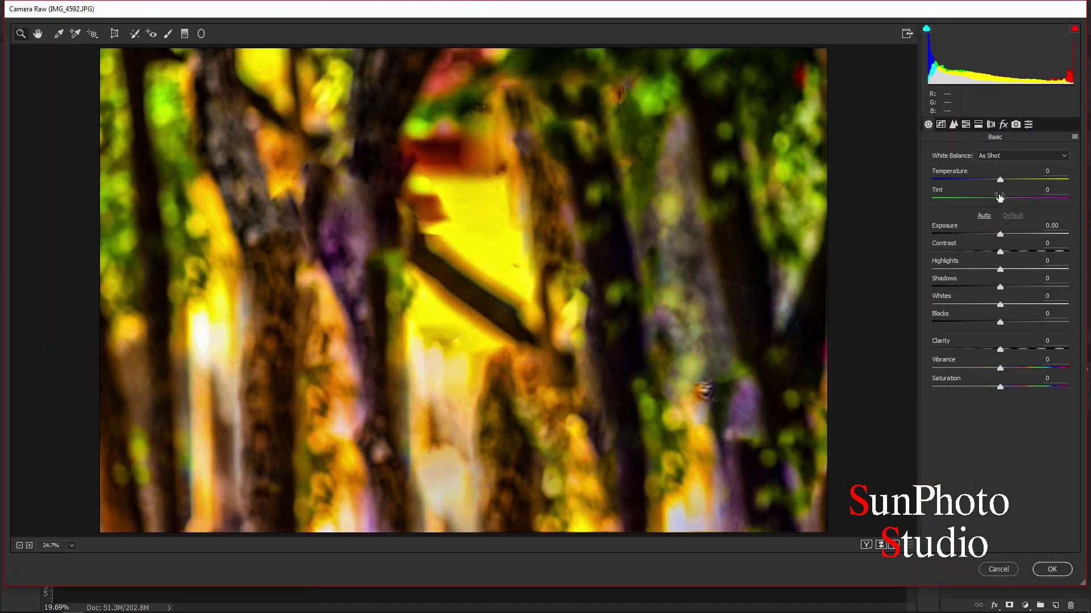
pyautogui.click(965, 124)
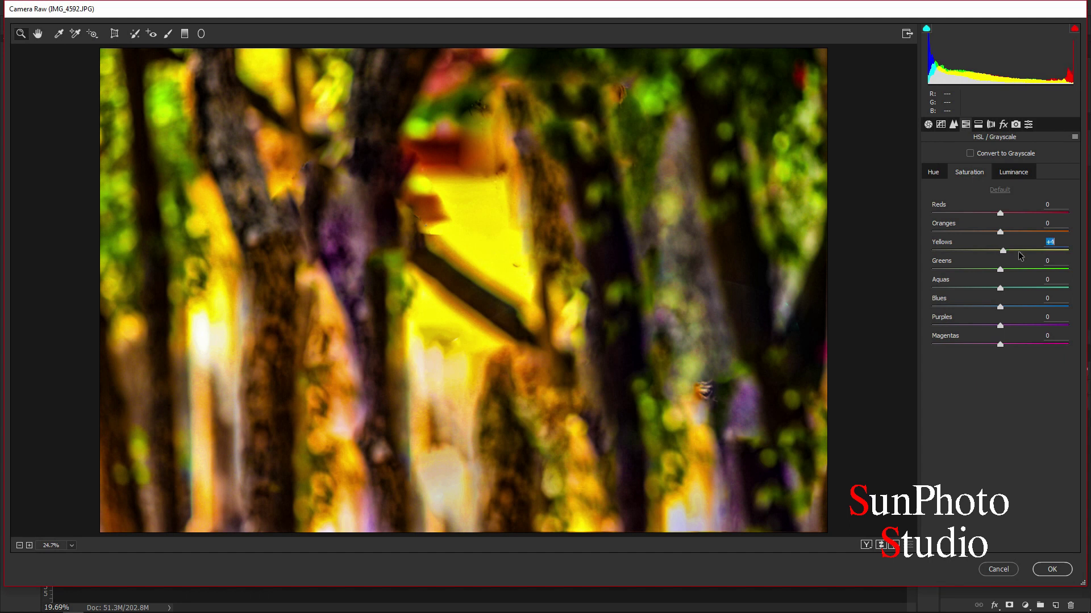
pyautogui.click(933, 174)
pyautogui.moveTo(999, 270); pyautogui.dragTo(889, 274)
pyautogui.click(1045, 572)
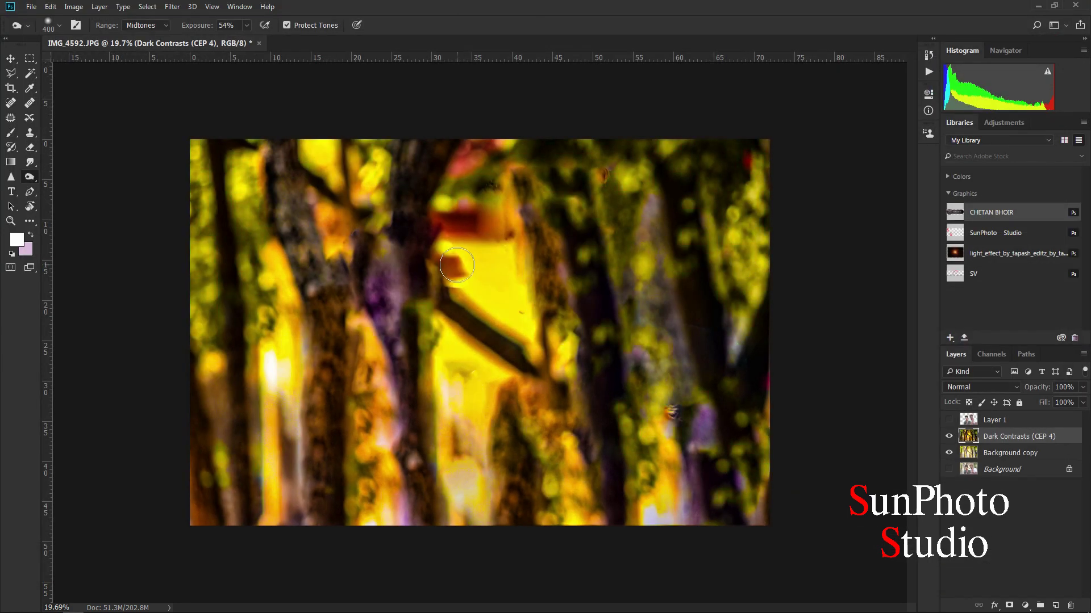
# Show and select only Layer 1, and apply the Color Efex Pro 4 Detail Extractor filter with 0% detail, 47% contrast and 42% saturation.
pyautogui.moveTo(950, 424); pyautogui.dragTo(948, 453)
pyautogui.click(996, 419)
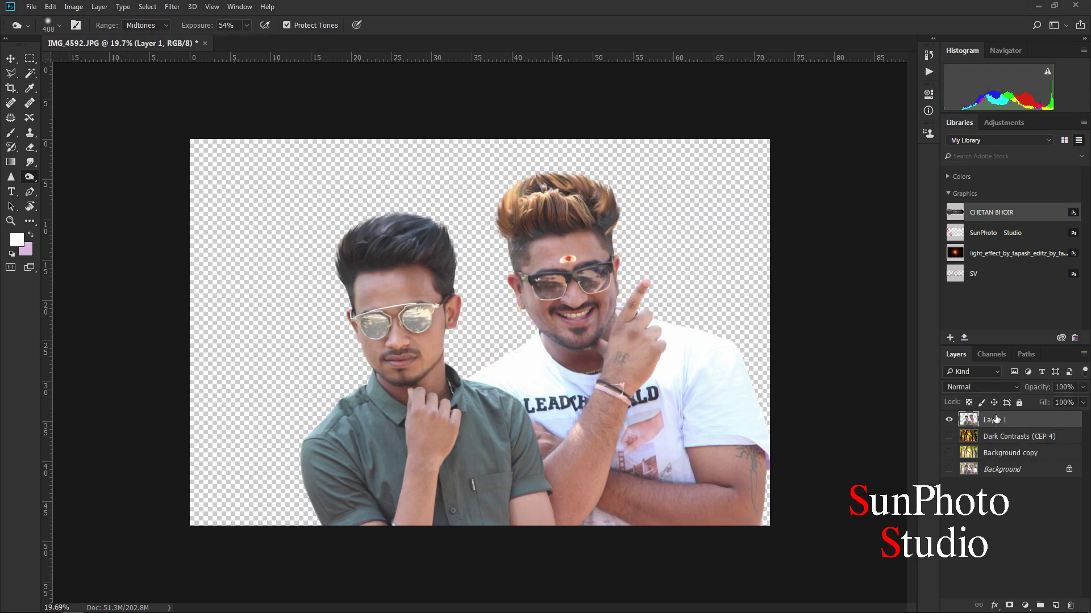
pyautogui.click(172, 7)
pyautogui.moveTo(227, 299)
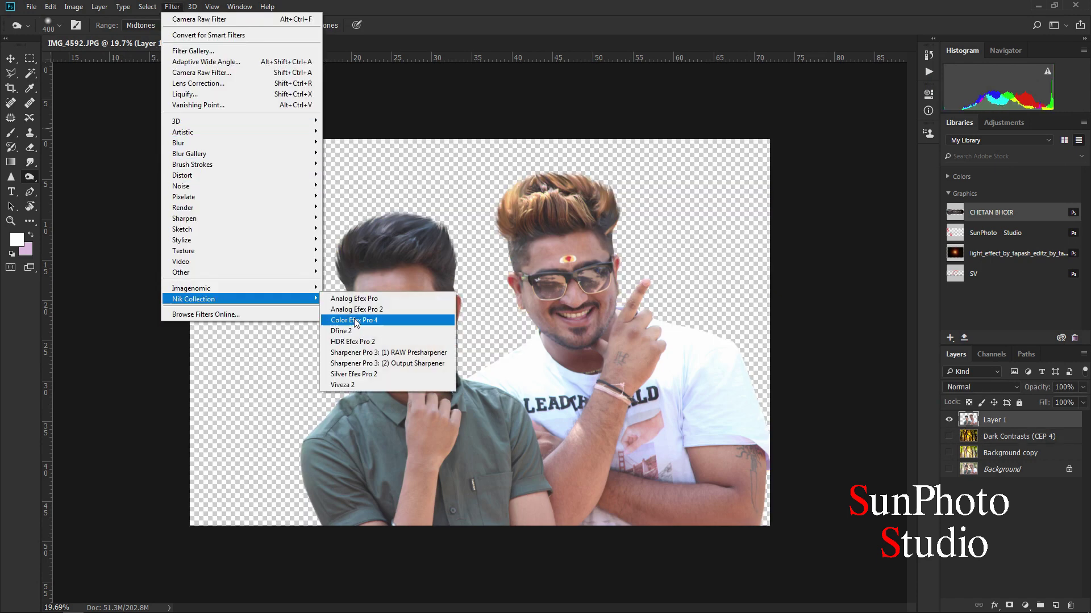
pyautogui.click(356, 308)
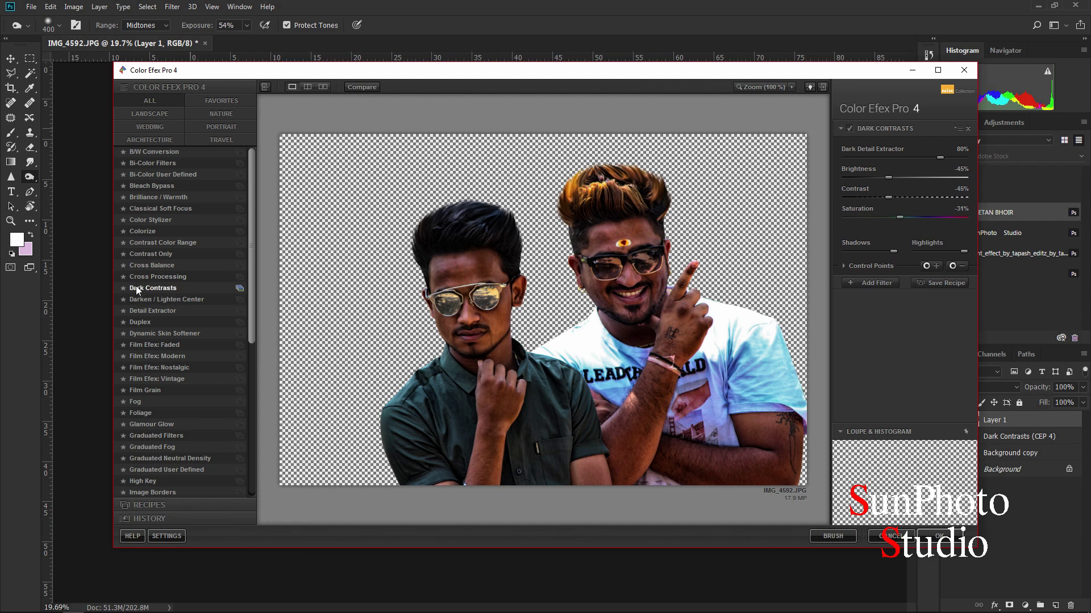
pyautogui.click(135, 287)
pyautogui.click(135, 310)
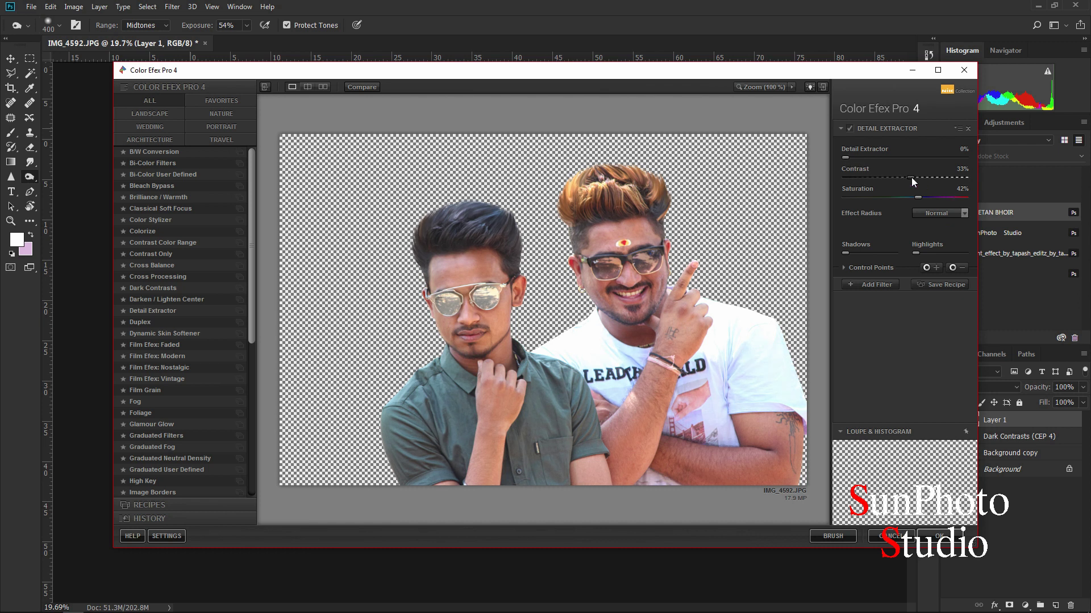
pyautogui.moveTo(911, 177)
pyautogui.mouseDown()
pyautogui.moveTo(936, 177)
pyautogui.moveTo(921, 178)
pyautogui.mouseUp()
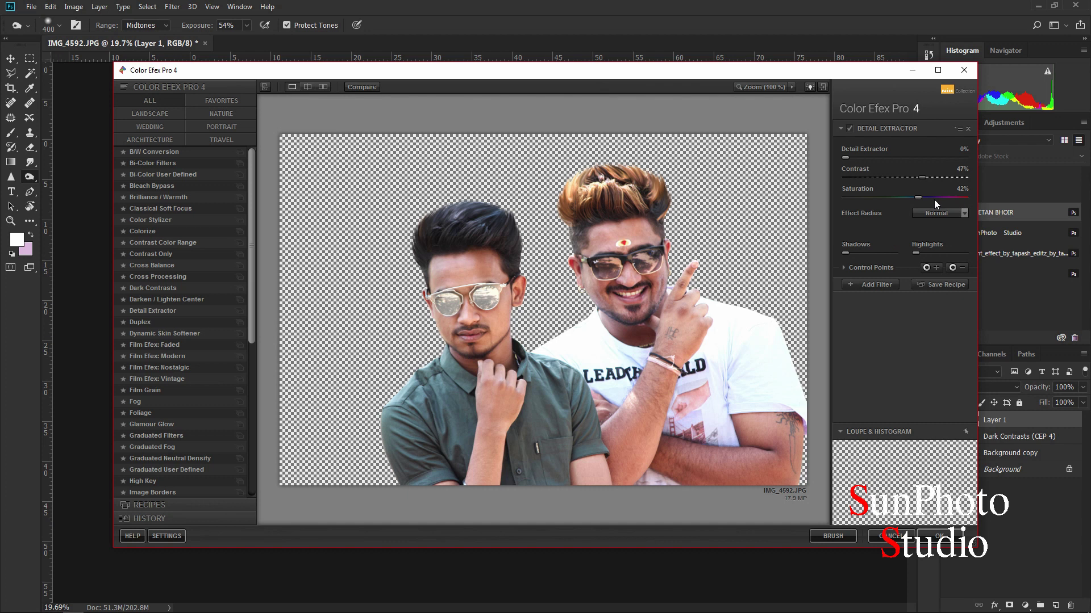
pyautogui.click(878, 286)
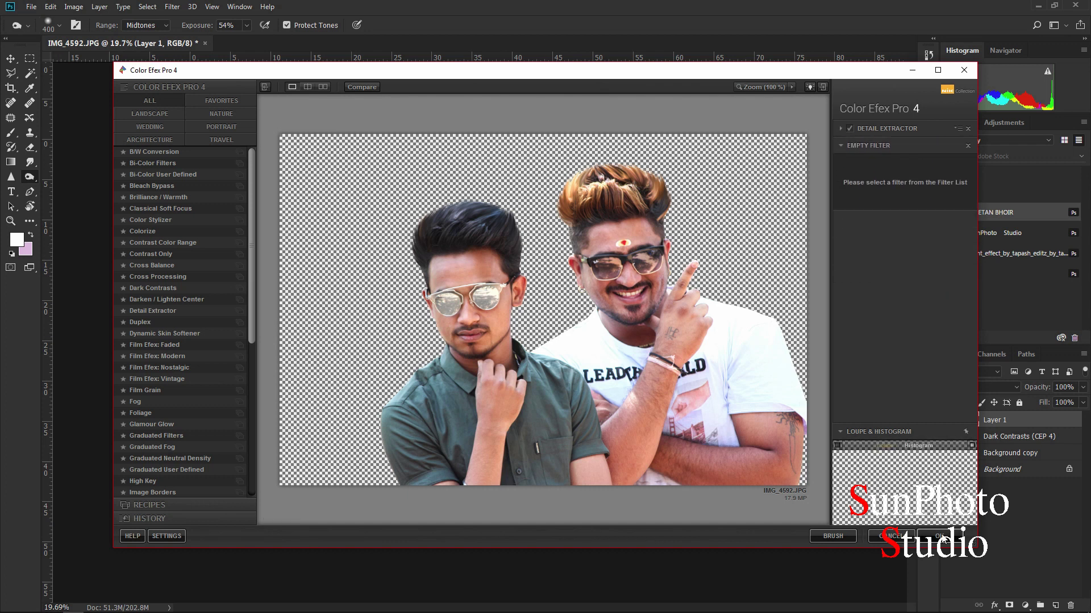
pyautogui.click(936, 536)
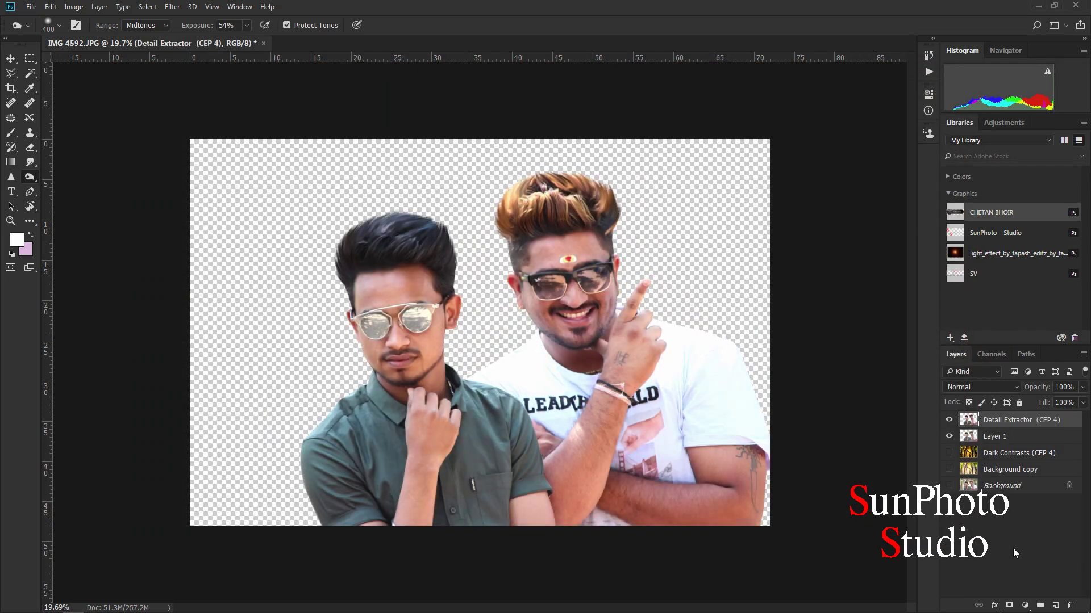
# Duplicate the Detail Extractor layer under its default copy name.
pyautogui.rightClick(1014, 420)
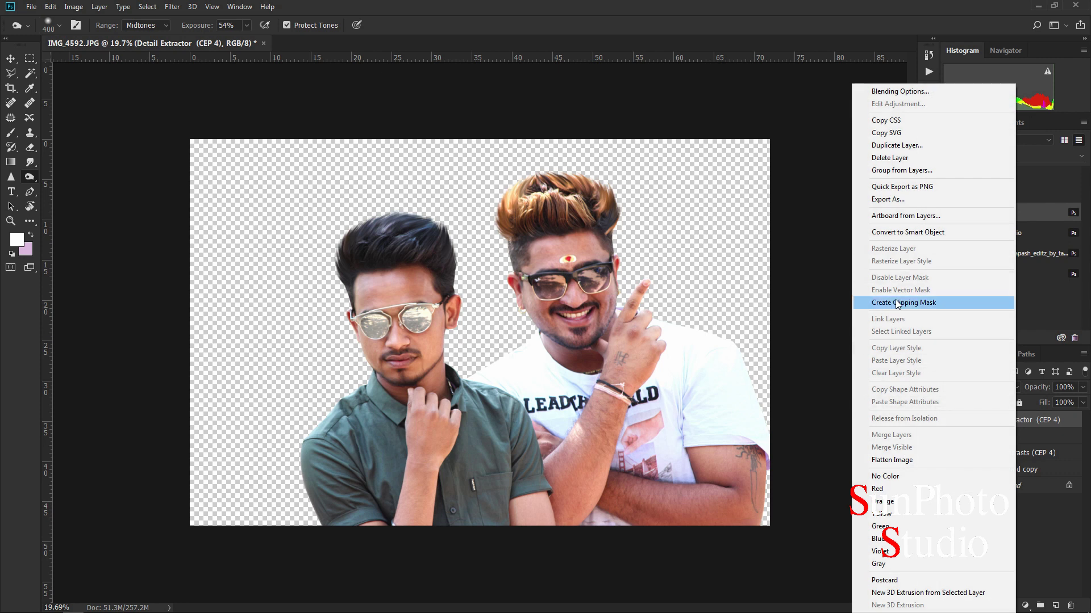
pyautogui.click(896, 146)
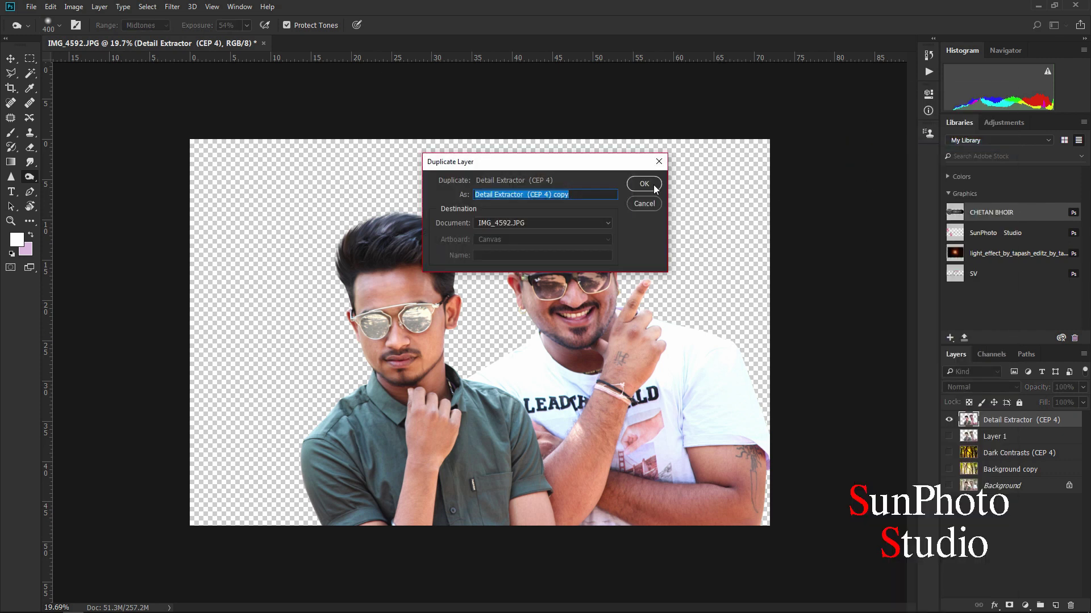
pyautogui.click(643, 182)
# Smooth the copy with the Portraiture filter using Fine, Medium and Large +20, Threshold 40, and Sharpness and Softness 40.
pyautogui.click(172, 7)
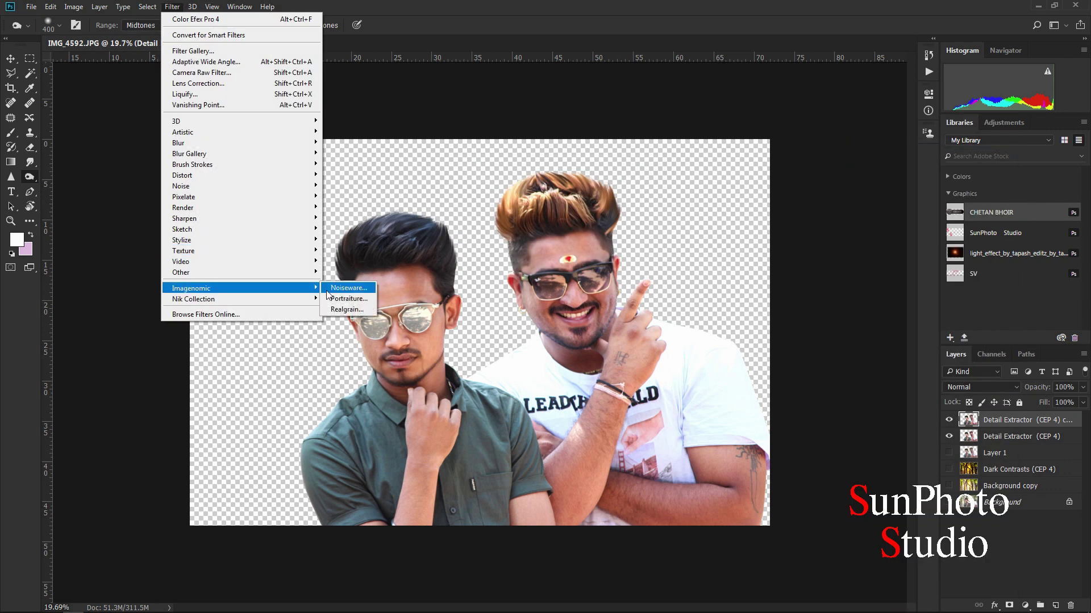
pyautogui.click(332, 299)
pyautogui.click(528, 512)
pyautogui.moveTo(462, 385); pyautogui.dragTo(627, 384)
pyautogui.moveTo(337, 445); pyautogui.dragTo(383, 459)
pyautogui.moveTo(619, 430); pyautogui.dragTo(626, 402)
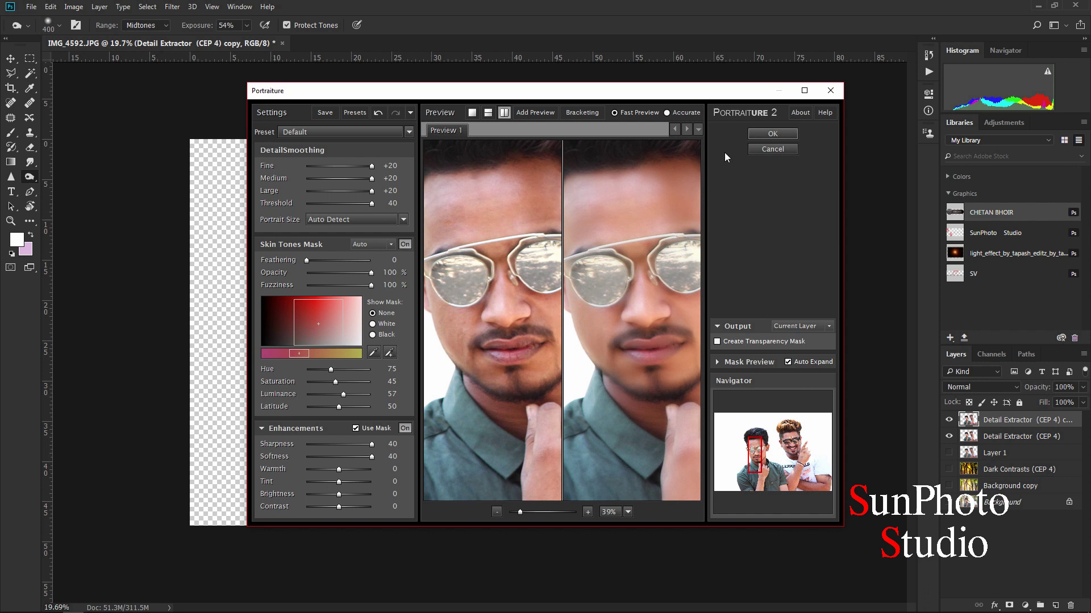
pyautogui.click(772, 134)
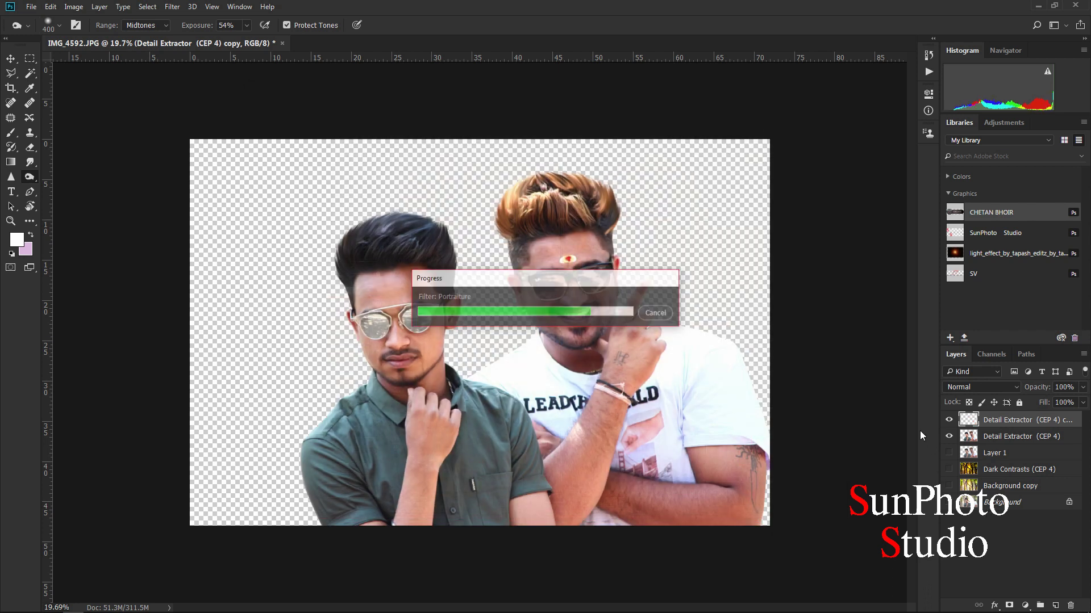
# Add an inverted black mask to the smoothed copy and brush white over the face of the man in the green shirt.
pyautogui.click(1009, 604)
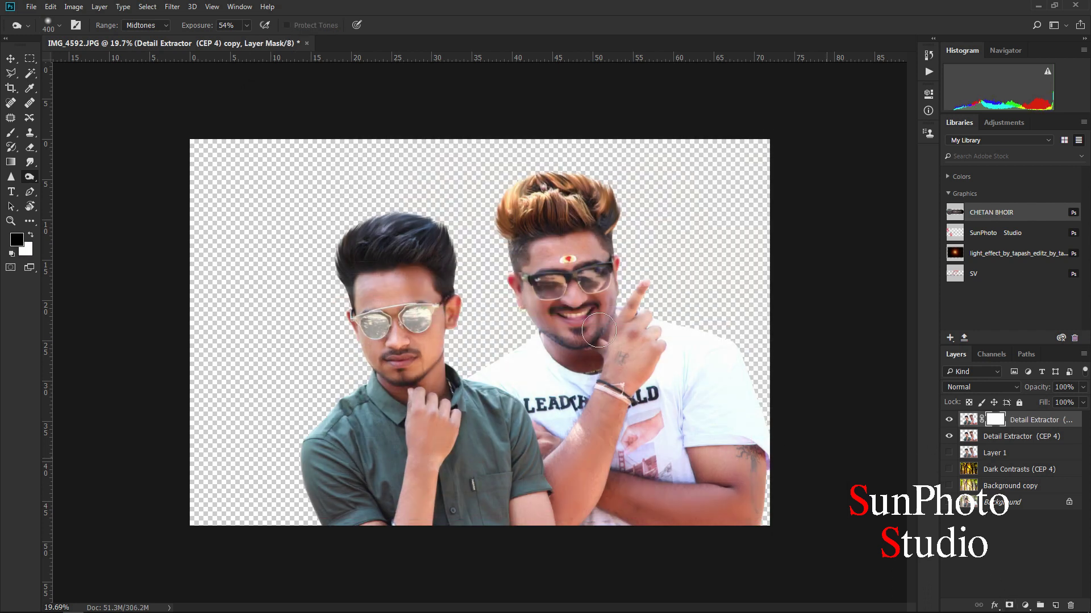
pyautogui.hotkey('ctrl', 'i')
pyautogui.scroll(8, 367, 307)
pyautogui.press('b')
pyautogui.scroll(3, 360, 279)
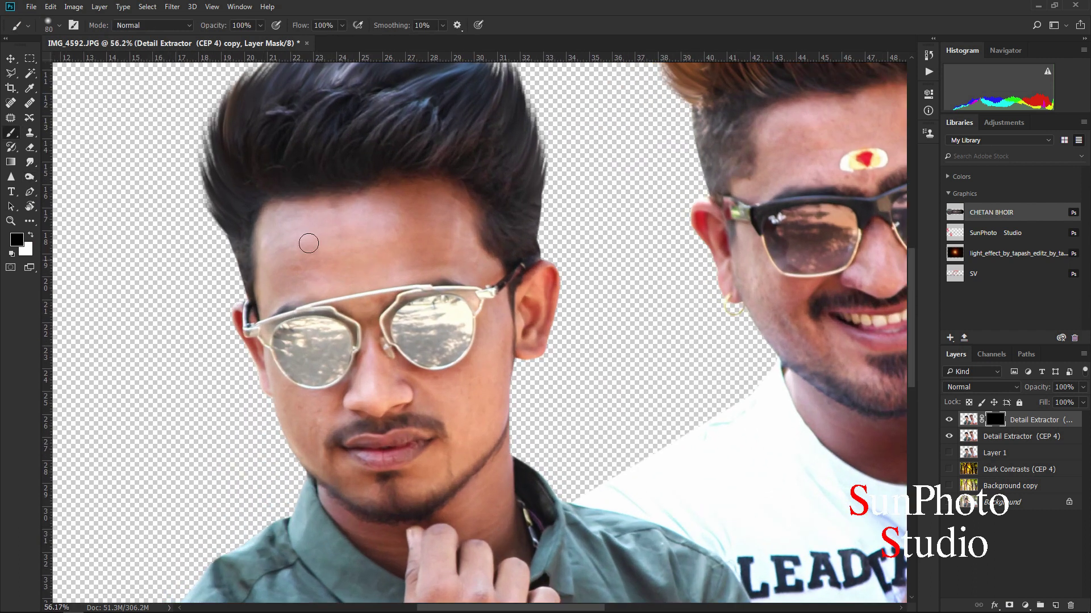
pyautogui.press(']')
pyautogui.press(']')
pyautogui.press(']')
pyautogui.click(31, 237)
pyautogui.moveTo(397, 219)
pyautogui.mouseDown()
pyautogui.moveTo(352, 266)
pyautogui.moveTo(429, 200)
pyautogui.mouseUp()
pyautogui.press(']')
pyautogui.moveTo(373, 348)
pyautogui.mouseDown()
pyautogui.moveTo(418, 378)
pyautogui.moveTo(485, 329)
pyautogui.mouseUp()
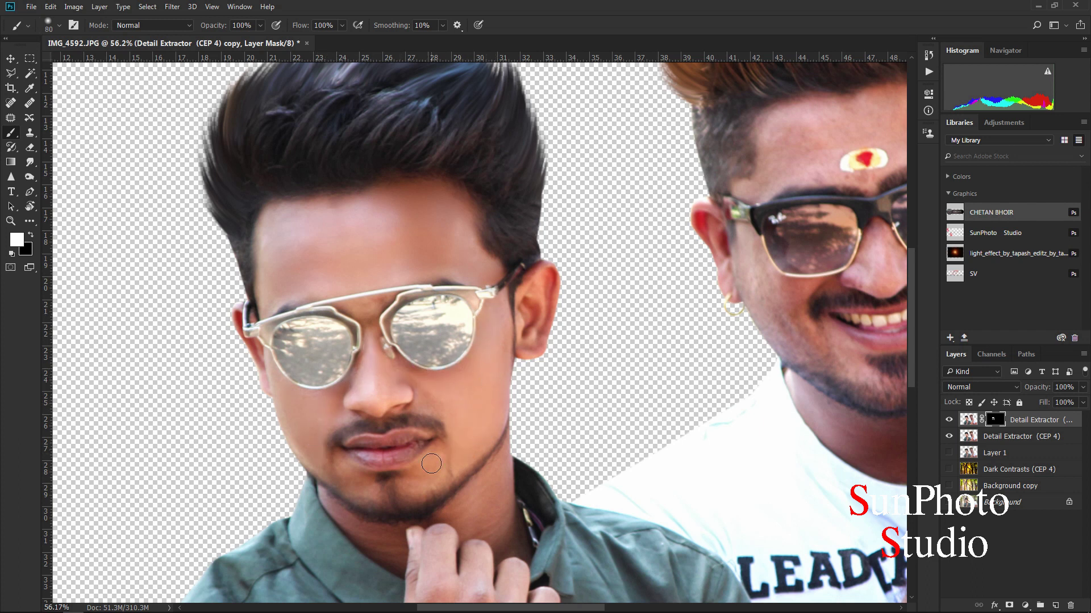
# Brush white on the mask over the face of the man in the white T-shirt to reveal the skin smoothing.
pyautogui.scroll(-2, 359, 458)
pyautogui.press(']')
pyautogui.press(']')
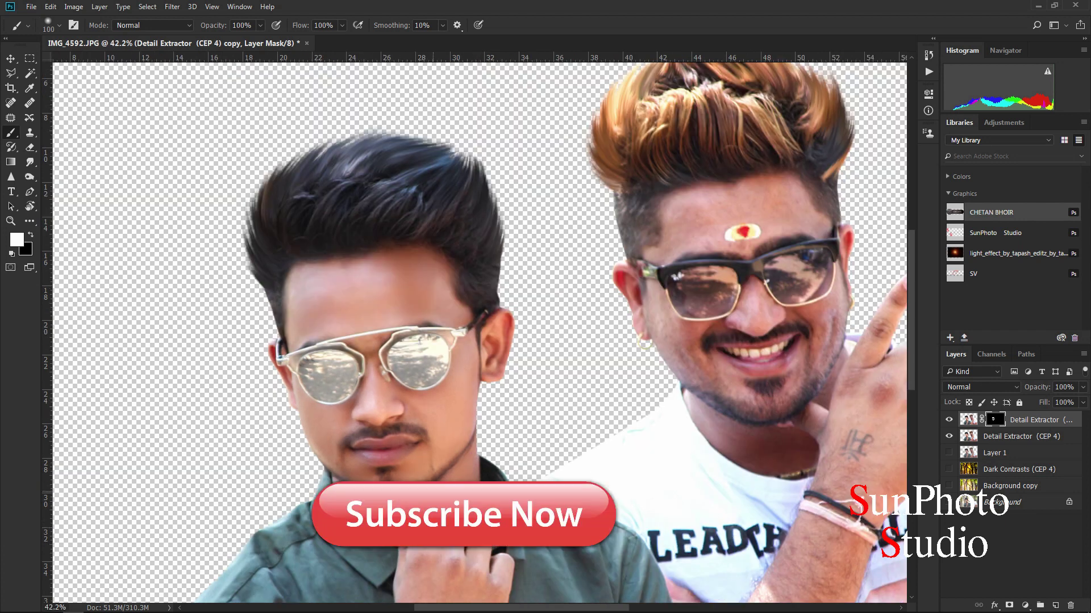
pyautogui.scroll(-1, 668, 239)
pyautogui.press(']')
pyautogui.press(']')
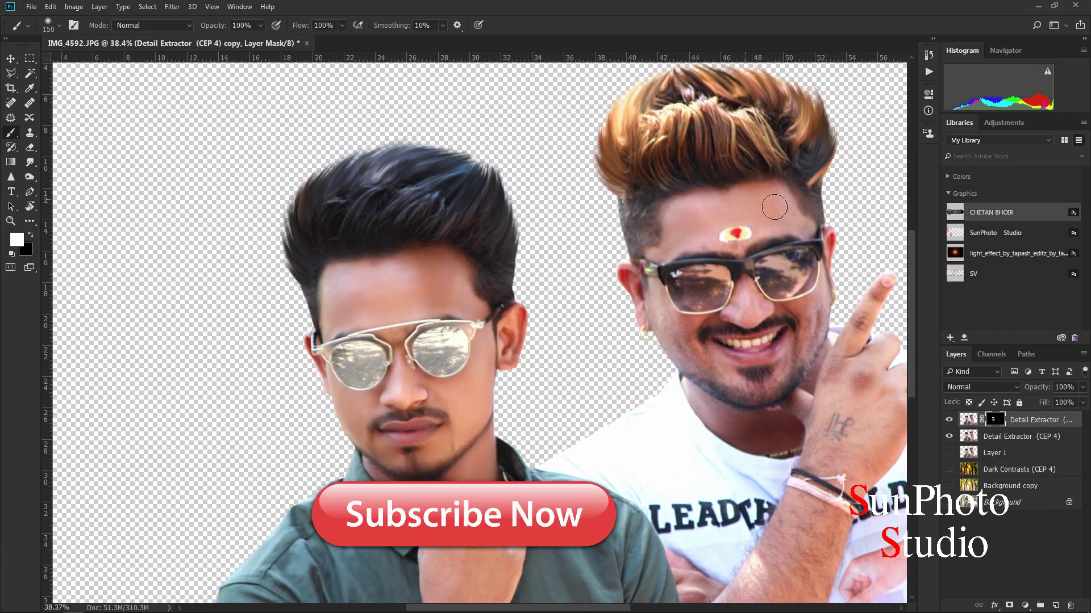
pyautogui.press('[')
pyautogui.press('[')
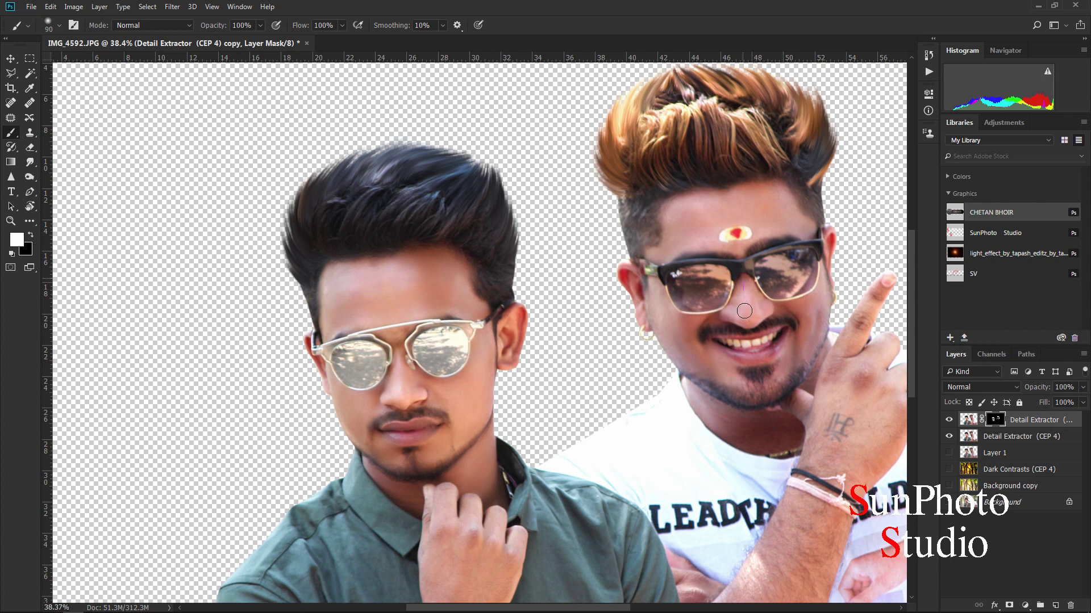
# Enlarge the brush and paint white on the mask over the men's hands and arms.
pyautogui.scroll(-2, 729, 289)
pyautogui.scroll(-3, 635, 329)
pyautogui.scroll(3, 616, 403)
pyautogui.press(']')
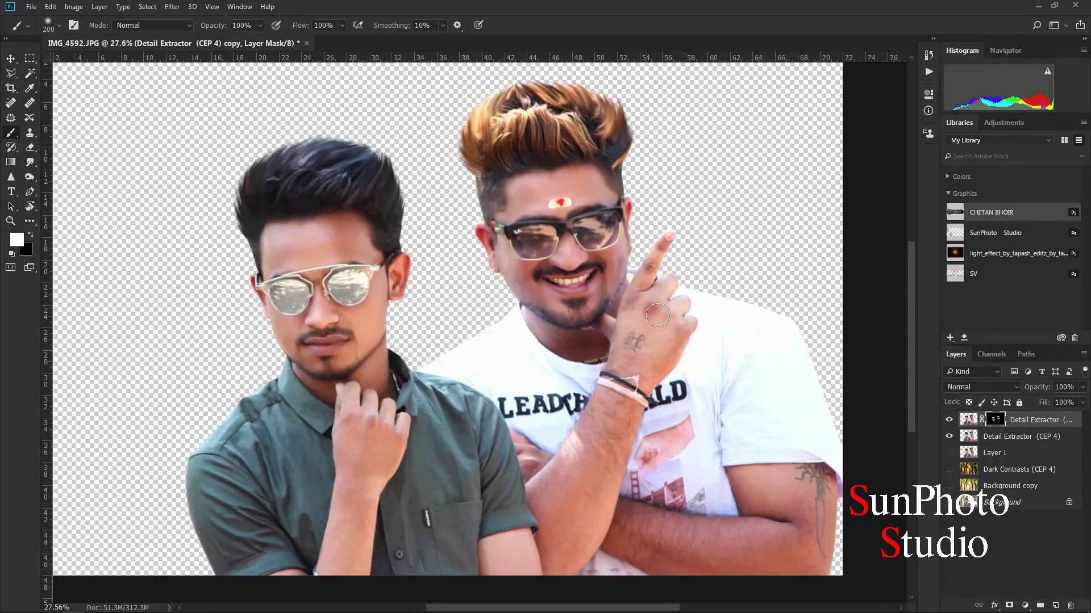
pyautogui.scroll(-1, 383, 498)
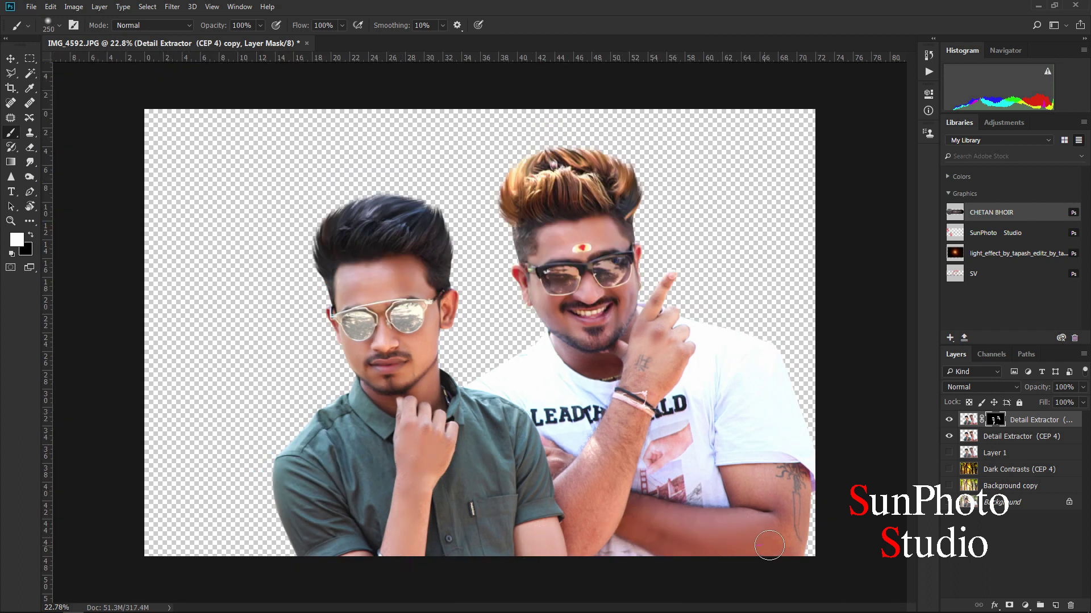
pyautogui.scroll(5, 573, 335)
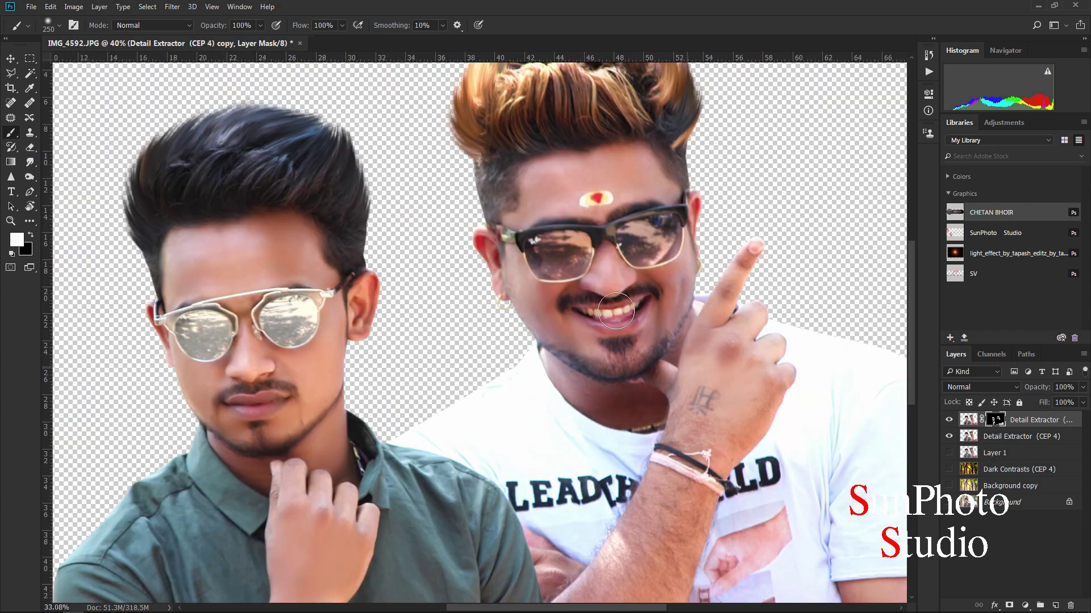
# Merge the masked copy down into the Detail Extractor layer and duplicate the merged layer.
pyautogui.scroll(-6, 602, 341)
pyautogui.rightClick(1016, 425)
pyautogui.click(909, 440)
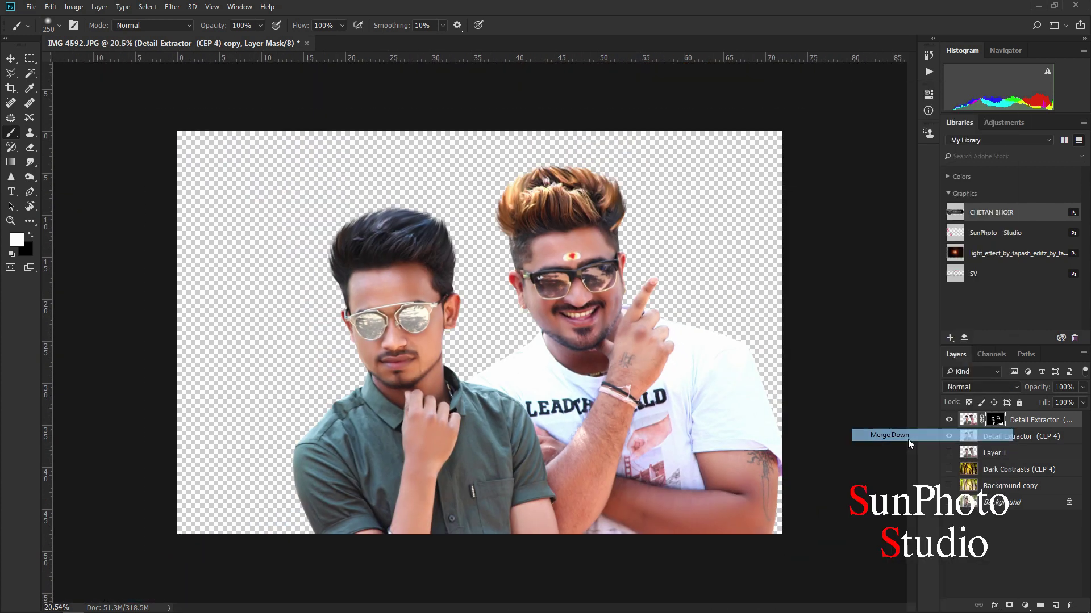
pyautogui.rightClick(991, 421)
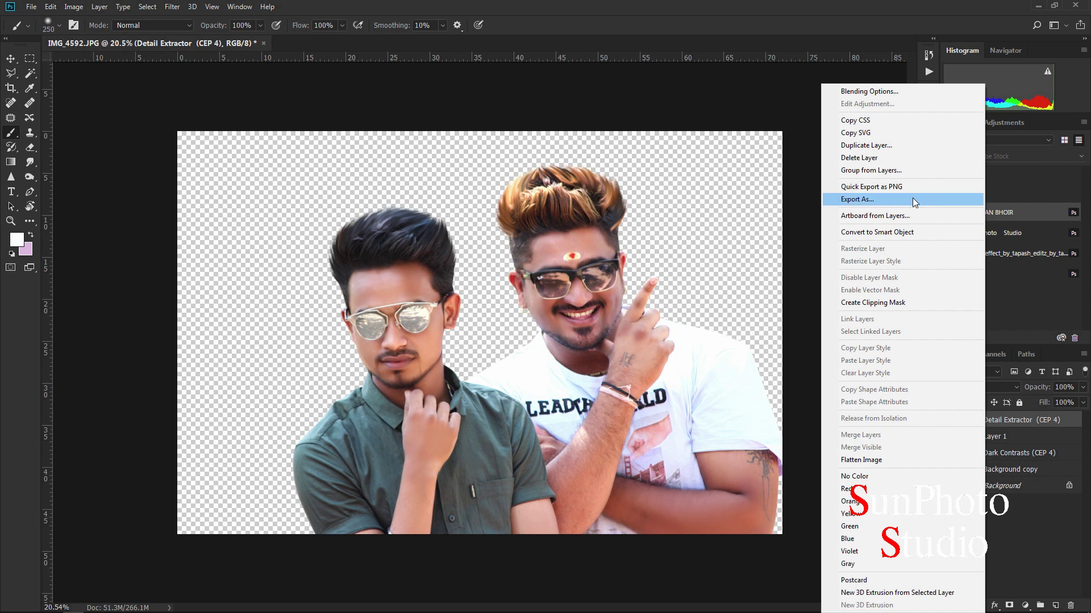
pyautogui.click(863, 146)
pyautogui.click(643, 183)
# Apply the Camera Raw Filter to the copy with Clarity +93, Vibrance +78, and raised Blacks, Shadows and Contrast.
pyautogui.click(173, 6)
pyautogui.click(199, 70)
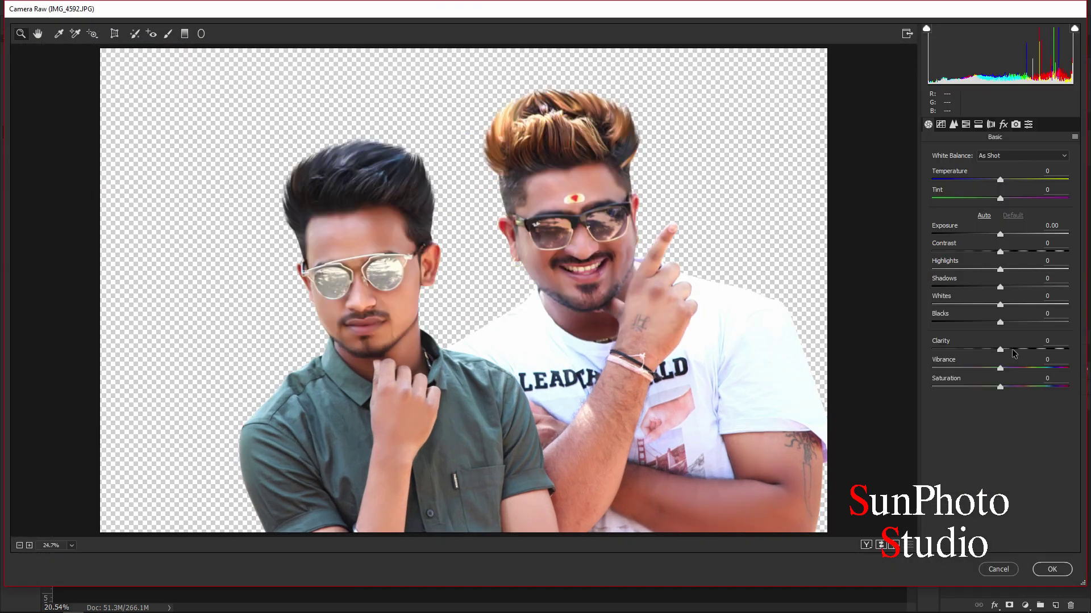
pyautogui.moveTo(1000, 369); pyautogui.dragTo(1063, 352)
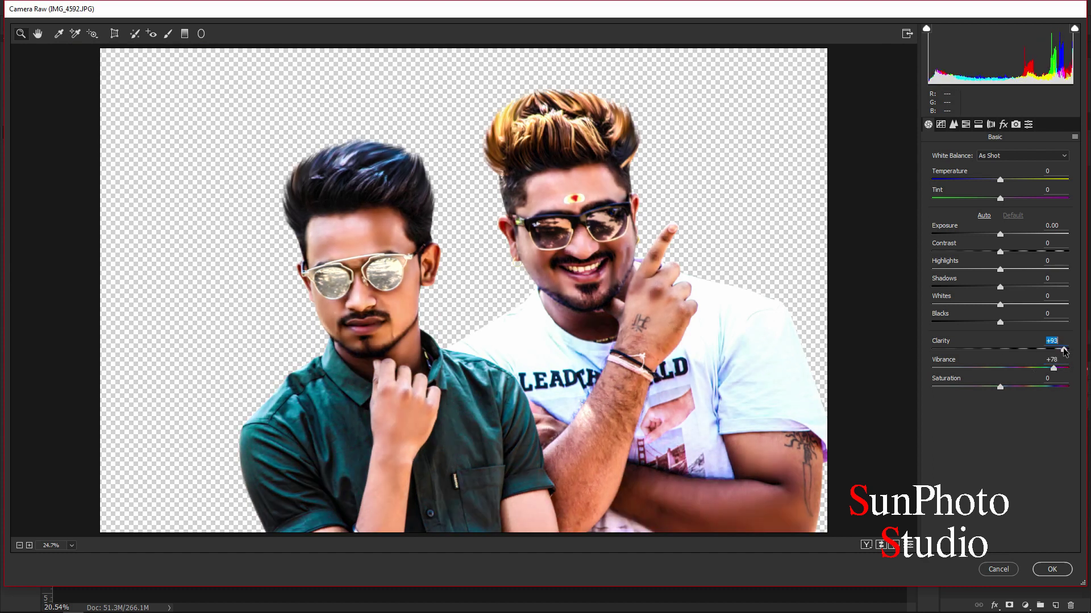
pyautogui.moveTo(1011, 326)
pyautogui.mouseDown()
pyautogui.moveTo(1025, 326)
pyautogui.moveTo(995, 325)
pyautogui.moveTo(1022, 325)
pyautogui.mouseUp()
pyautogui.moveTo(1001, 288); pyautogui.dragTo(1029, 293)
pyautogui.moveTo(1009, 251); pyautogui.dragTo(1021, 257)
pyautogui.click(1050, 569)
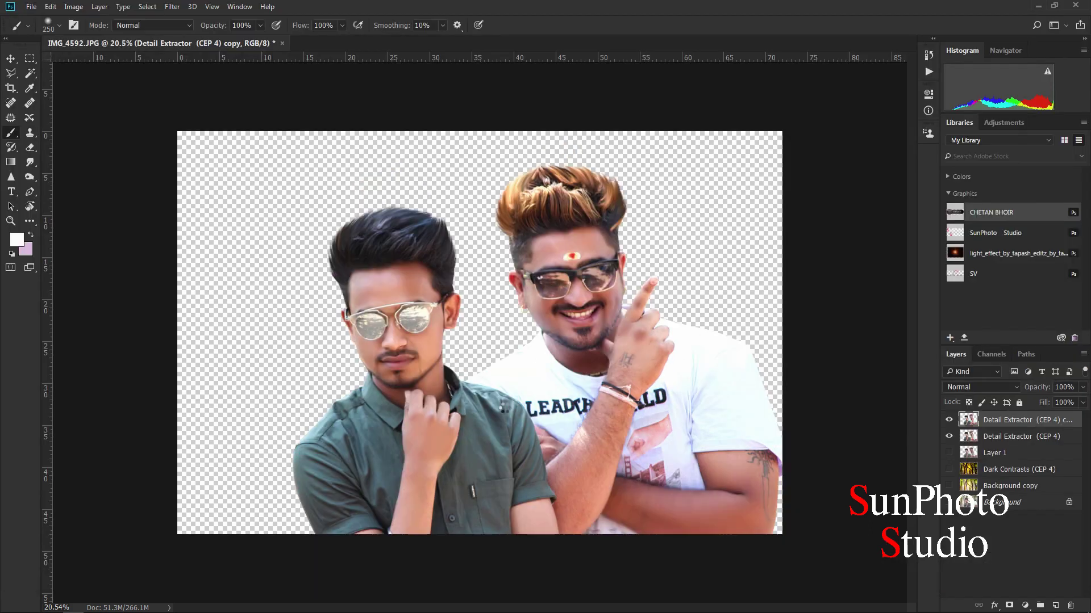
# Erase the filtered copy over the face and hand of the man in the green shirt with the Eraser tool.
pyautogui.click(30, 147)
pyautogui.scroll(3, 380, 291)
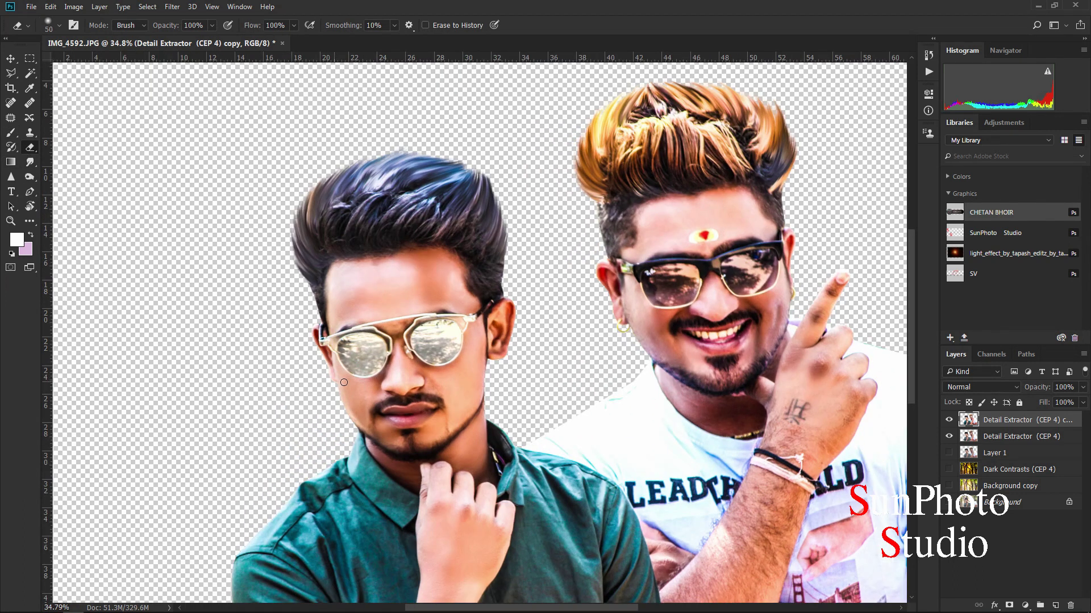
pyautogui.press(']')
pyautogui.press(']')
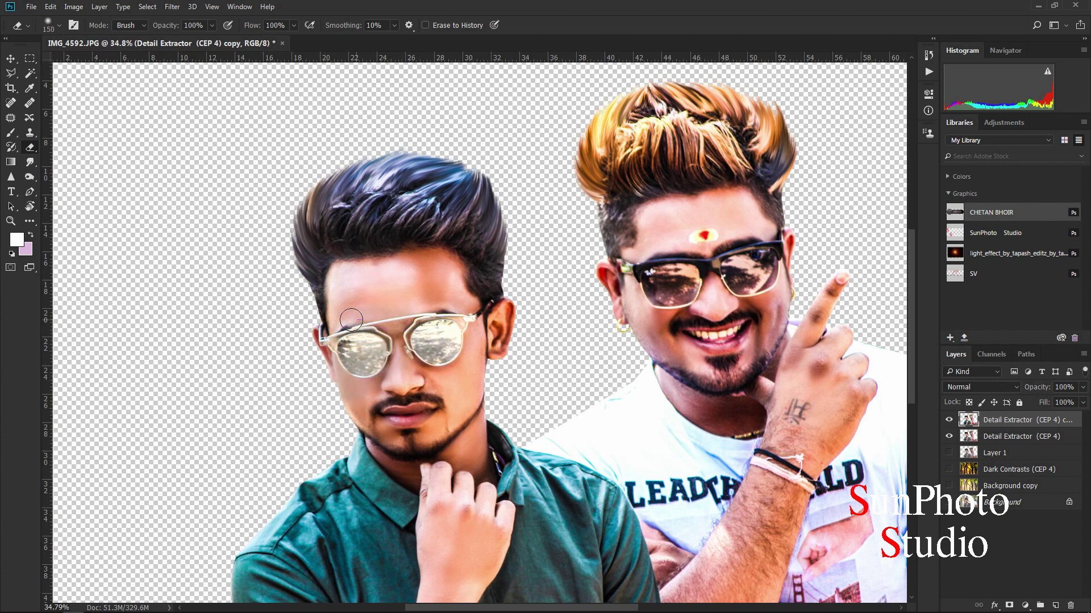
pyautogui.press(']')
pyautogui.press(']')
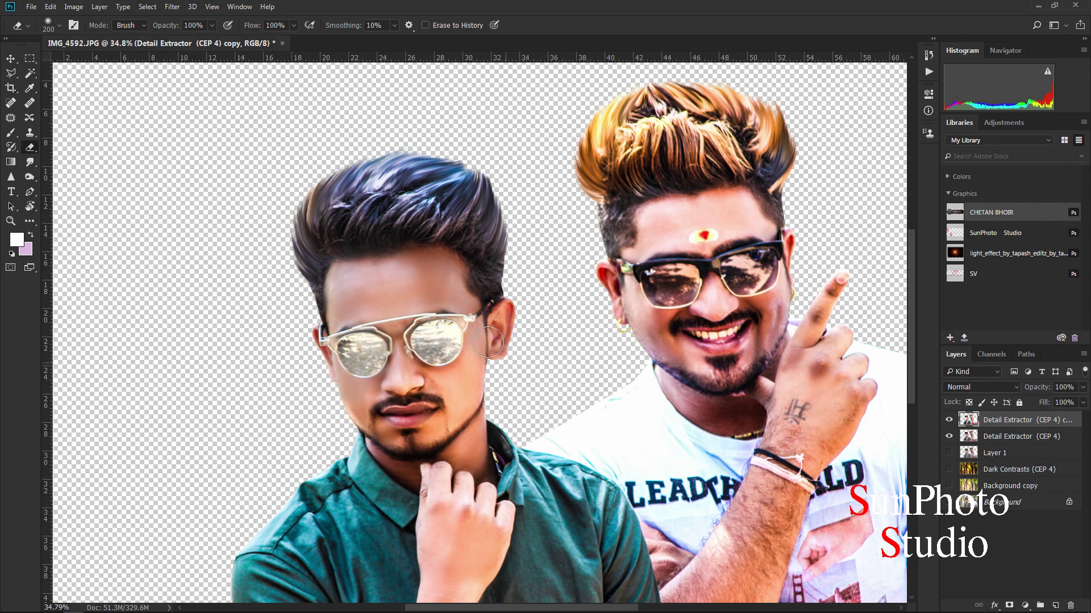
pyautogui.moveTo(471, 372)
pyautogui.mouseDown()
pyautogui.moveTo(405, 371)
pyautogui.moveTo(342, 406)
pyautogui.moveTo(444, 406)
pyautogui.moveTo(380, 413)
pyautogui.moveTo(417, 477)
pyautogui.moveTo(460, 433)
pyautogui.moveTo(454, 479)
pyautogui.moveTo(482, 406)
pyautogui.moveTo(432, 477)
pyautogui.moveTo(447, 504)
pyautogui.moveTo(424, 445)
pyautogui.moveTo(433, 448)
pyautogui.moveTo(404, 500)
pyautogui.moveTo(401, 563)
pyautogui.moveTo(405, 516)
pyautogui.mouseUp()
# Erase the filtered copy over the face, hand and arms of the man in the white T-shirt, and merge it down.
pyautogui.scroll(-2, 449, 505)
pyautogui.press(']')
pyautogui.press('[')
pyautogui.press(']')
pyautogui.press(']')
pyautogui.moveTo(619, 503)
pyautogui.mouseDown()
pyautogui.moveTo(582, 495)
pyautogui.moveTo(627, 455)
pyautogui.moveTo(653, 386)
pyautogui.moveTo(652, 344)
pyautogui.moveTo(687, 350)
pyautogui.moveTo(661, 370)
pyautogui.moveTo(648, 333)
pyautogui.moveTo(685, 259)
pyautogui.moveTo(640, 305)
pyautogui.moveTo(640, 326)
pyautogui.moveTo(595, 330)
pyautogui.moveTo(526, 254)
pyautogui.moveTo(631, 288)
pyautogui.mouseUp()
pyautogui.press('[')
pyautogui.press(']')
pyautogui.press(']')
pyautogui.press('[')
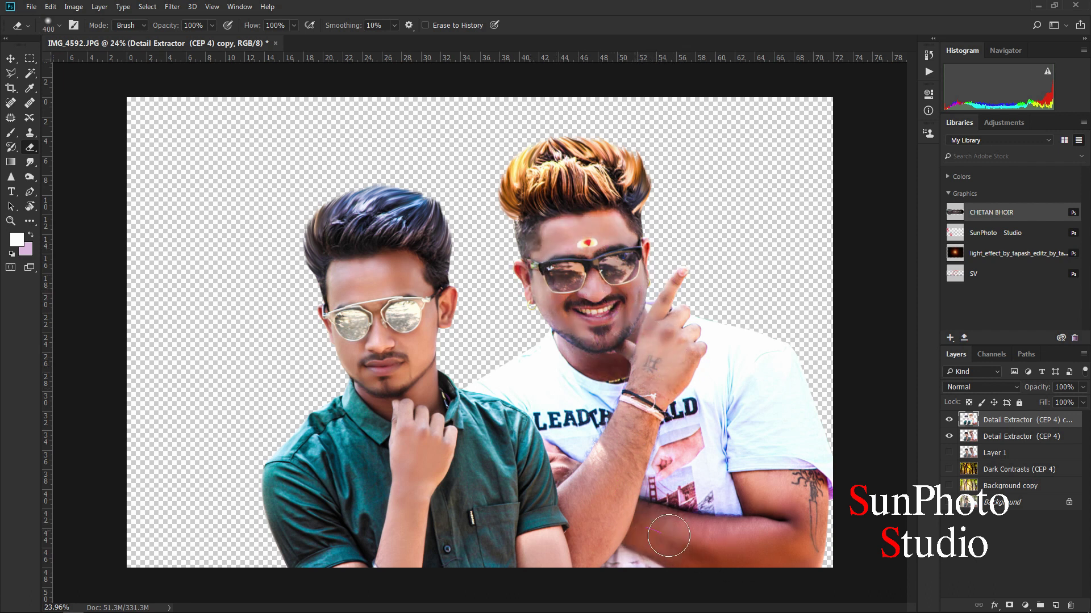
pyautogui.rightClick(1017, 422)
pyautogui.click(957, 435)
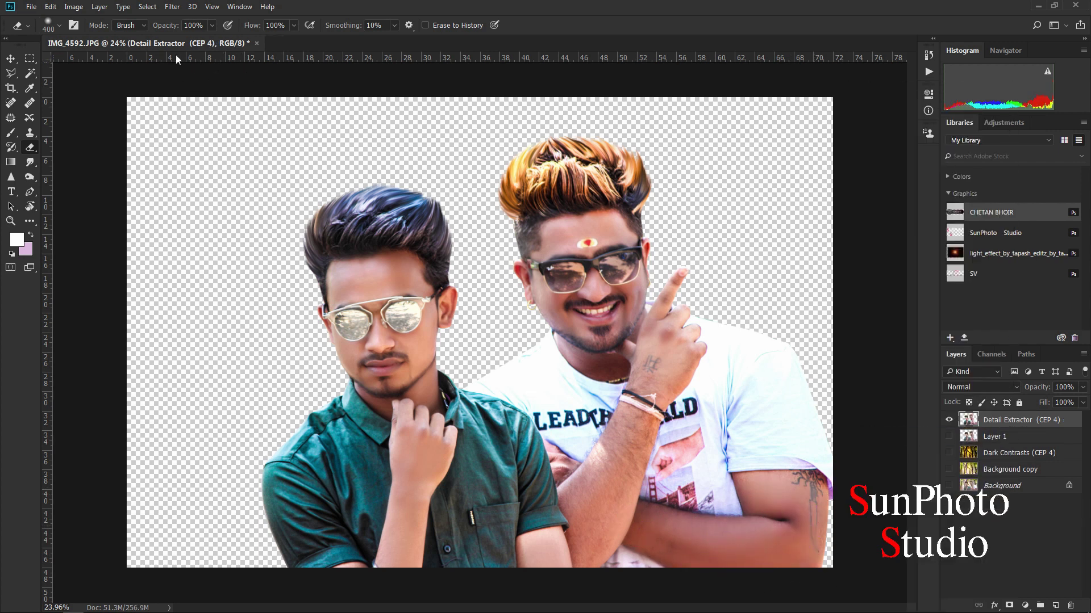
# Open the Camera Raw Filter on the cutout layer and set Clarity +26, Vibrance +31 and Blacks +37.
pyautogui.click(171, 7)
pyautogui.click(196, 72)
pyautogui.moveTo(1001, 350); pyautogui.dragTo(1020, 370)
pyautogui.moveTo(1000, 322); pyautogui.dragTo(1036, 329)
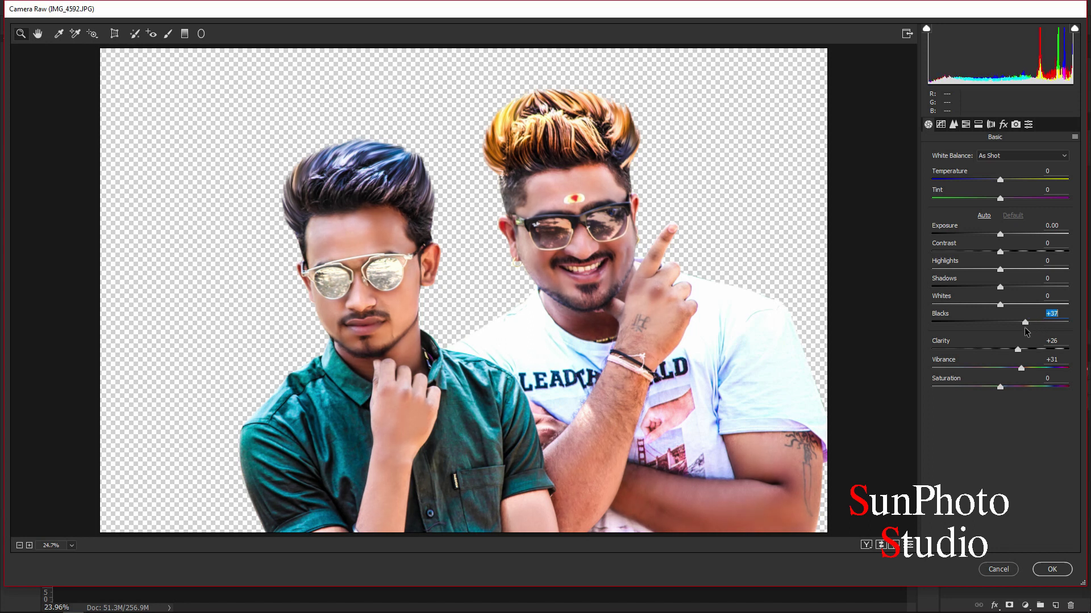
# Raise the Oranges luminance, shift the Tint slightly towards magenta, and apply the Camera Raw adjustments.
pyautogui.click(979, 123)
pyautogui.click(1014, 172)
pyautogui.moveTo(1000, 231); pyautogui.dragTo(1019, 216)
pyautogui.click(932, 167)
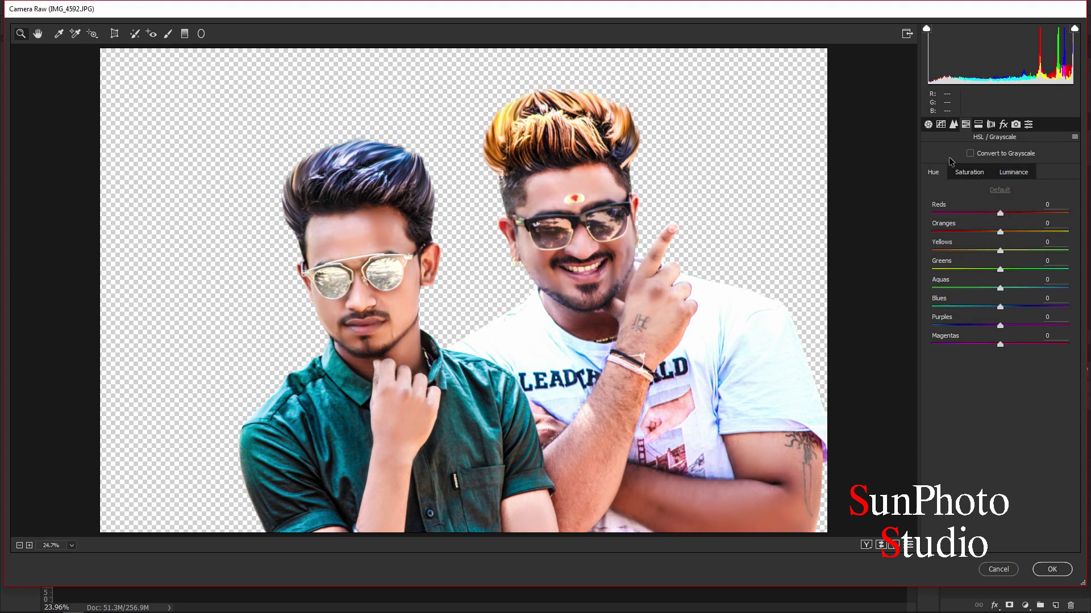
pyautogui.click(928, 124)
pyautogui.click(1004, 179)
pyautogui.moveTo(1002, 198); pyautogui.dragTo(1007, 199)
pyautogui.click(1067, 568)
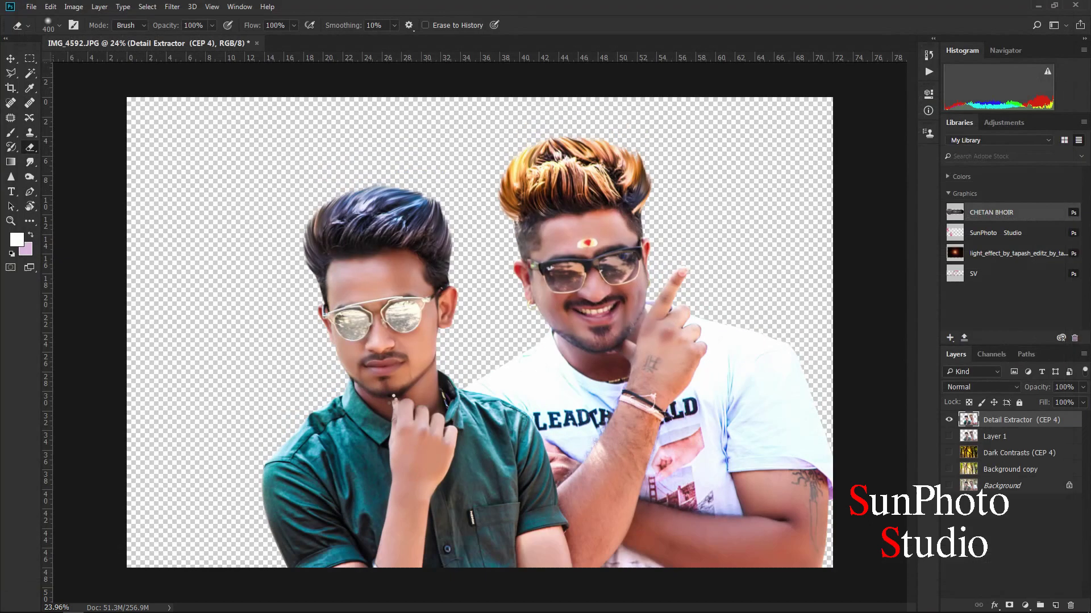
# Load the cutout's outline as a selection and darken the hair of the man in the green shirt with the Burn tool.
pyautogui.hotkey('ctrl', '0')
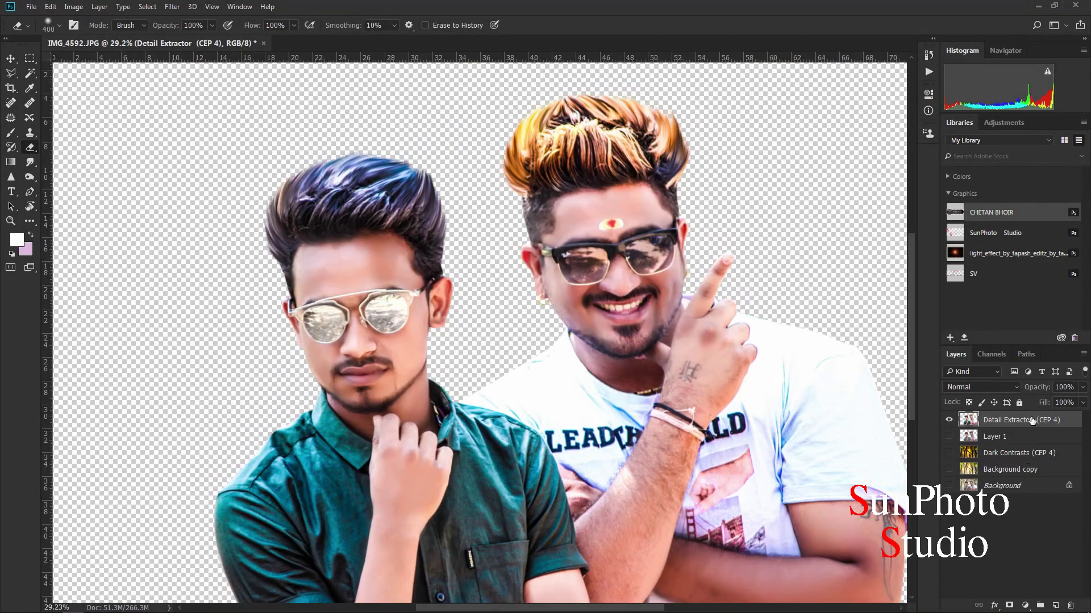
pyautogui.rightClick(1013, 413)
pyautogui.click(740, 198)
pyautogui.click(147, 6)
pyautogui.click(174, 227)
pyautogui.press('Return')
pyautogui.press('o')
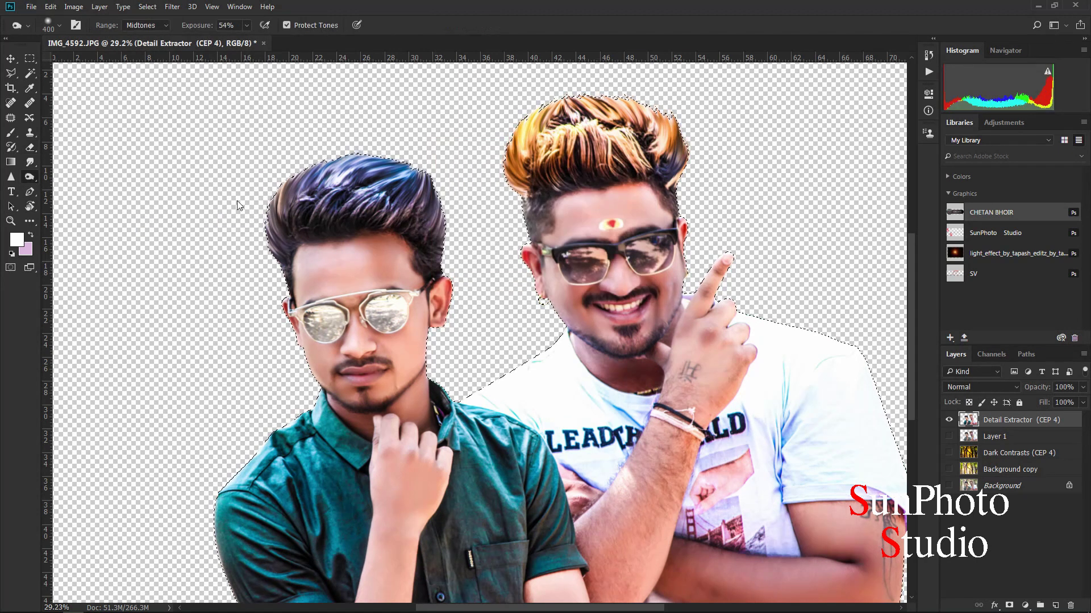
pyautogui.moveTo(331, 191)
pyautogui.mouseDown()
pyautogui.moveTo(318, 171)
pyautogui.moveTo(415, 187)
pyautogui.mouseUp()
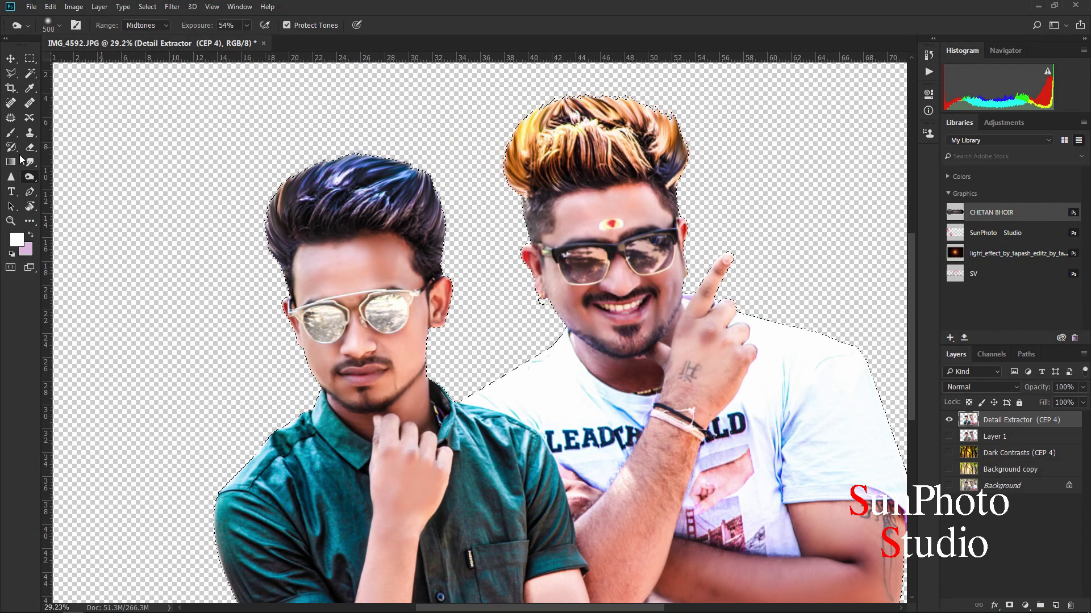
# Shade the hair of both men with a soft black brush at 5% opacity.
pyautogui.click(10, 132)
pyautogui.press('d')
pyautogui.click(243, 25)
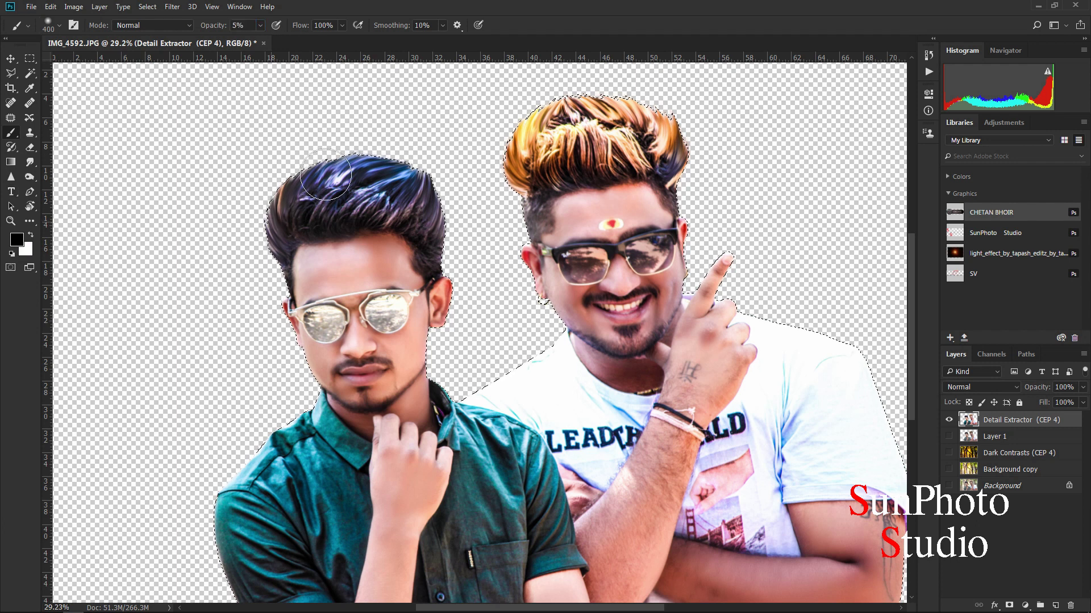
pyautogui.press(']')
pyautogui.press(']')
pyautogui.moveTo(681, 128); pyautogui.dragTo(672, 141)
pyautogui.press('[')
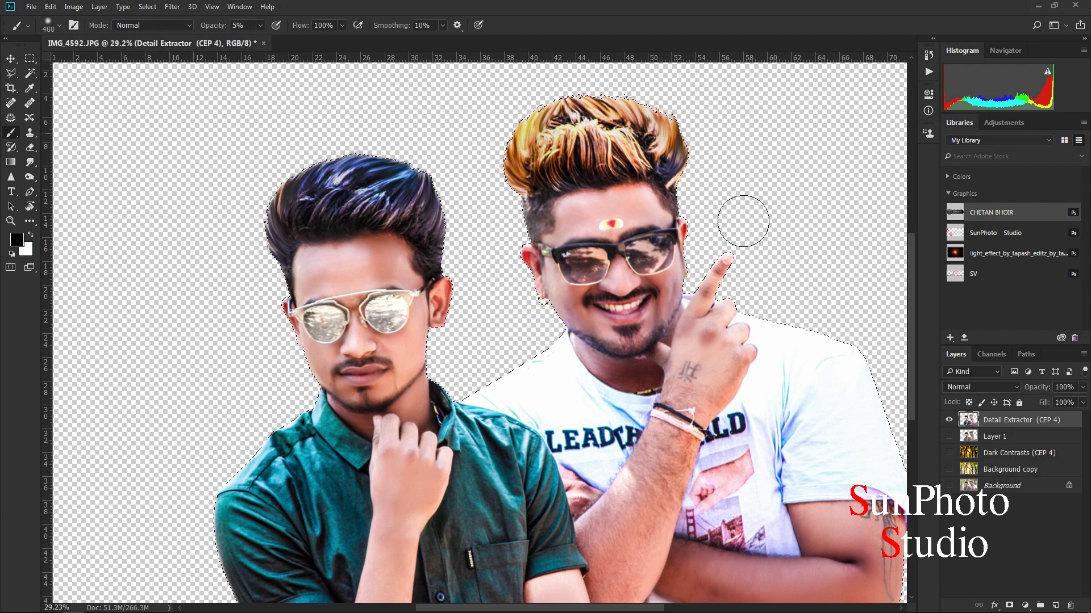
pyautogui.press('[')
# Set the foreground colour to pale pink f3d1d4 and brush it over the forehead of the man in the green shirt.
pyautogui.scroll(-3, 449, 240)
pyautogui.scroll(3, 409, 355)
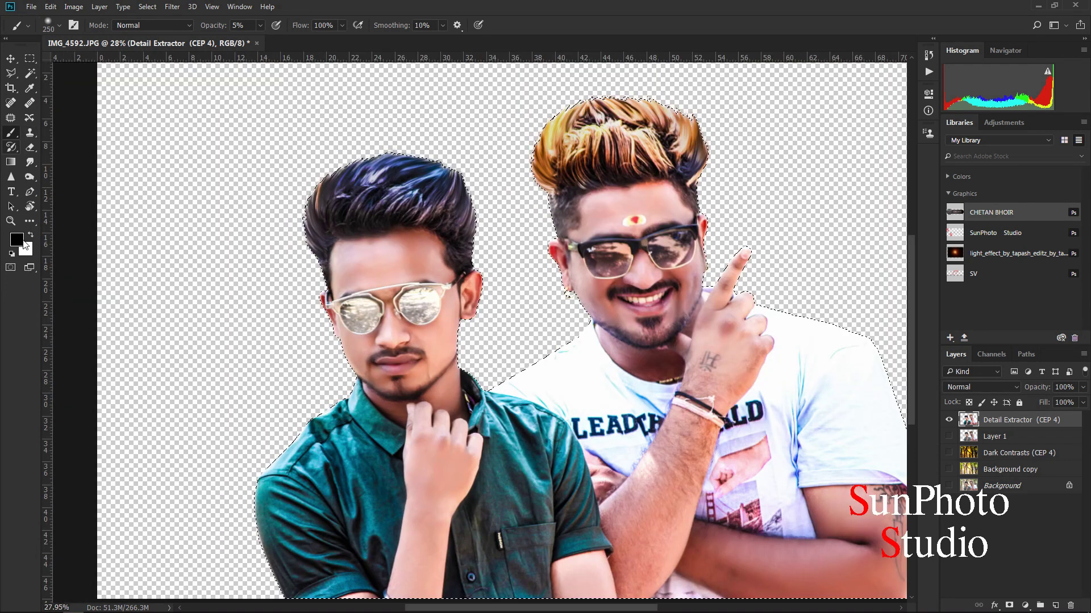
pyautogui.click(25, 246)
pyautogui.click(398, 249)
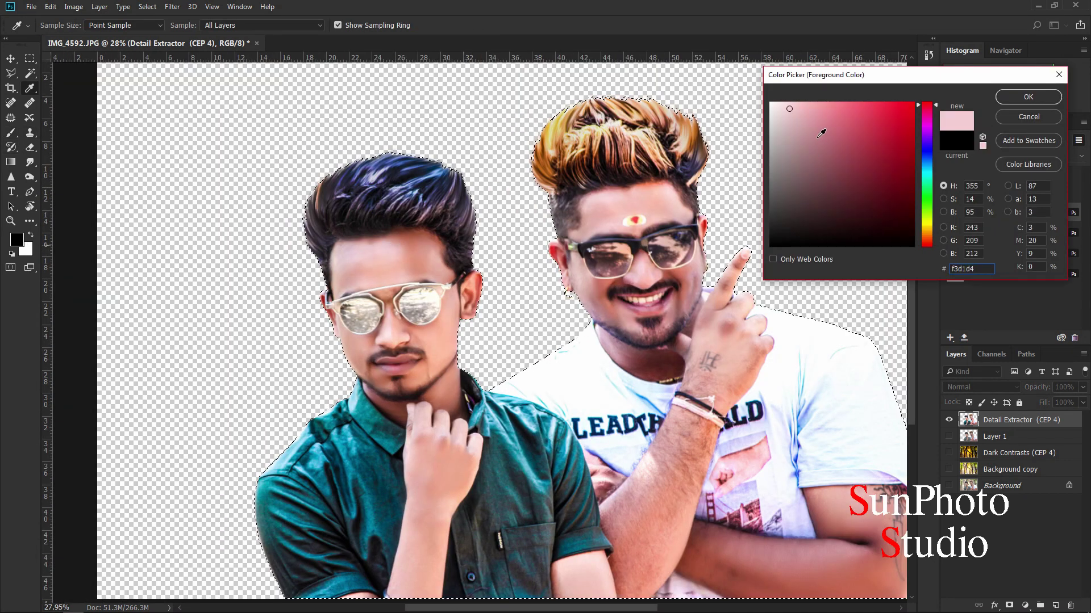
pyautogui.click(1027, 100)
pyautogui.scroll(2, 353, 273)
pyautogui.moveTo(366, 259); pyautogui.dragTo(350, 258)
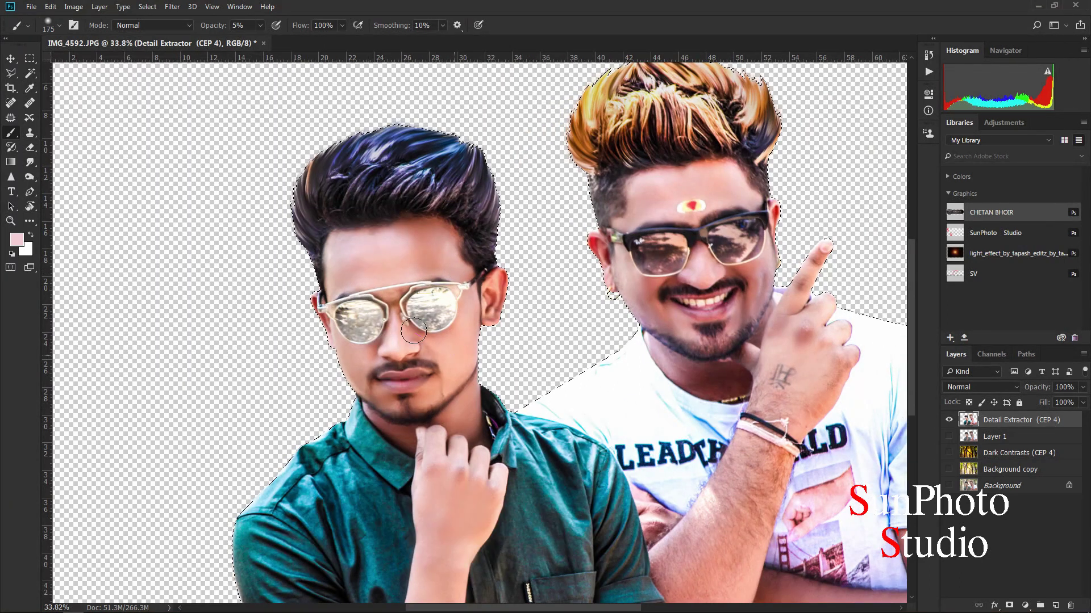
# Brush pale pink highlights over the cheeks, forehead and neck of the man in the white T-shirt, adjusting the brush size.
pyautogui.press('[')
pyautogui.press('[')
pyautogui.press('[')
pyautogui.moveTo(647, 315)
pyautogui.mouseDown()
pyautogui.moveTo(591, 238)
pyautogui.moveTo(685, 332)
pyautogui.moveTo(745, 324)
pyautogui.mouseUp()
pyautogui.press(']')
pyautogui.press(']')
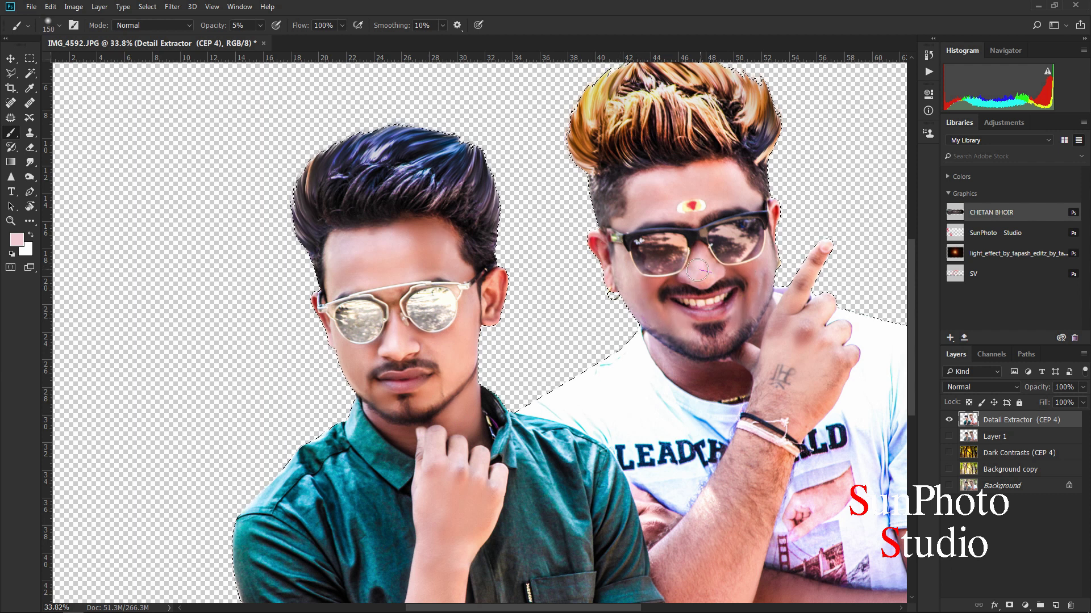
pyautogui.moveTo(659, 196); pyautogui.dragTo(719, 188)
pyautogui.press(']')
pyautogui.moveTo(739, 363)
pyautogui.mouseDown()
pyautogui.moveTo(706, 381)
pyautogui.moveTo(743, 385)
pyautogui.mouseUp()
# Brush the pale pink over the tattooed arm with a larger brush and clear the selection.
pyautogui.scroll(-2, 667, 363)
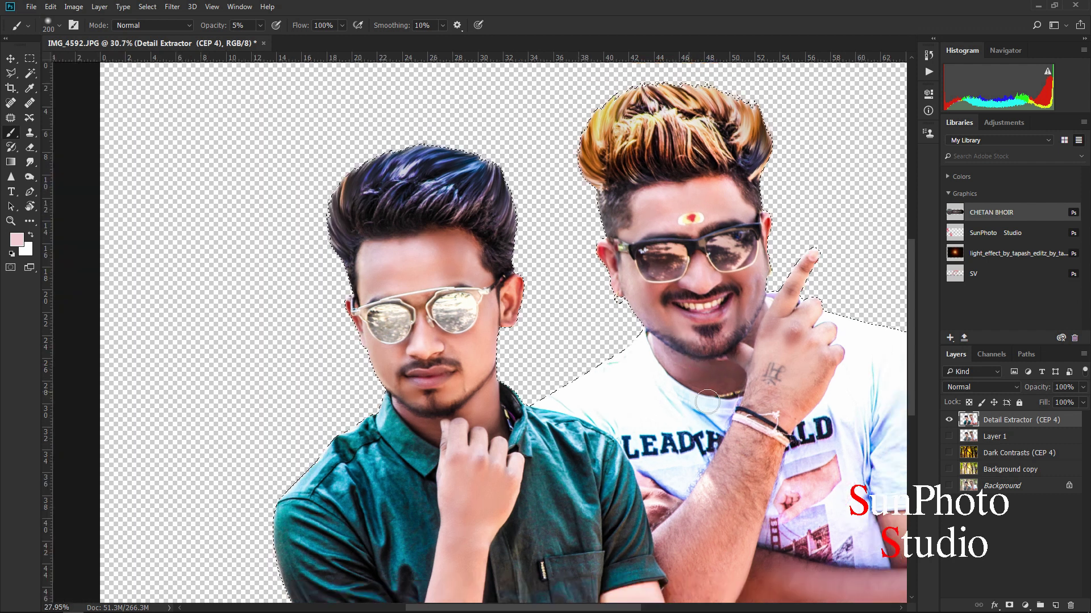
pyautogui.press(']')
pyautogui.press(']')
pyautogui.press(']')
pyautogui.press('[')
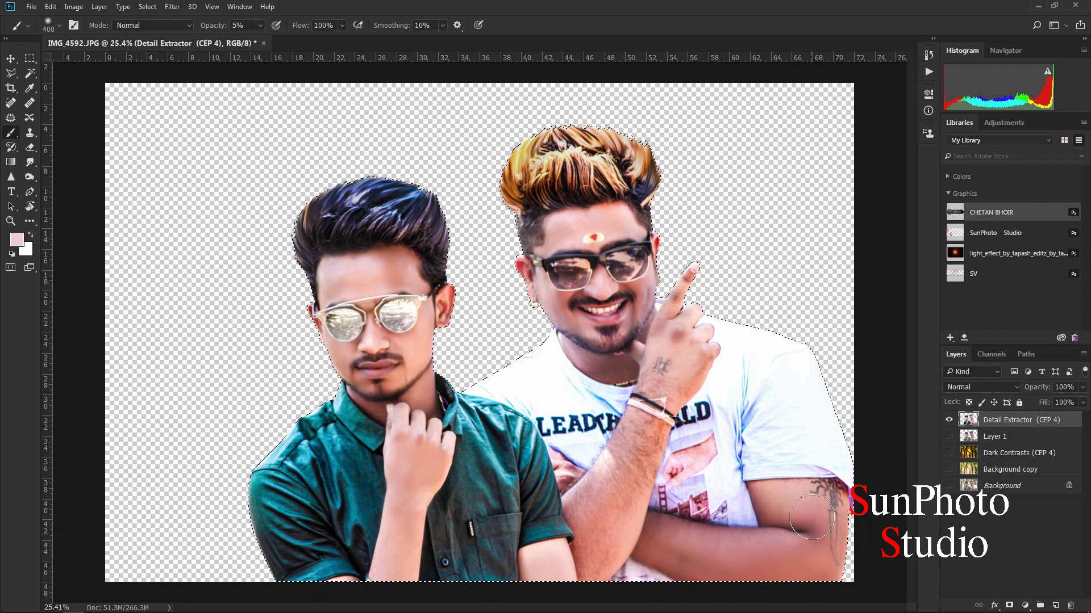
pyautogui.press(']')
pyautogui.scroll(-1, 739, 585)
pyautogui.click(147, 7)
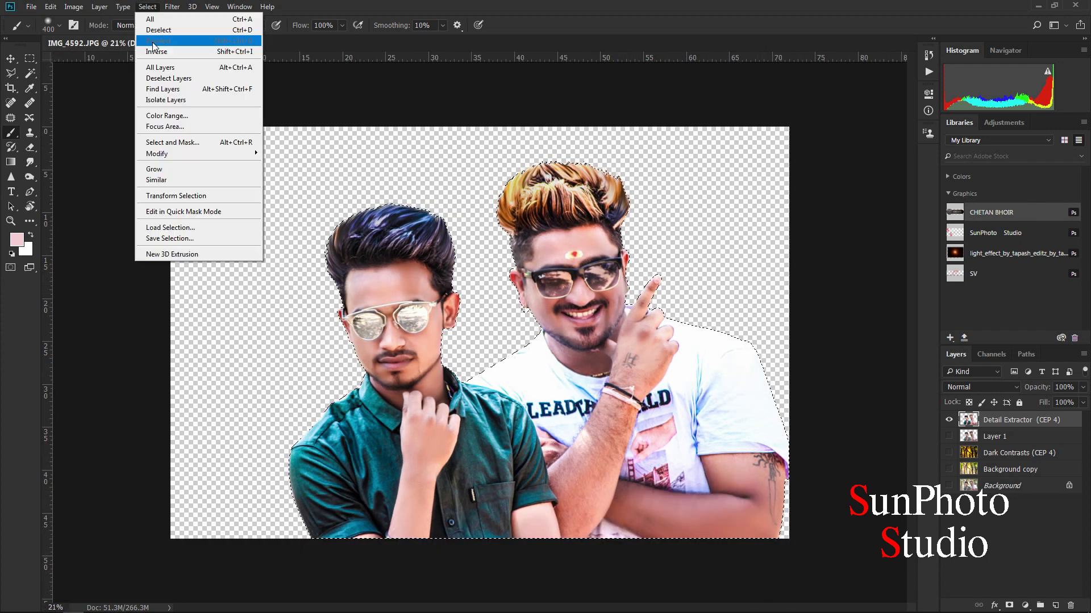
pyautogui.click(162, 30)
# Open Color Efex Pro 4 on the cutout layer and choose the Dynamic Skin Softener filter with Color Reach 53%.
pyautogui.scroll(2, 472, 239)
pyautogui.scroll(-2, 473, 239)
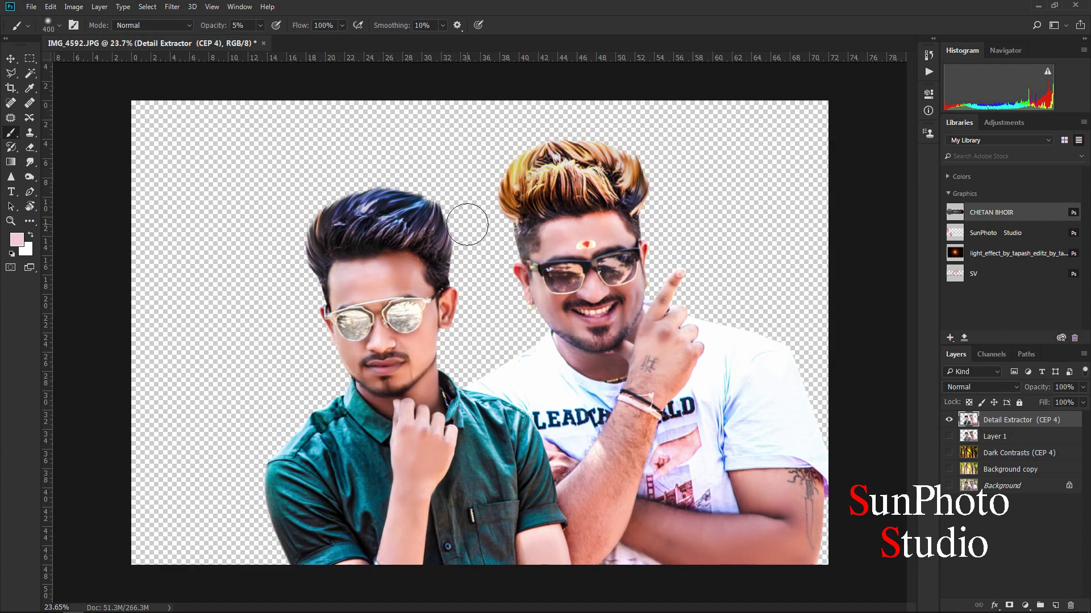
pyautogui.click(172, 7)
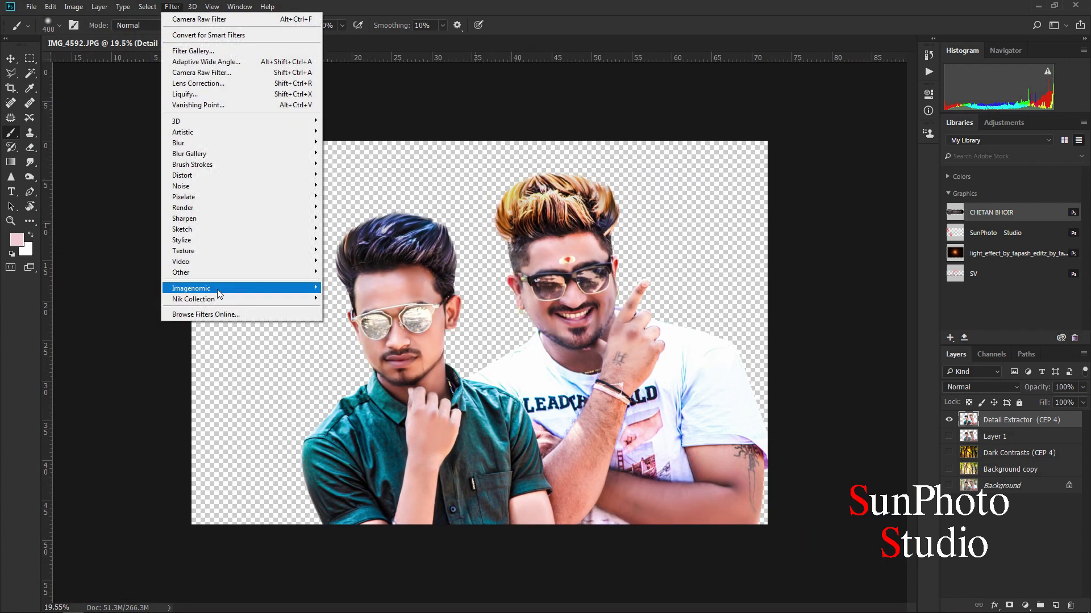
pyautogui.moveTo(245, 299)
pyautogui.click(341, 321)
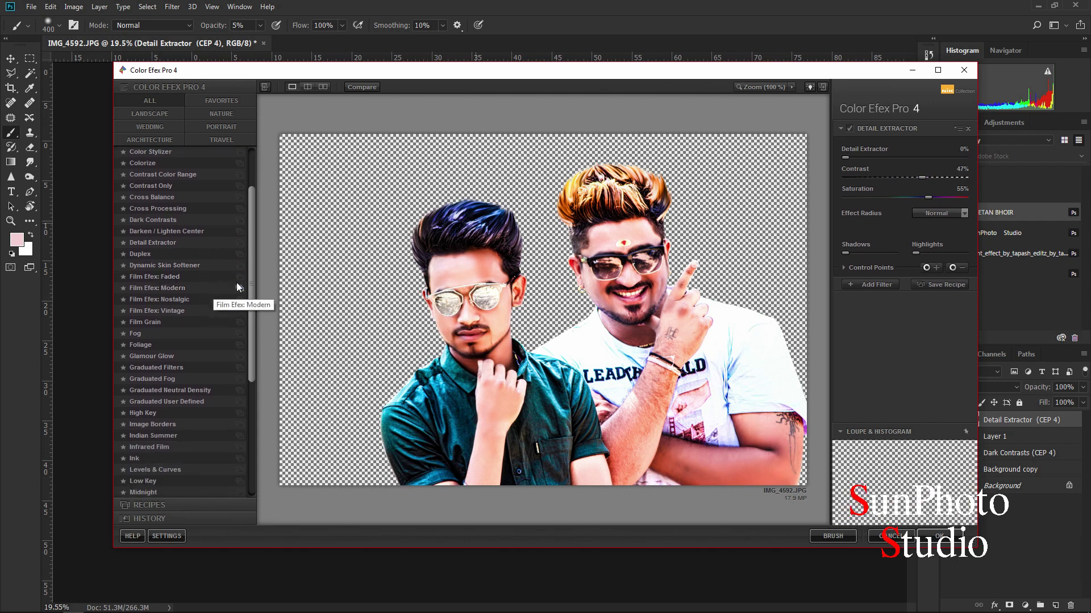
pyautogui.scroll(-2, 228, 282)
pyautogui.click(159, 265)
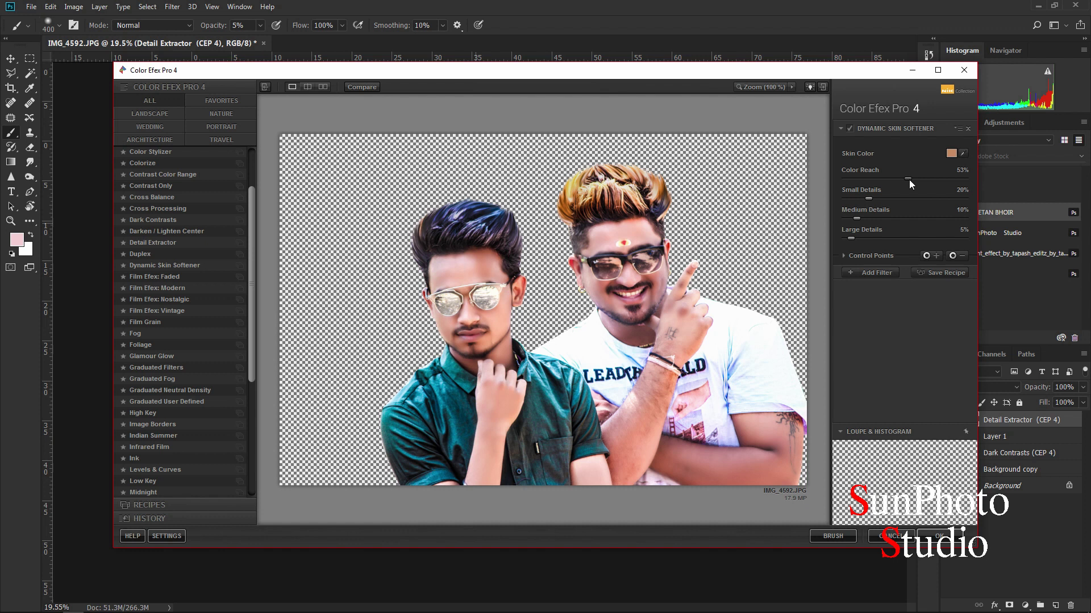
# Add the Indian Summer filter with Enhance Foliage 59% and apply the Color Efex Pro 4 filters.
pyautogui.click(849, 272)
pyautogui.scroll(-4, 176, 238)
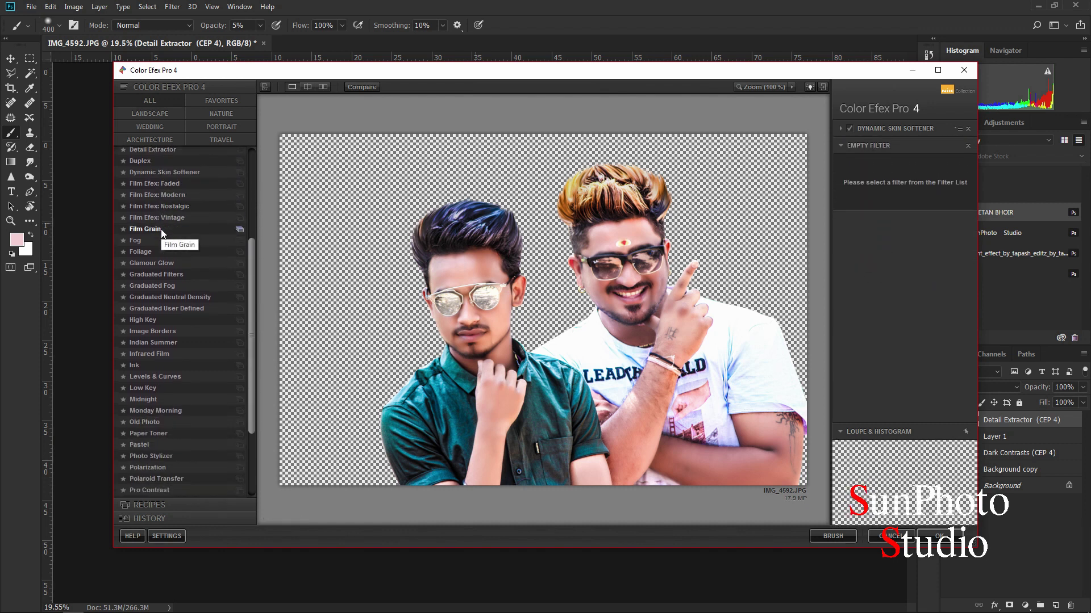
pyautogui.click(838, 127)
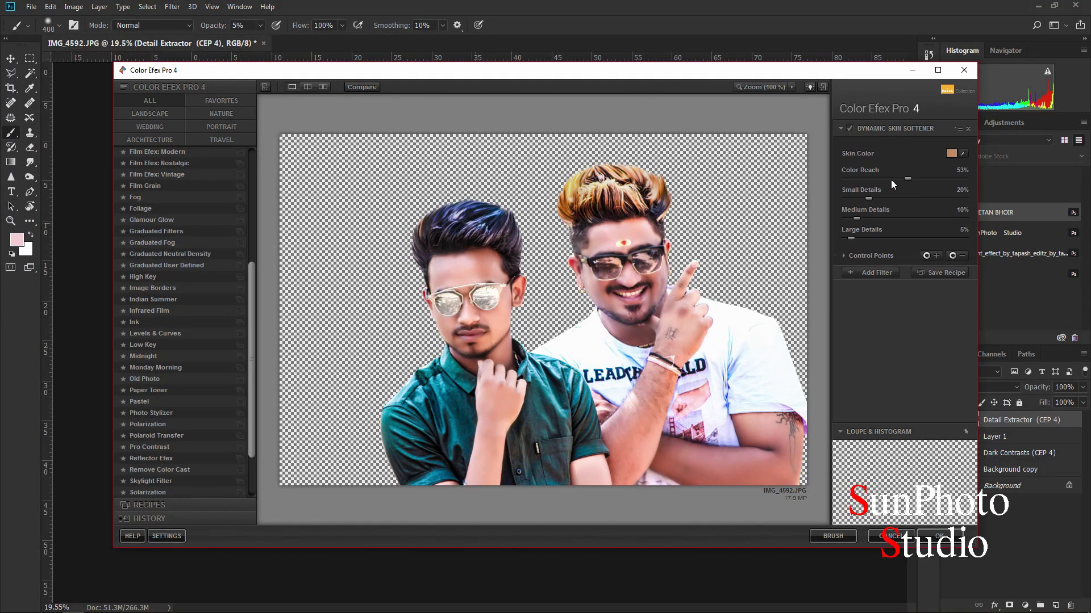
pyautogui.click(870, 272)
pyautogui.scroll(-2, 197, 297)
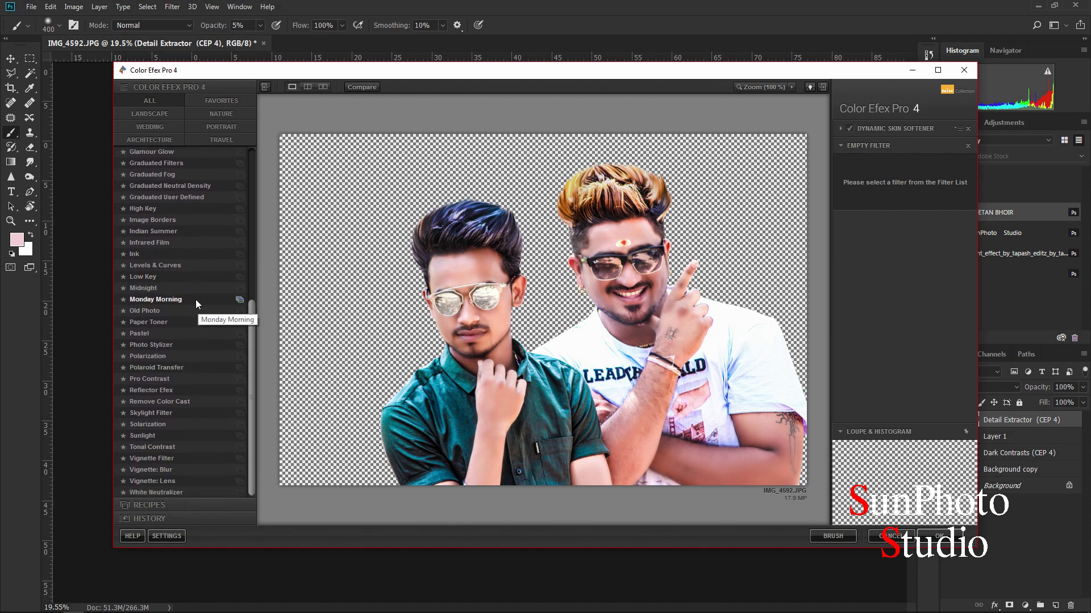
pyautogui.click(165, 233)
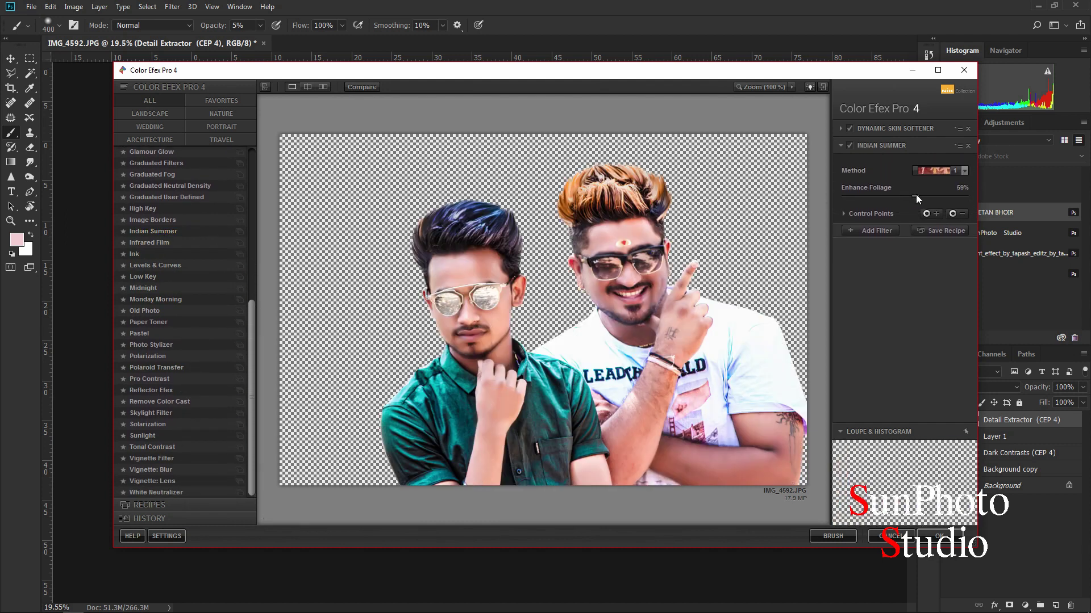
pyautogui.click(940, 537)
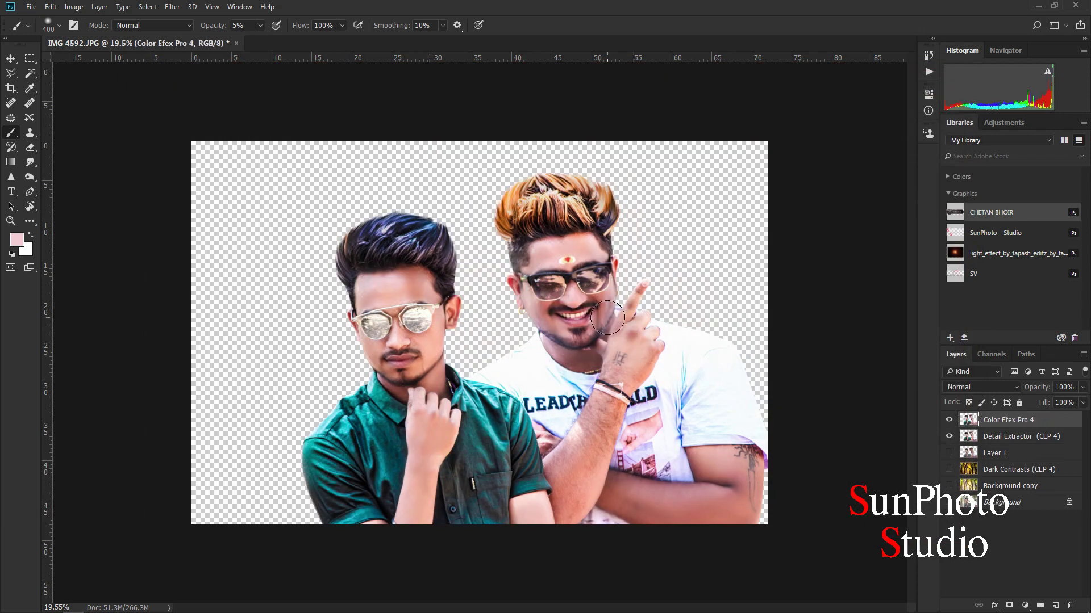
# Hide the Detail Extractor layer, and show and select the Dark Contrasts background layer.
pyautogui.click(949, 436)
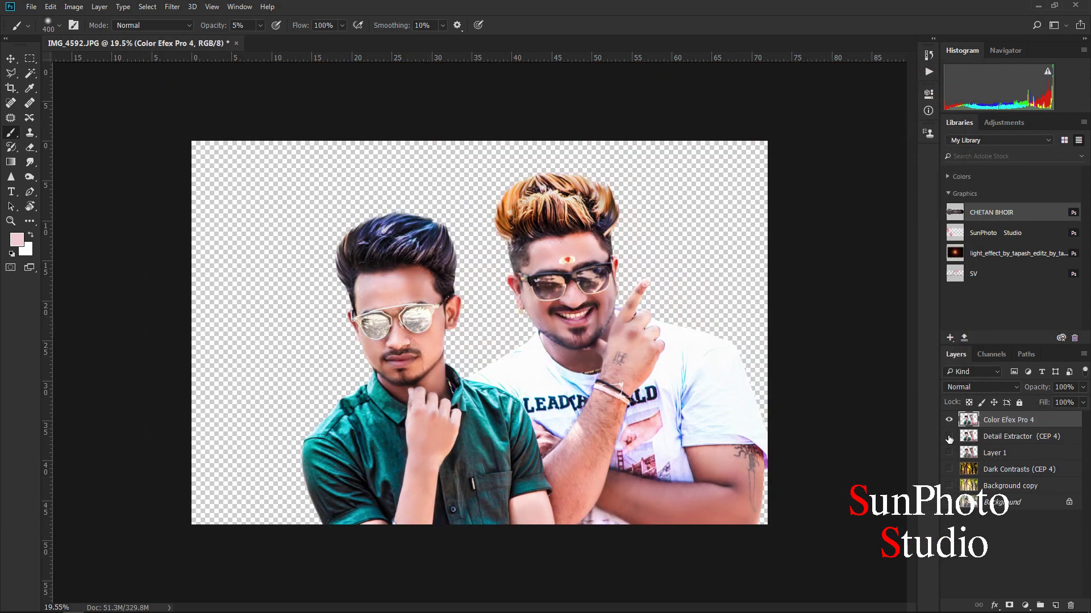
pyautogui.click(949, 469)
pyautogui.click(972, 470)
# Start a Tilt-Shift blur on the background, move its focus zone below the picture, and set the blur to 87 px.
pyautogui.click(172, 6)
pyautogui.moveTo(256, 153)
pyautogui.click(340, 177)
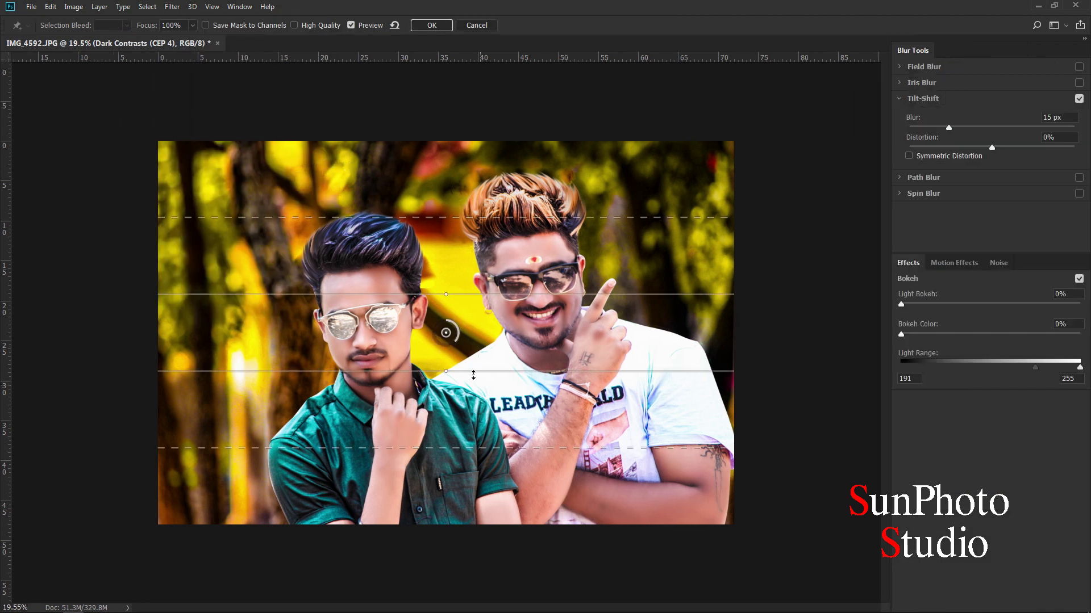
pyautogui.moveTo(446, 336); pyautogui.dragTo(446, 568)
pyautogui.moveTo(446, 500); pyautogui.dragTo(438, 552)
pyautogui.moveTo(949, 128); pyautogui.dragTo(991, 131)
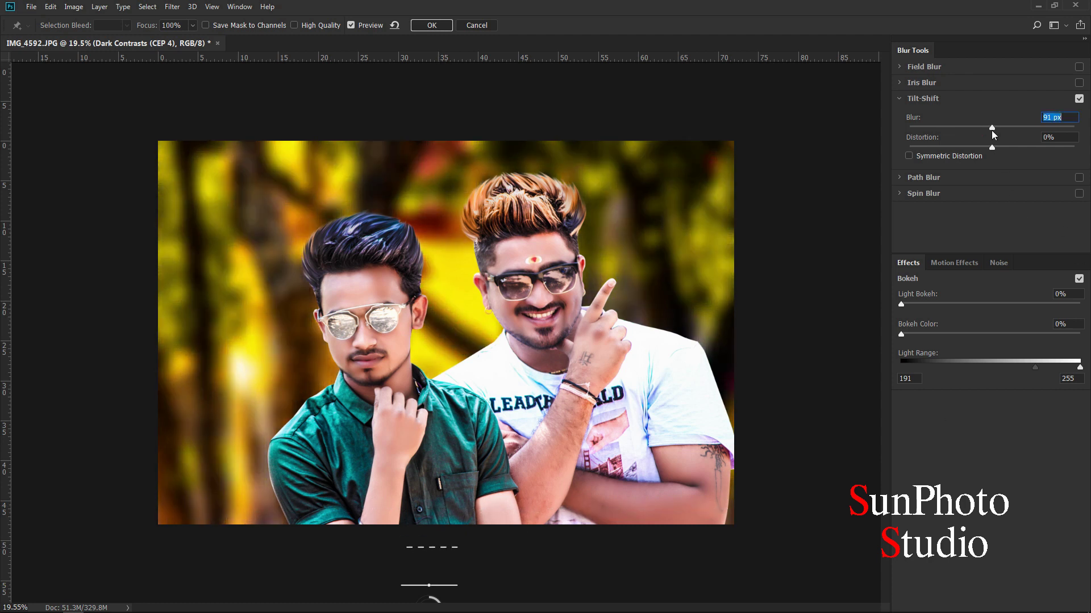
# Set the Light Bokeh to 50%, lower the Light Range, and apply the blur.
pyautogui.click(992, 304)
pyautogui.moveTo(1035, 368); pyautogui.dragTo(1009, 371)
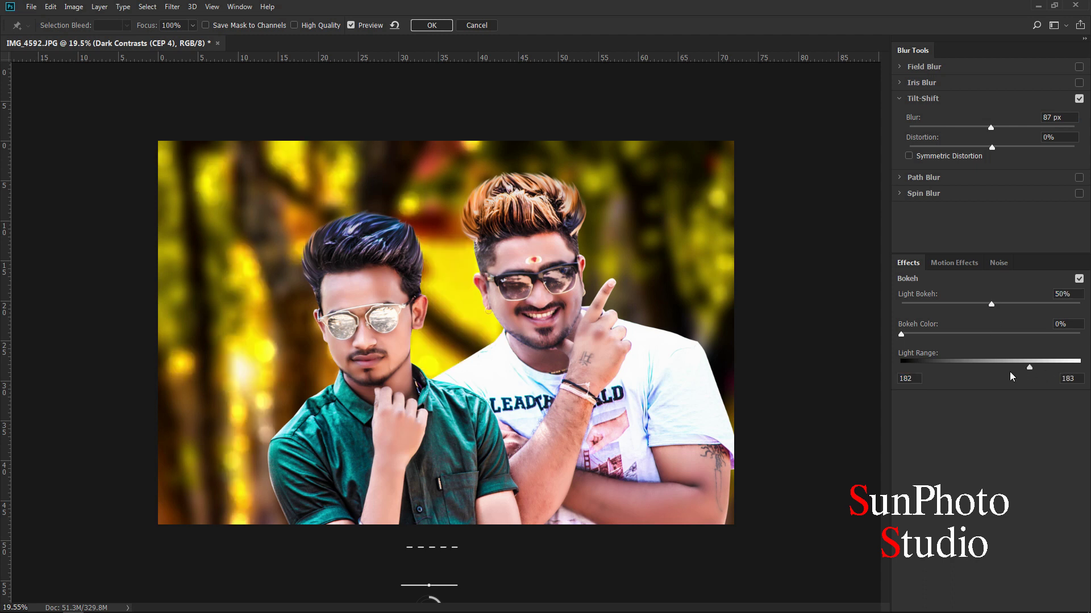
pyautogui.click(432, 25)
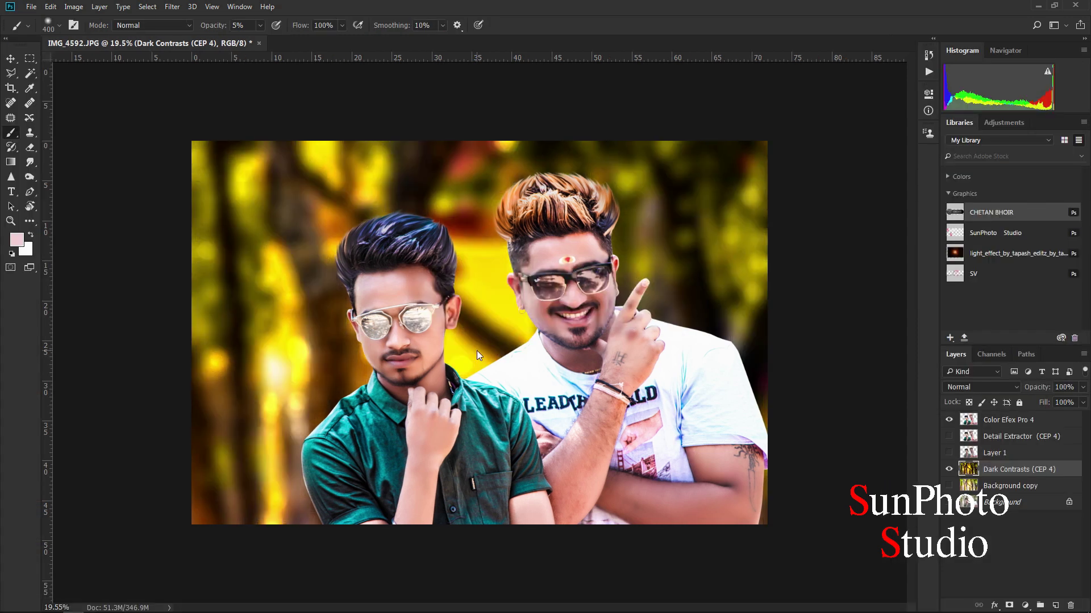
# Reduce the background's Saturation to -43 with Hue/Saturation.
pyautogui.click(73, 6)
pyautogui.moveTo(122, 32)
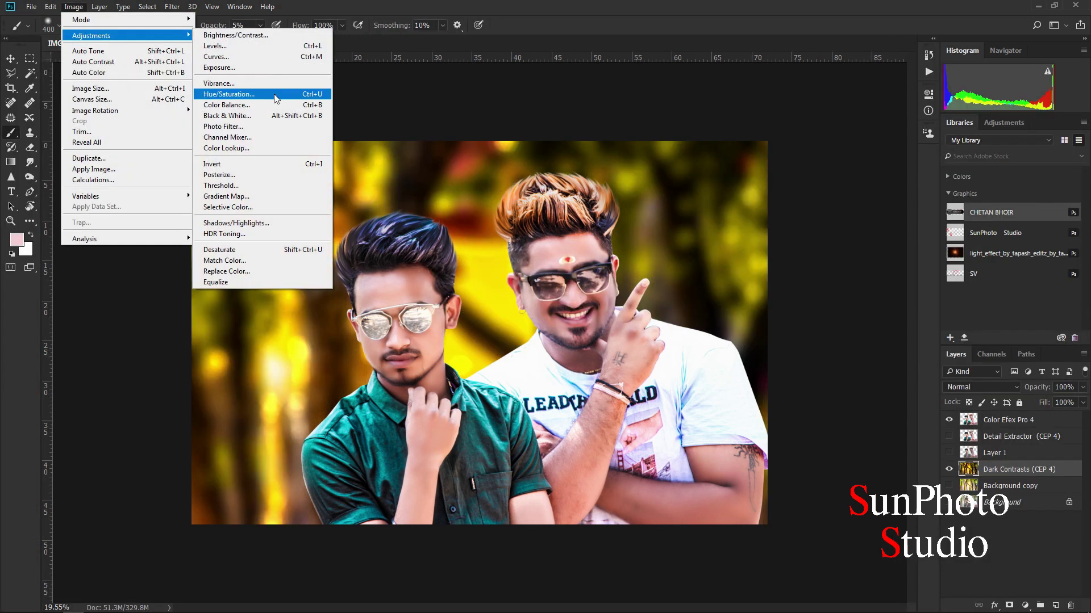
pyautogui.click(284, 94)
pyautogui.moveTo(822, 234); pyautogui.dragTo(796, 237)
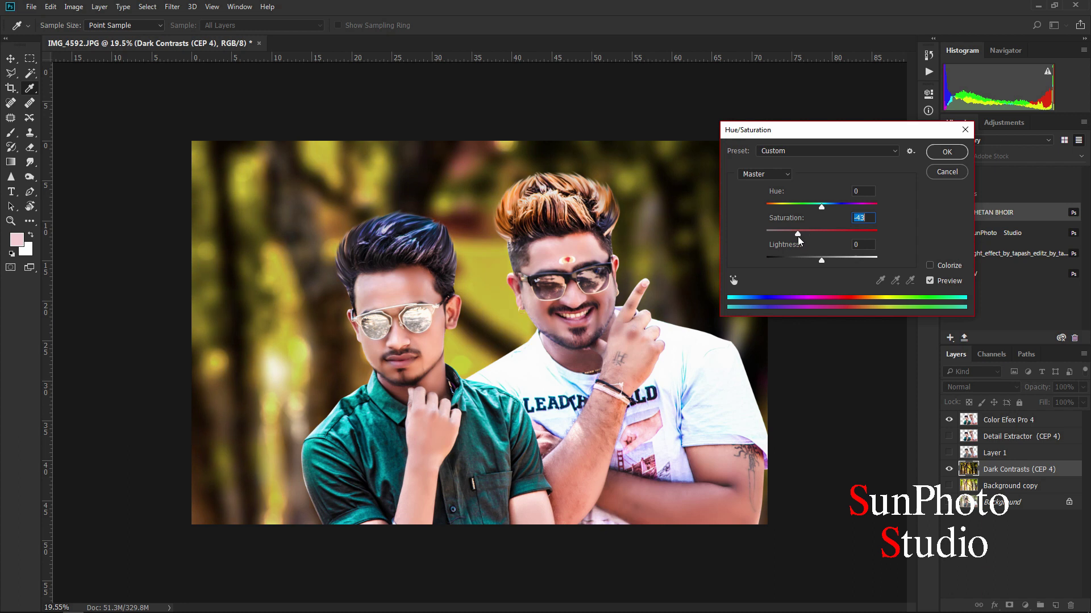
pyautogui.click(944, 153)
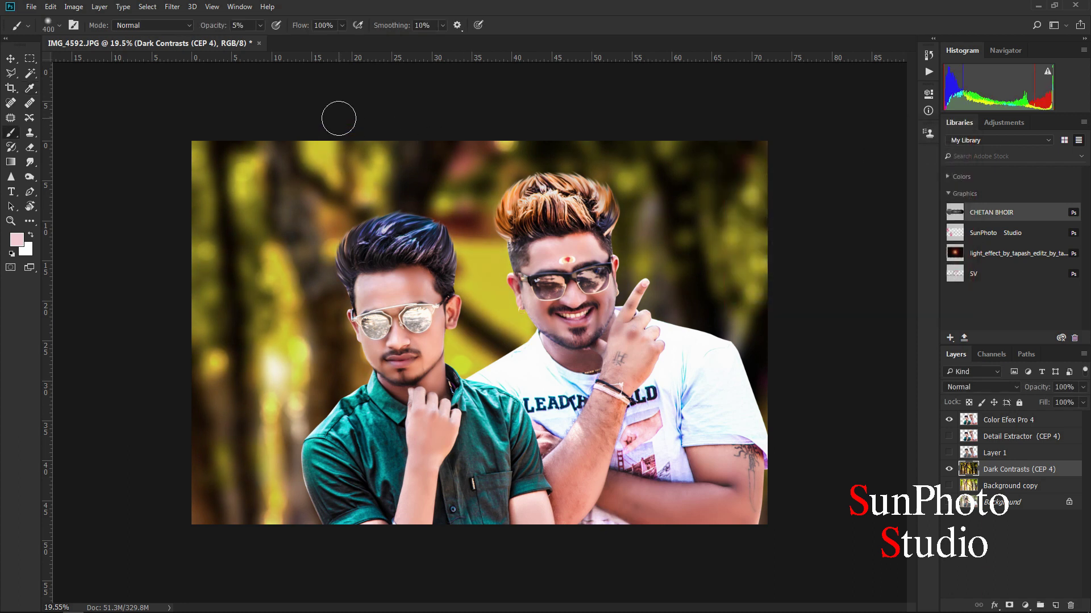
# Apply Selective Color to the background with Black +19% for the Blacks, and select the Color Efex Pro 4 layer.
pyautogui.click(73, 6)
pyautogui.moveTo(121, 32)
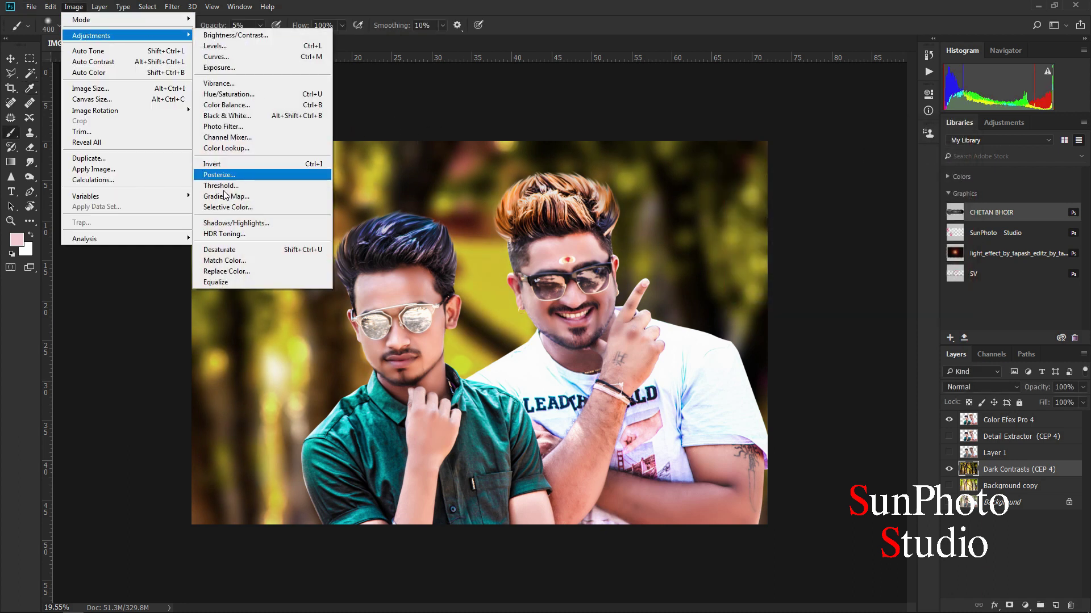
pyautogui.click(238, 207)
pyautogui.click(852, 103)
pyautogui.click(836, 201)
pyautogui.moveTo(834, 199); pyautogui.dragTo(874, 201)
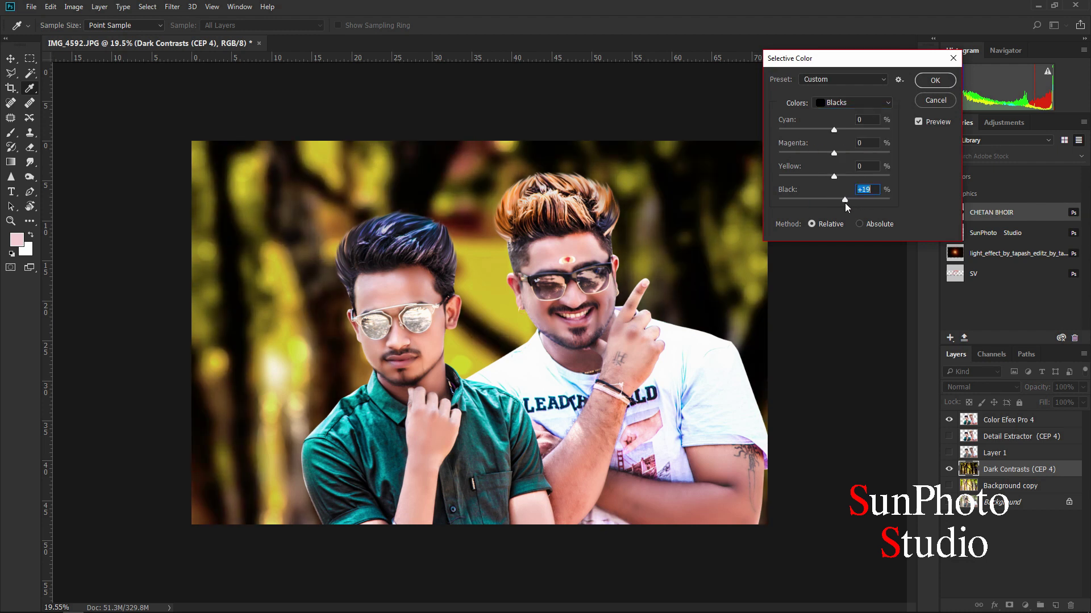
pyautogui.click(935, 80)
pyautogui.click(1009, 420)
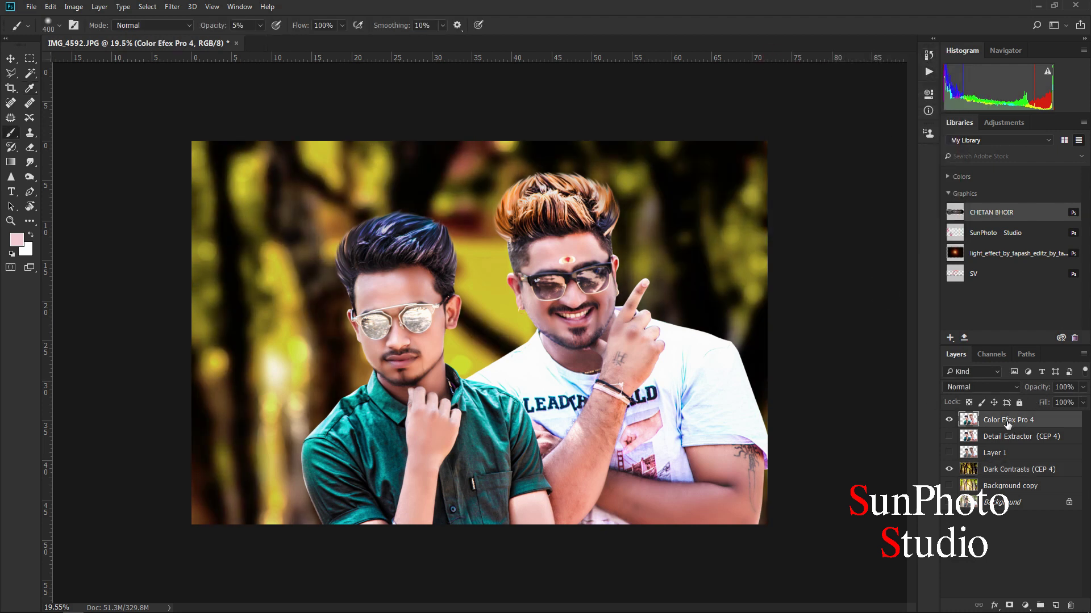
# Merge the Color Efex Pro 4 and Dark Contrasts layers, and duplicate the merged layer.
pyautogui.keyDown('ctrl'); pyautogui.click(994, 469); pyautogui.keyUp('ctrl')
pyautogui.rightClick(994, 469)
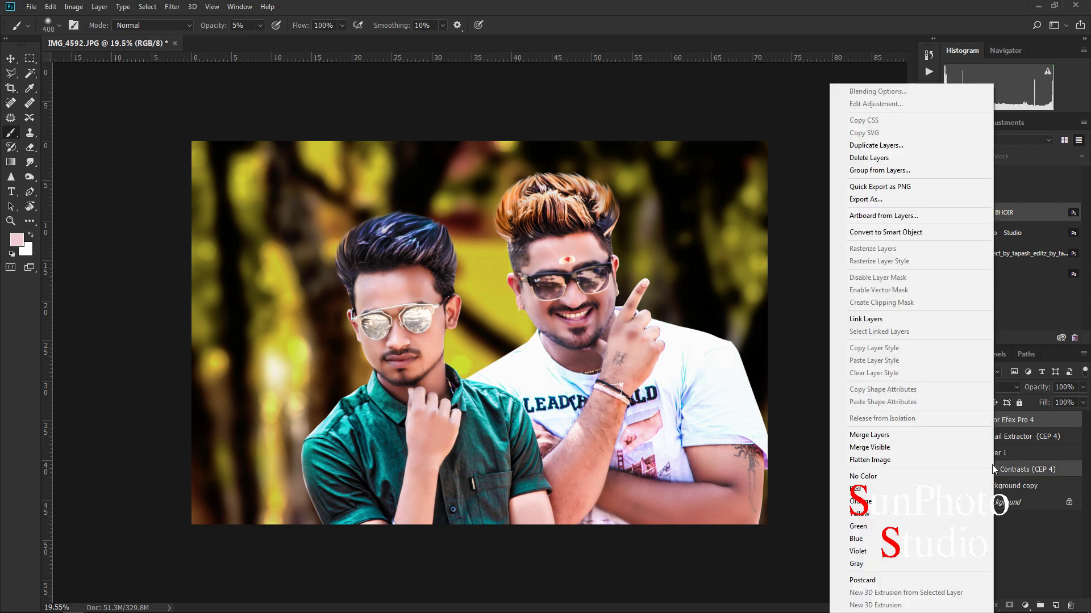
pyautogui.click(892, 435)
pyautogui.scroll(1, 489, 327)
pyautogui.rightClick(1004, 420)
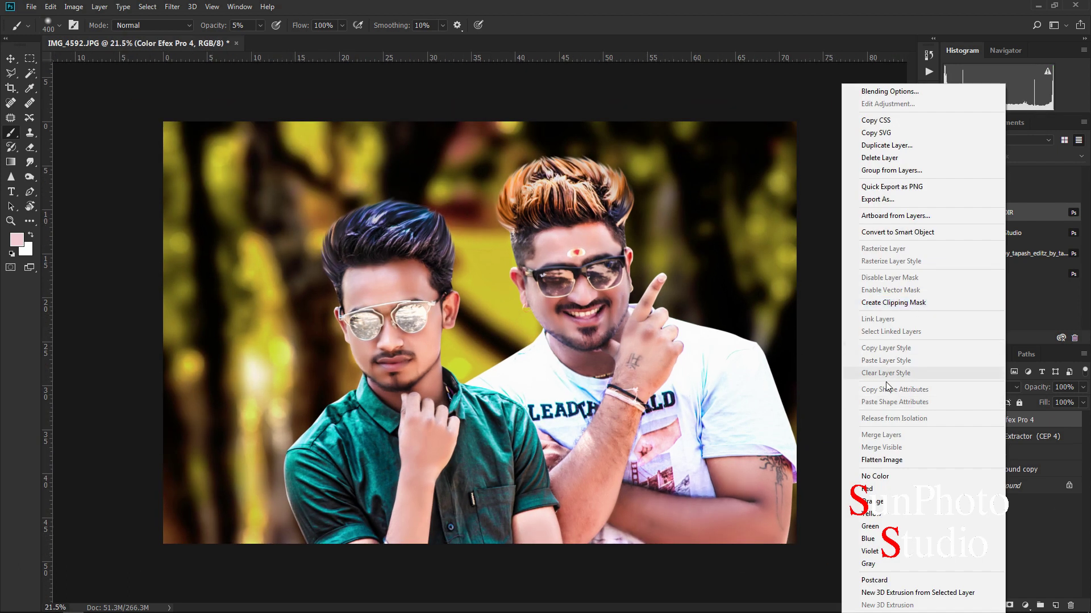
pyautogui.click(886, 146)
pyautogui.click(653, 184)
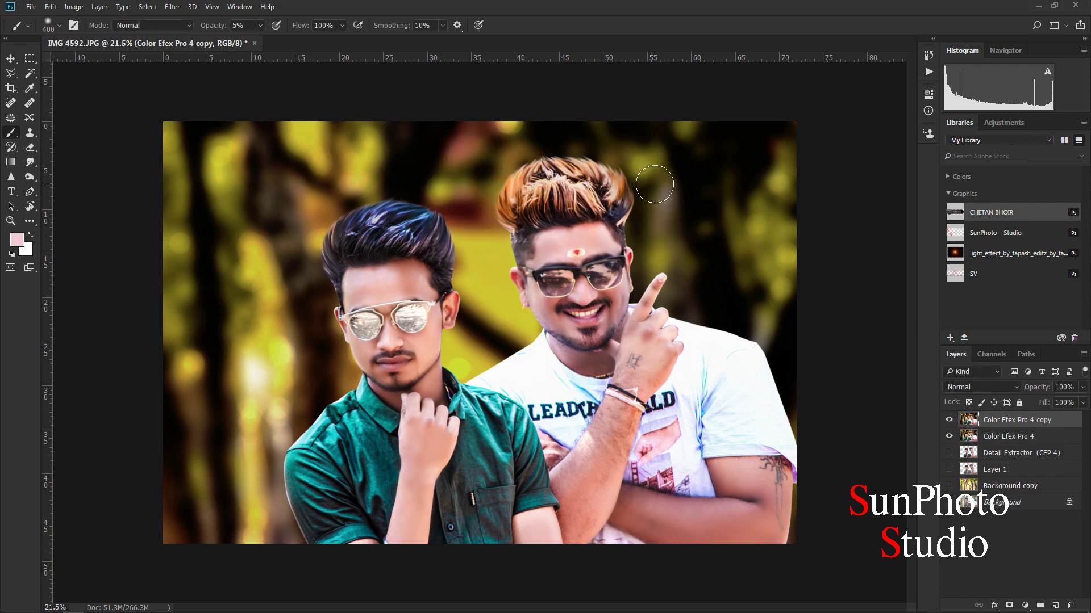
# Apply a High Pass filter with a radius of 5.4 pixels to the duplicate layer.
pyautogui.click(172, 7)
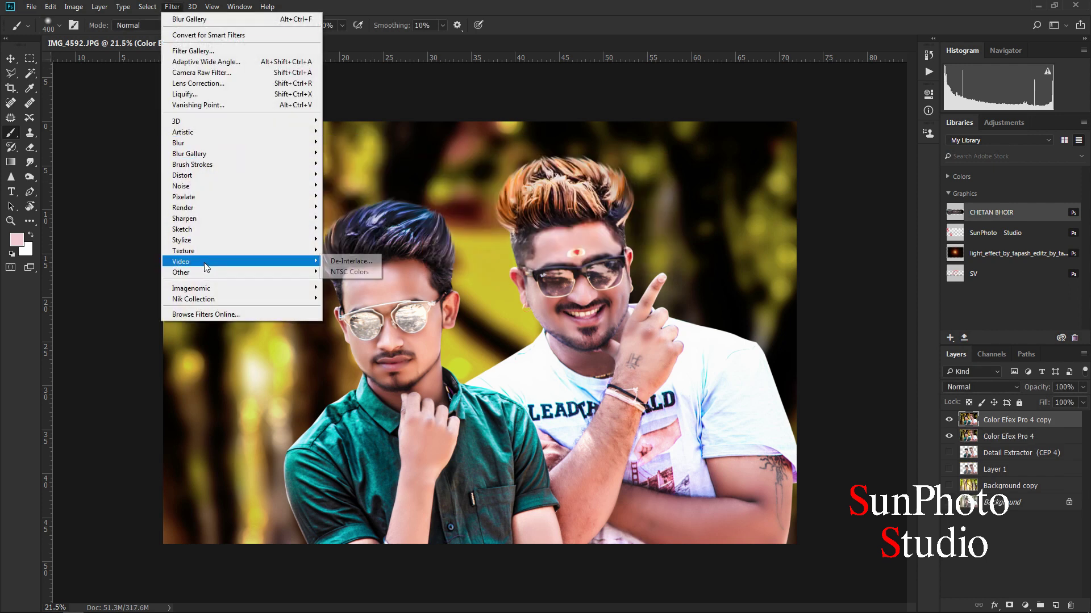
pyautogui.moveTo(255, 272)
pyautogui.click(344, 283)
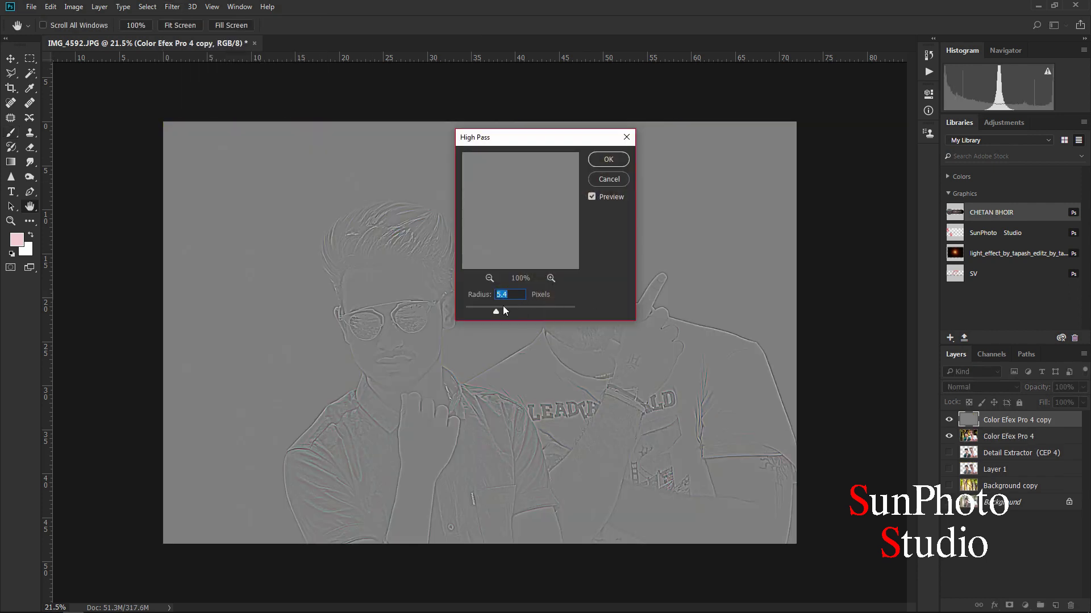
pyautogui.click(609, 160)
# Set the High Pass layer to Overlay, reduce its opacity, and merge it with the Color Efex Pro 4 layer.
pyautogui.click(977, 387)
pyautogui.click(957, 240)
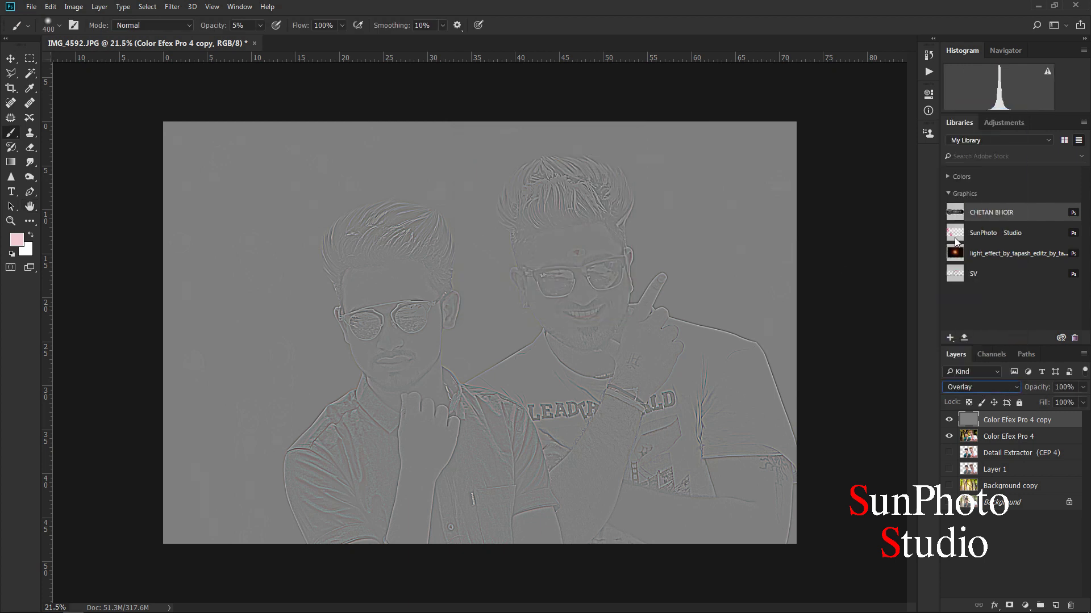
pyautogui.moveTo(1037, 387); pyautogui.dragTo(1002, 390)
pyautogui.keyDown('shift'); pyautogui.click(991, 437); pyautogui.keyUp('shift')
pyautogui.rightClick(991, 438)
pyautogui.click(907, 434)
# Apply the Oil Paint filter to the merged Color Efex Pro 4 copy layer.
pyautogui.click(172, 6)
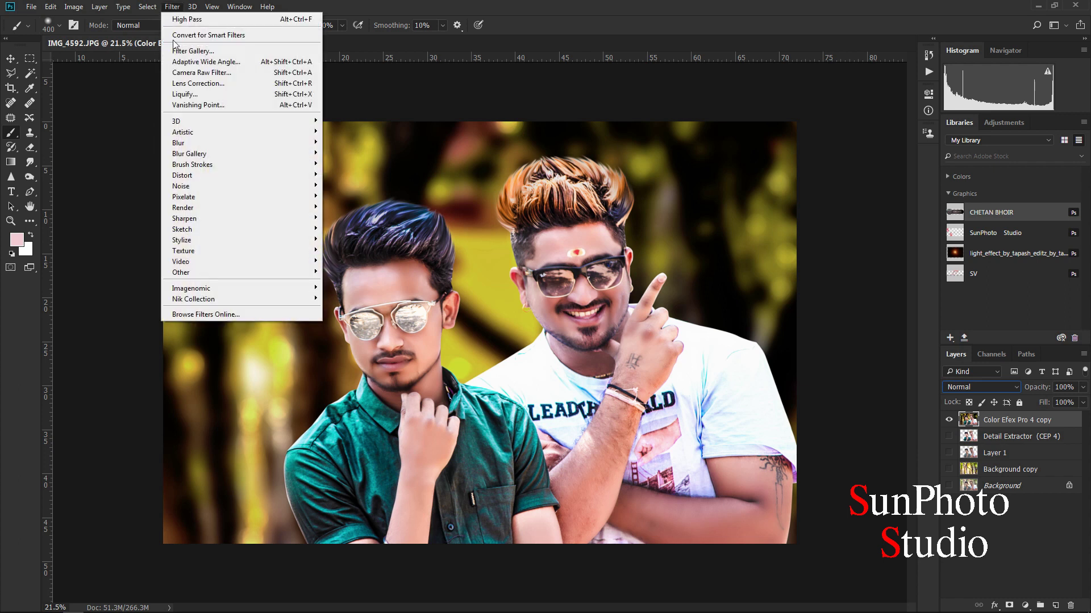
pyautogui.moveTo(256, 240)
pyautogui.click(347, 295)
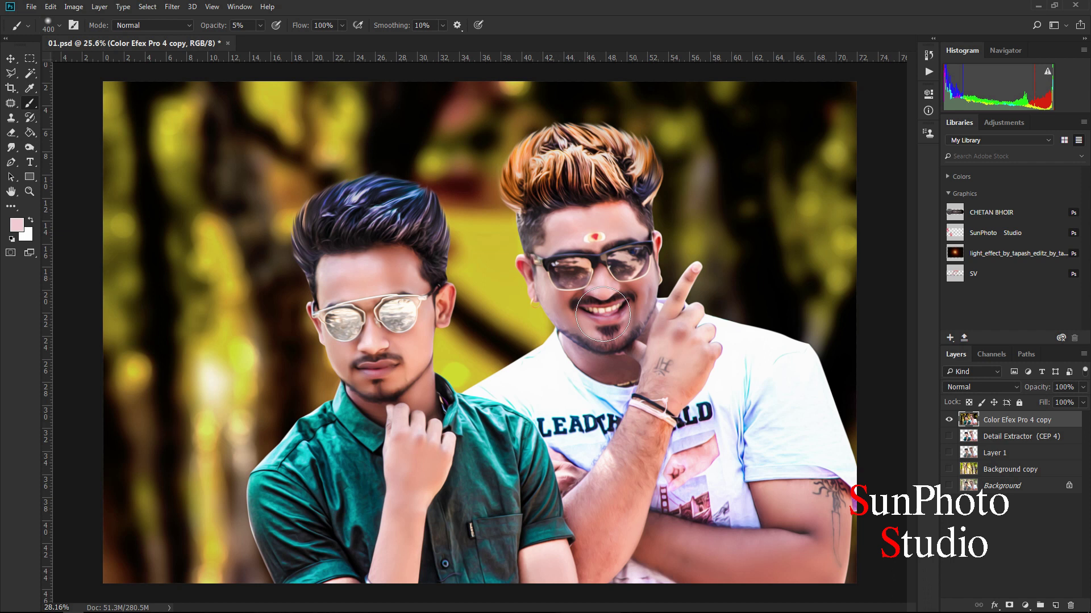
# Enlarge the light-effect layer to about 135% and move its glow to the picture's upper edge, between the two men.
pyautogui.scroll(-2, 603, 314)
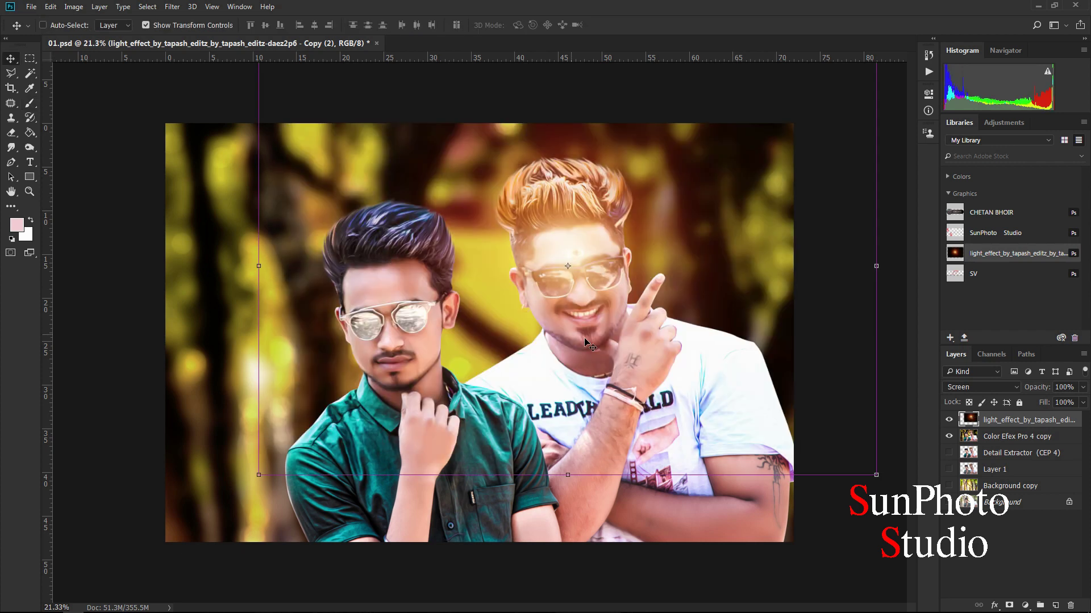
pyautogui.moveTo(504, 289); pyautogui.dragTo(469, 270)
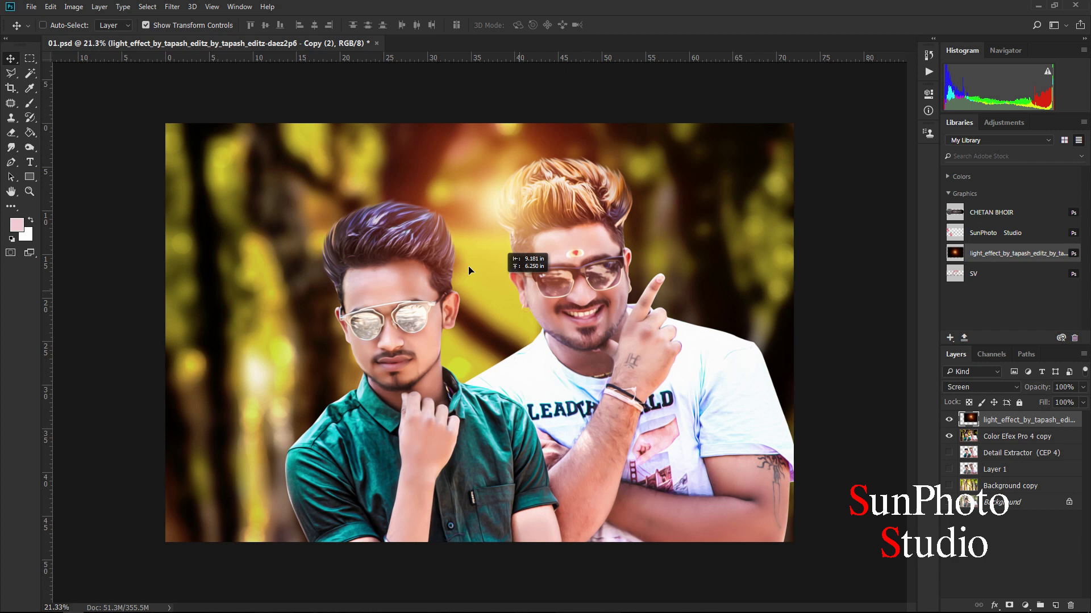
pyautogui.hotkey('ctrl', 't')
pyautogui.moveTo(470, 270); pyautogui.dragTo(571, 188)
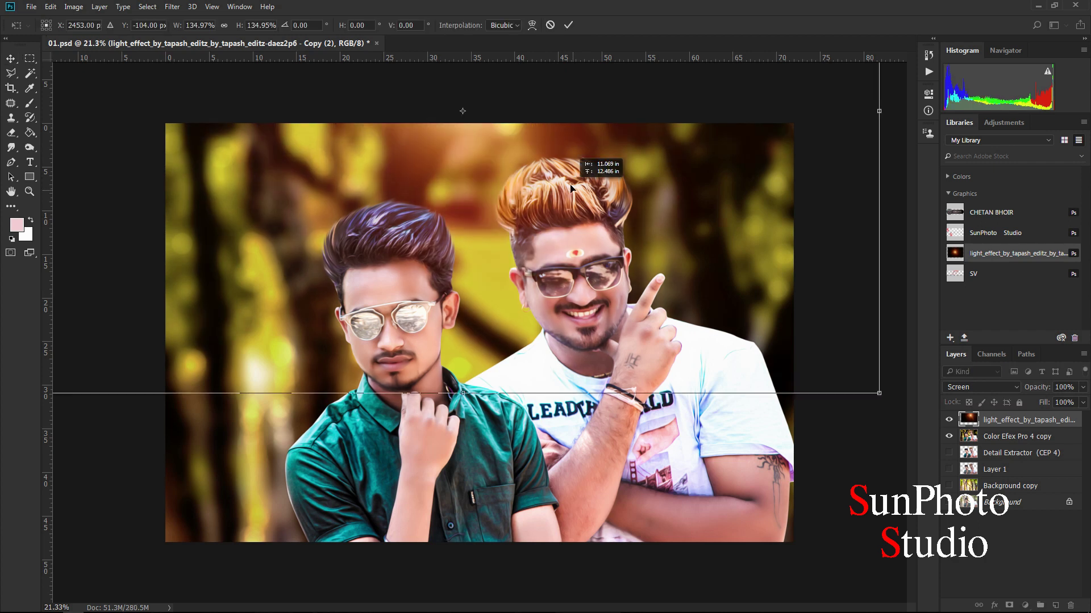
pyautogui.moveTo(571, 188); pyautogui.dragTo(550, 196)
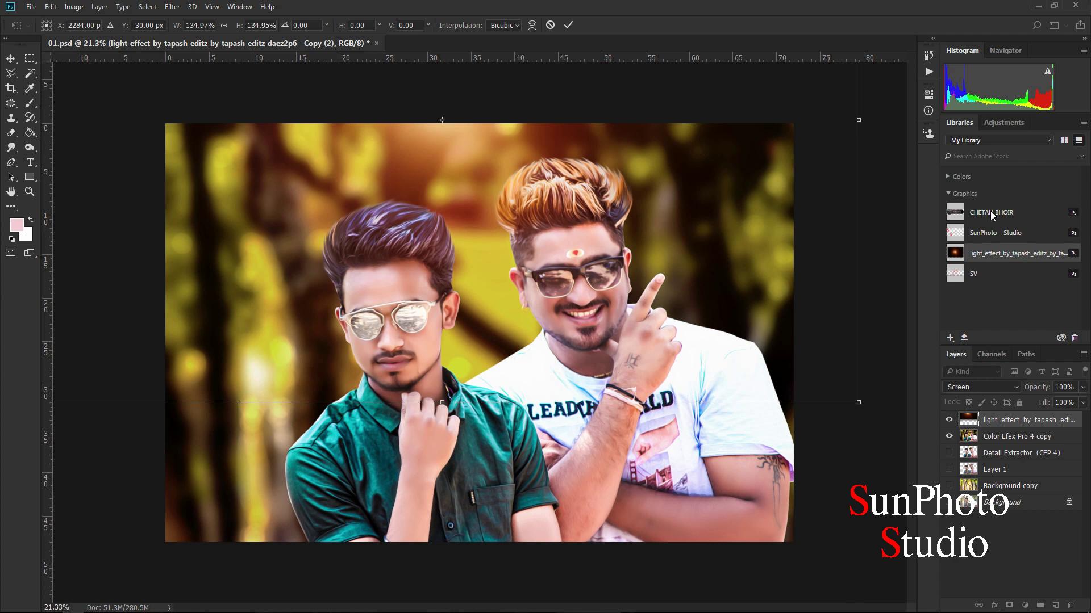
# Place the CB EDITS logo graphic in the picture's upper-left corner, and merge all layers above the Background.
pyautogui.moveTo(990, 210); pyautogui.dragTo(288, 161)
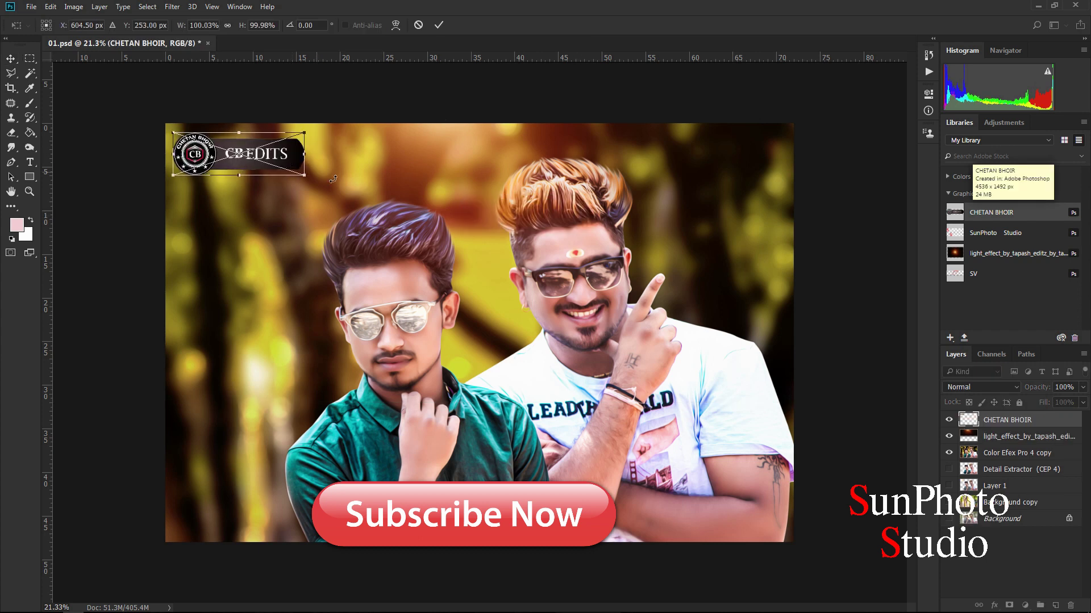
pyautogui.press('Return')
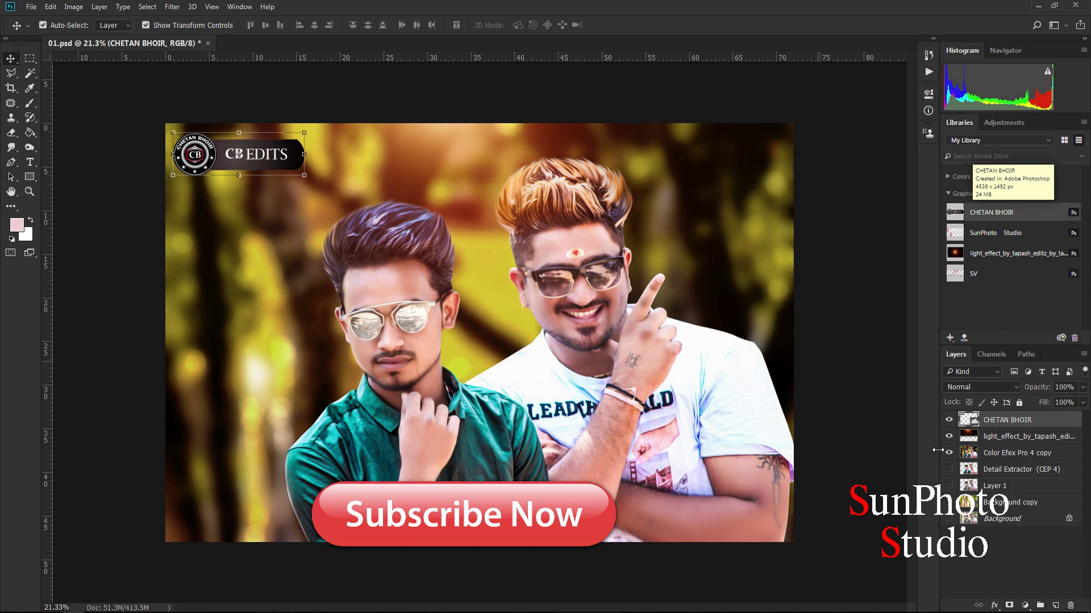
pyautogui.hotkey('ctrl', 'alt', 'a')
pyautogui.rightClick(992, 454)
pyautogui.click(895, 435)
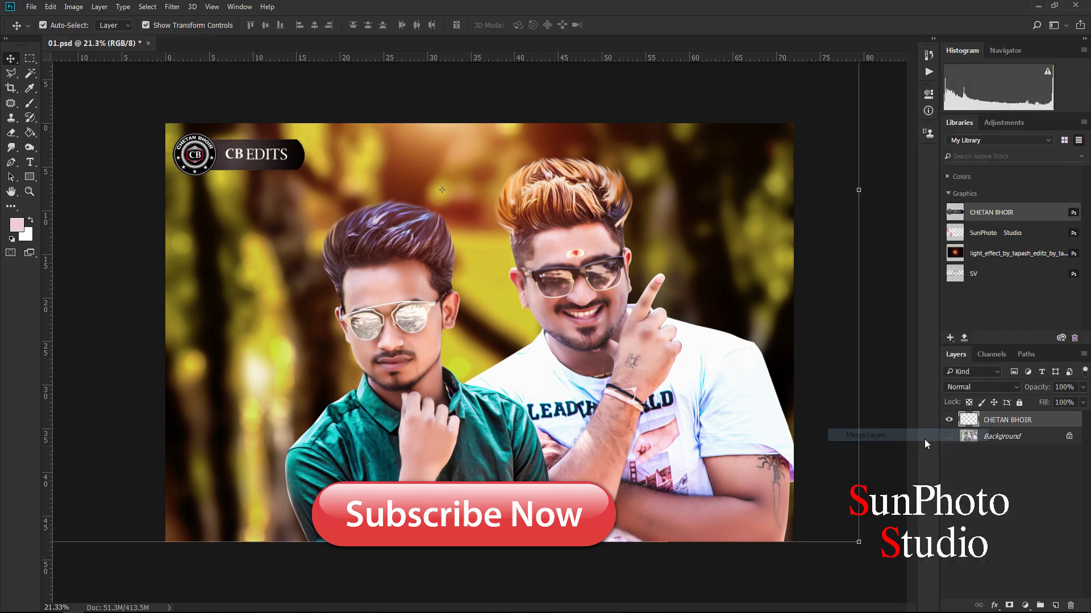
# Compare the edited picture with the original by hiding and showing the merged layer.
pyautogui.click(949, 420)
pyautogui.click(948, 420)
pyautogui.click(948, 420)
pyautogui.click(948, 420)
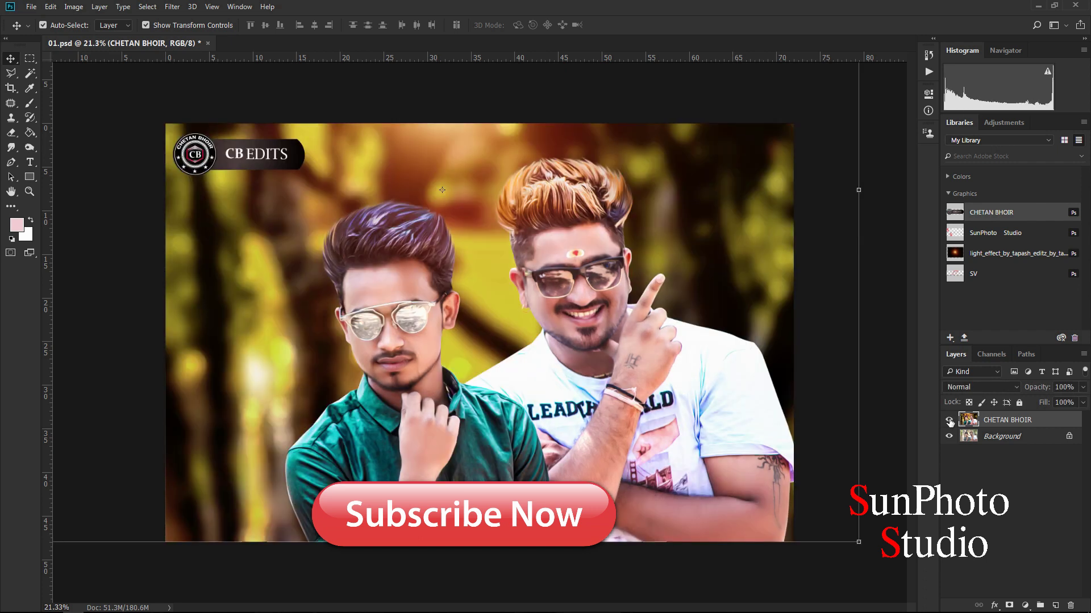